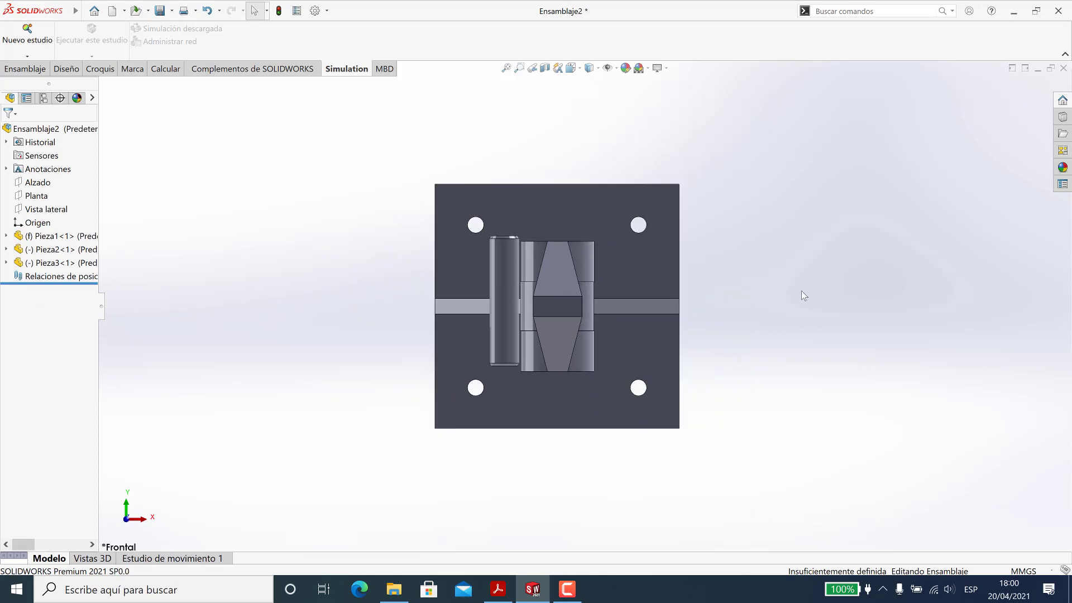
# - Move the forked arm and the pin away from the fixed plate bracket so the three parts stand apart
pyautogui.moveTo(100, 212); pyautogui.dragTo(171, 213)
pyautogui.scroll(3, 692, 241)
pyautogui.moveTo(691, 242); pyautogui.dragTo(664, 296, button='middle')
pyautogui.click(663, 295)
pyautogui.moveTo(460, 364); pyautogui.dragTo(307, 356)
pyautogui.moveTo(479, 302); pyautogui.dragTo(459, 276)
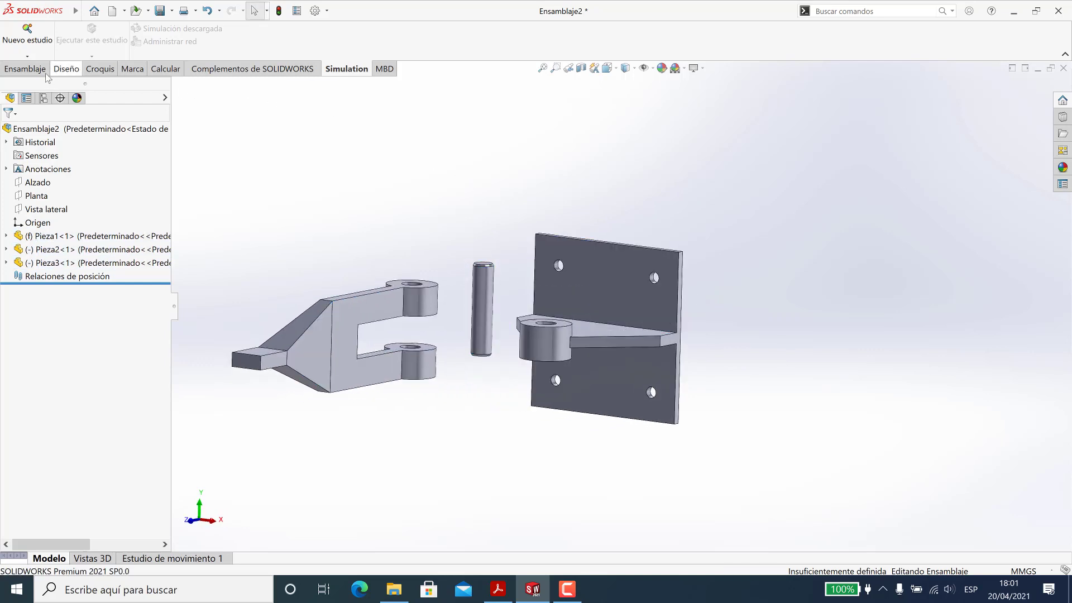
# - Add a concentric mate between the plate bracket's boss hole and the forked arm's upper lug hole
pyautogui.click(26, 69)
pyautogui.scroll(-8, 731, 315)
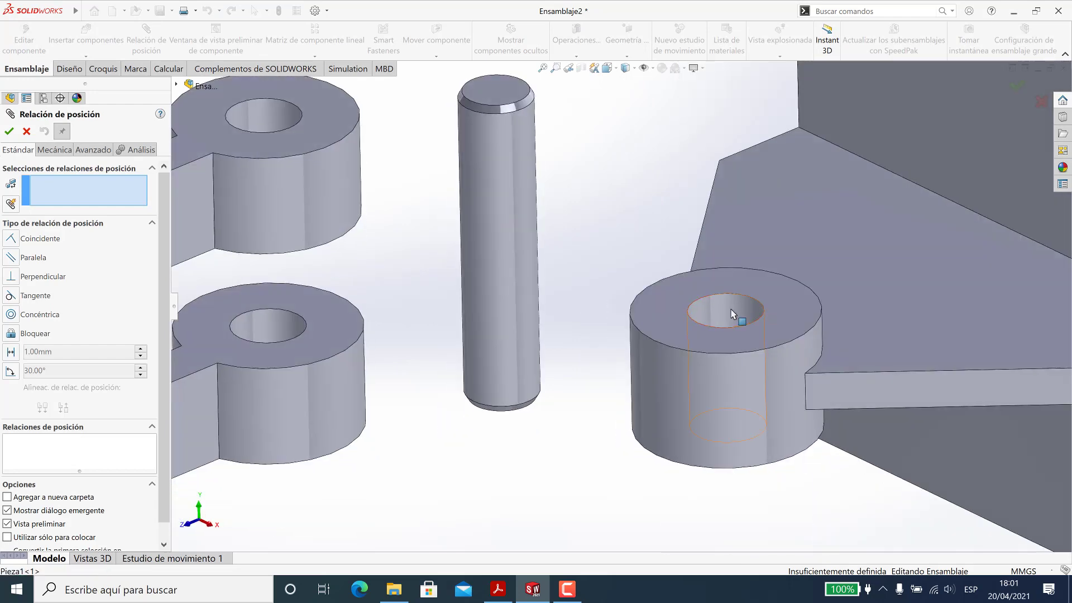
pyautogui.click(731, 314)
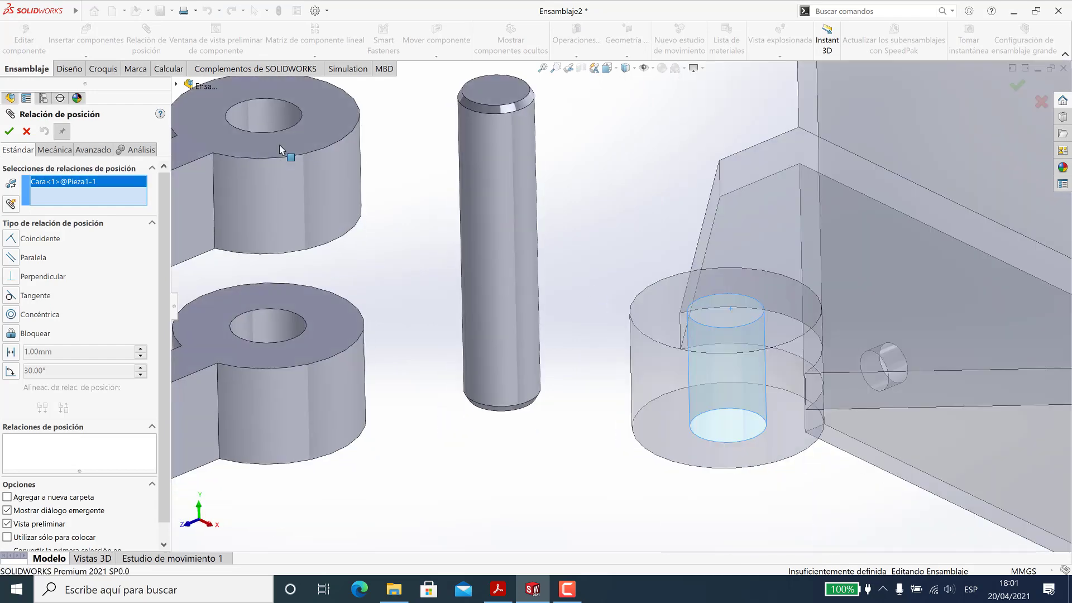
pyautogui.click(266, 120)
pyautogui.click(461, 167)
# - Add a coincident mate between the underside of the arm's upper lug and the top face of the bracket's boss
pyautogui.moveTo(736, 287); pyautogui.dragTo(723, 211)
pyautogui.moveTo(744, 267); pyautogui.dragTo(780, 262, button='middle')
pyautogui.scroll(-3, 787, 268)
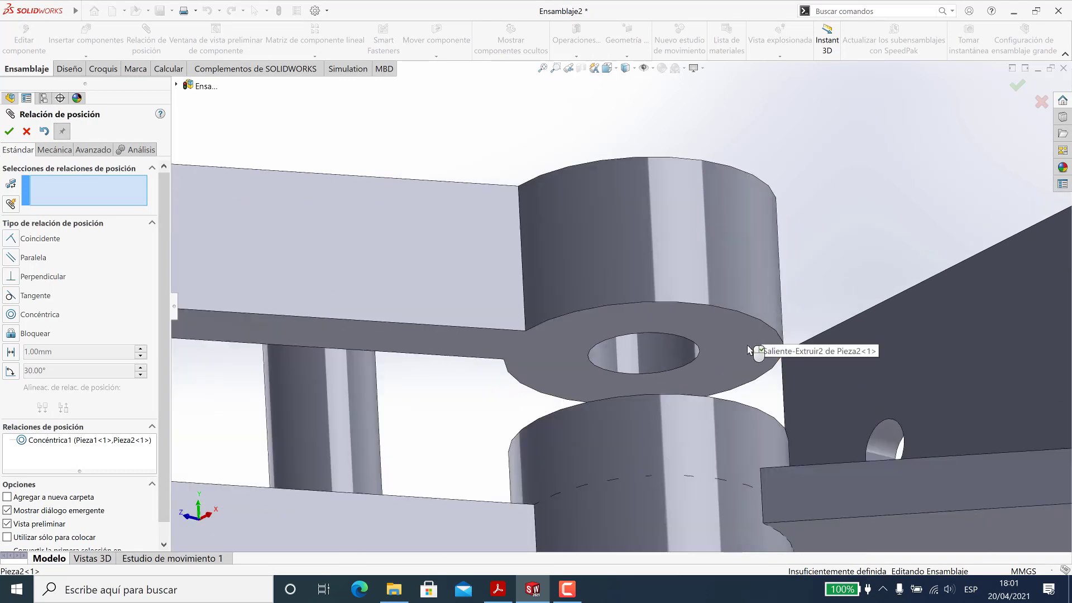
pyautogui.click(747, 338)
pyautogui.scroll(6, 732, 349)
pyautogui.moveTo(722, 362); pyautogui.dragTo(708, 460, button='middle')
pyautogui.scroll(-6, 650, 447)
pyautogui.moveTo(642, 378); pyautogui.dragTo(659, 391, button='middle')
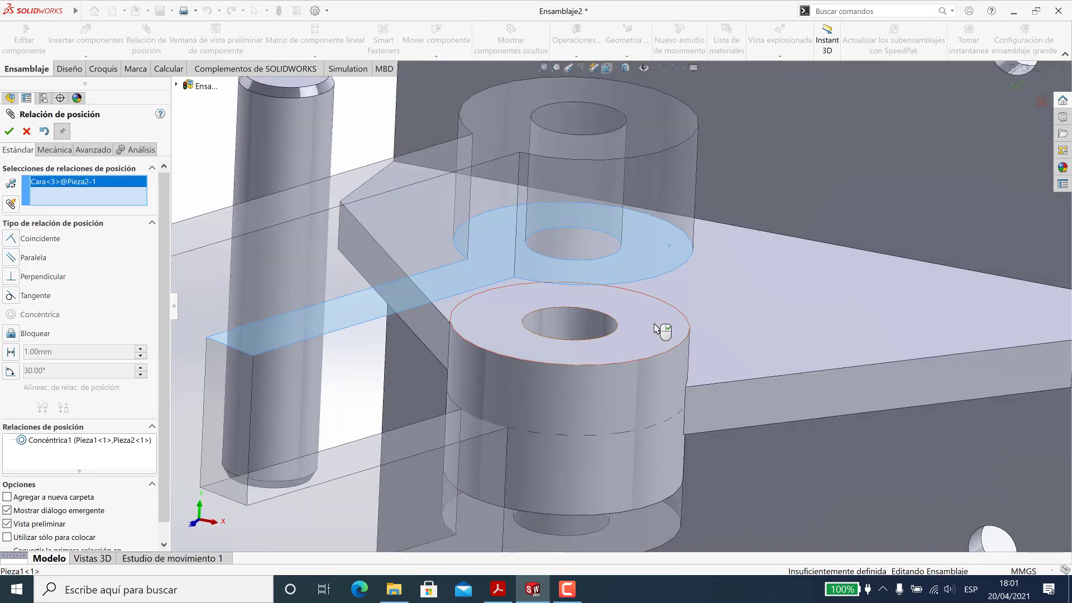
pyautogui.click(655, 325)
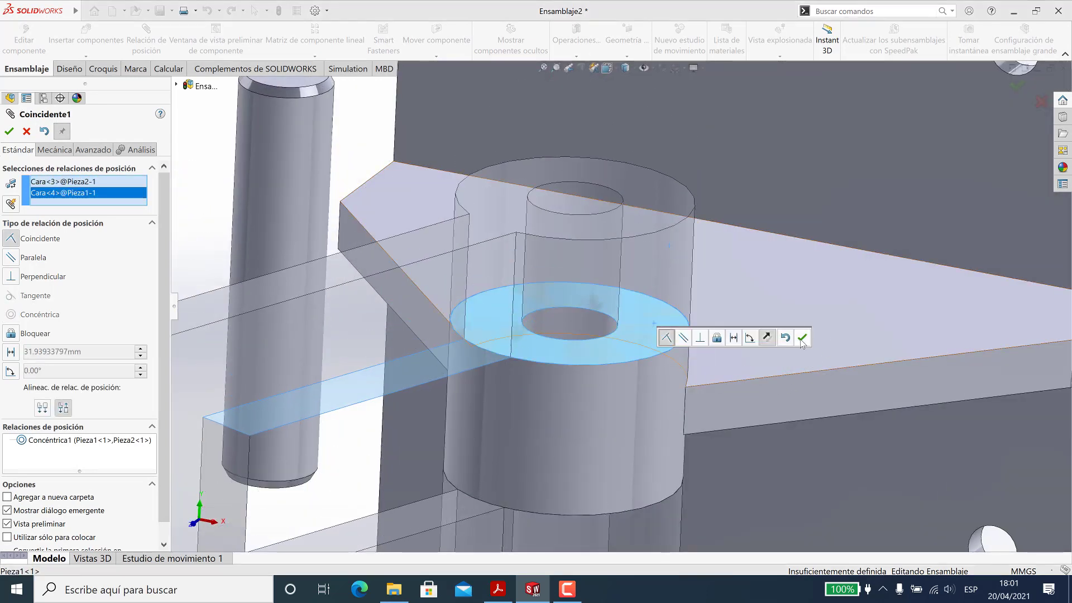
pyautogui.click(802, 337)
# - Add a concentric mate between the pin's cylindrical face and the hole in the forked arm's upper lug
pyautogui.scroll(8, 622, 352)
pyautogui.click(536, 281)
pyautogui.scroll(-8, 646, 324)
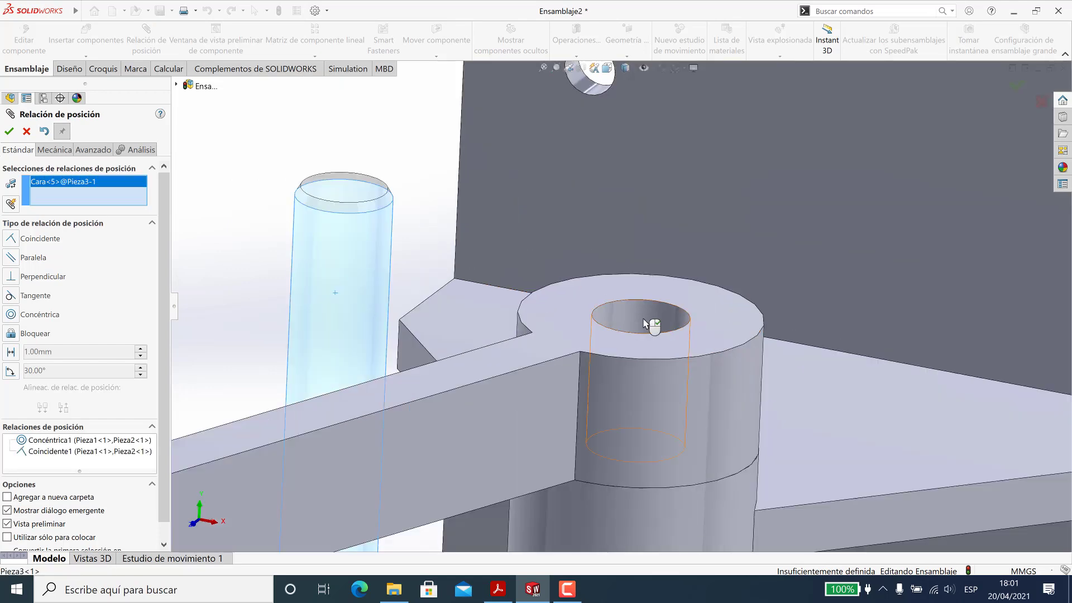
pyautogui.click(646, 323)
pyautogui.click(804, 336)
# - Add a coincident mate between the pin's top face and the upper lug's top face, and finish mating
pyautogui.click(716, 340)
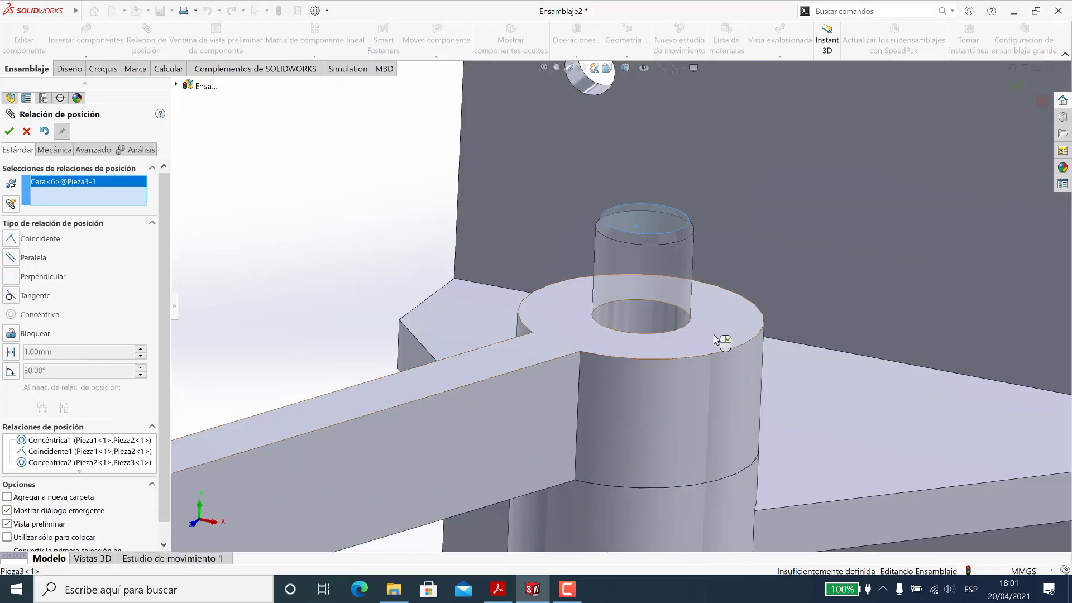
pyautogui.click(714, 336)
pyautogui.click(997, 380)
pyautogui.scroll(8, 627, 373)
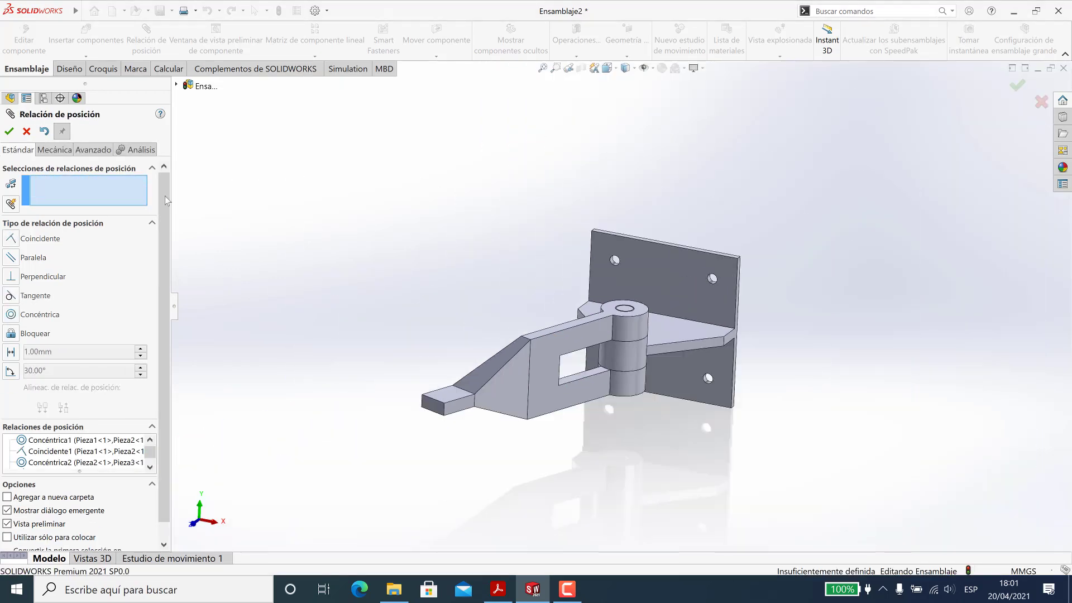
pyautogui.press('Escape')
# - Swing the forked arm about the pin until it stands roughly perpendicular to the base plate
pyautogui.scroll(-3, 531, 260)
pyautogui.moveTo(612, 328); pyautogui.dragTo(586, 321, button='middle')
pyautogui.moveTo(558, 351); pyautogui.dragTo(505, 411)
pyautogui.scroll(3, 603, 324)
pyautogui.moveTo(603, 323)
pyautogui.mouseDown(button='middle')
pyautogui.moveTo(590, 394)
pyautogui.moveTo(618, 337)
pyautogui.moveTo(605, 326)
pyautogui.moveTo(614, 329)
pyautogui.mouseUp(button='middle')
pyautogui.scroll(-2, 618, 337)
pyautogui.moveTo(615, 379); pyautogui.dragTo(612, 382)
pyautogui.hotkey('ctrl', '5')
pyautogui.moveTo(622, 474)
pyautogui.mouseDown()
pyautogui.moveTo(732, 465)
pyautogui.moveTo(651, 478)
pyautogui.moveTo(393, 406)
pyautogui.moveTo(299, 197)
pyautogui.moveTo(390, 399)
pyautogui.moveTo(951, 265)
pyautogui.moveTo(610, 489)
pyautogui.moveTo(625, 488)
pyautogui.mouseUp()
pyautogui.click(747, 412)
pyautogui.moveTo(746, 412); pyautogui.dragTo(854, 247, button='right')
pyautogui.moveTo(714, 246); pyautogui.dragTo(661, 267, button='middle')
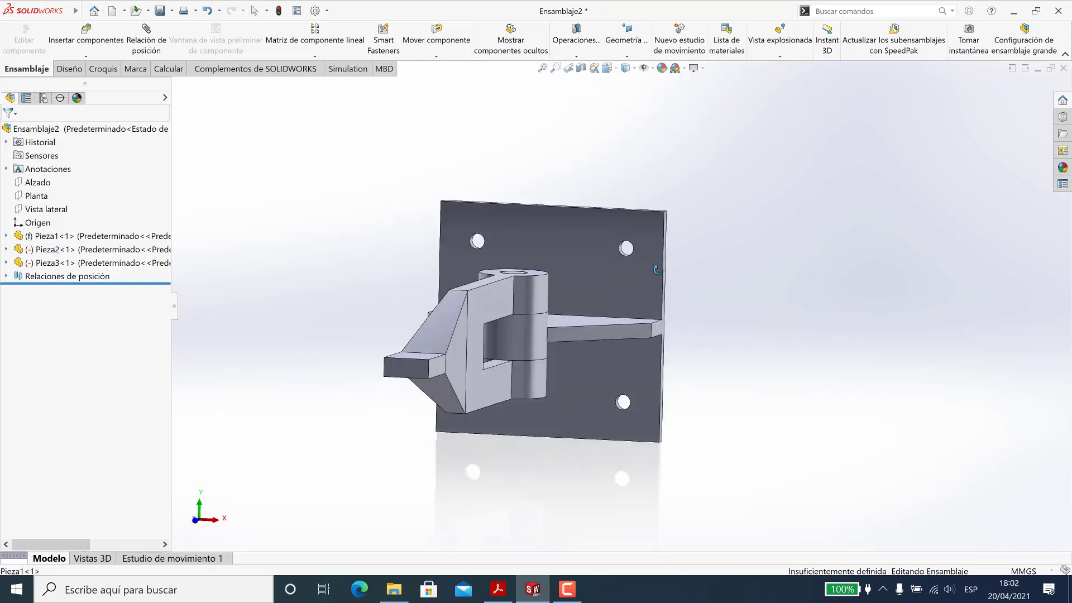
pyautogui.moveTo(622, 338); pyautogui.dragTo(597, 366, button='middle')
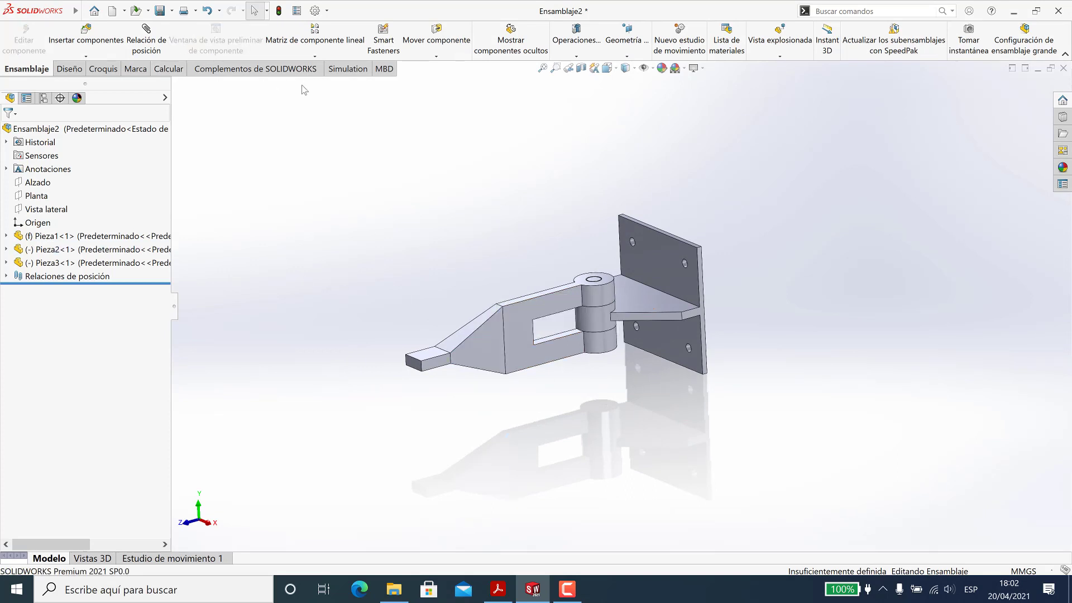
# - Create a new simulation study of type Análisis estático for the hinge assembly
pyautogui.click(347, 69)
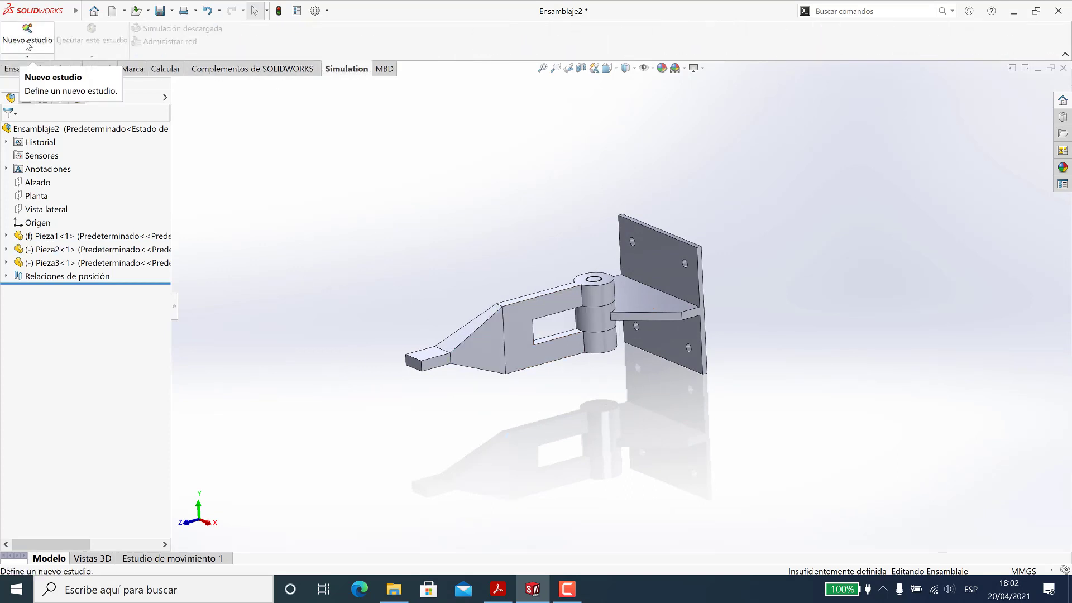
pyautogui.click(26, 69)
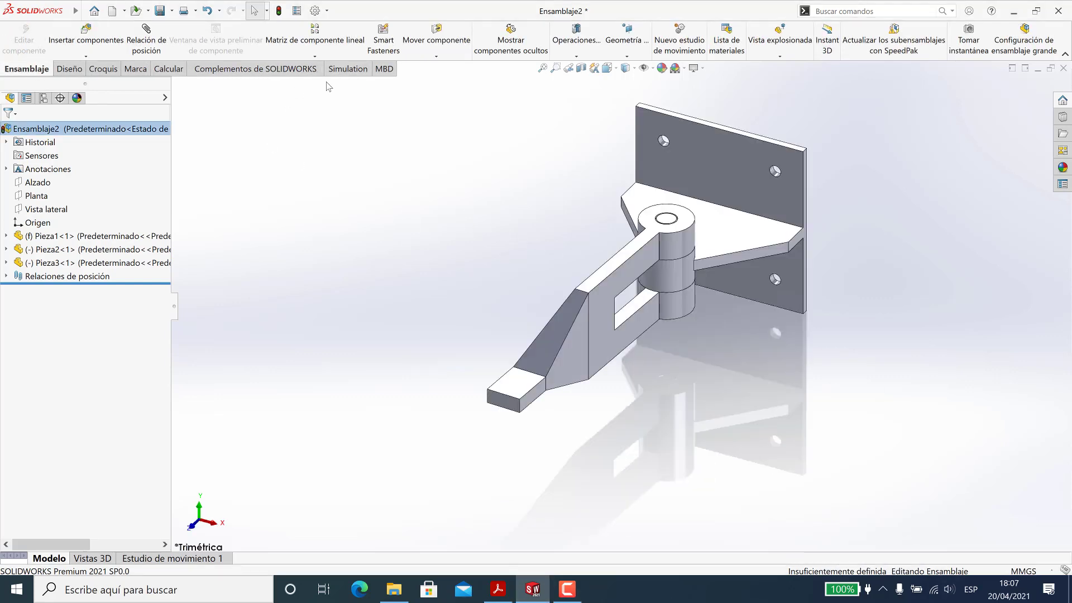
pyautogui.click(342, 69)
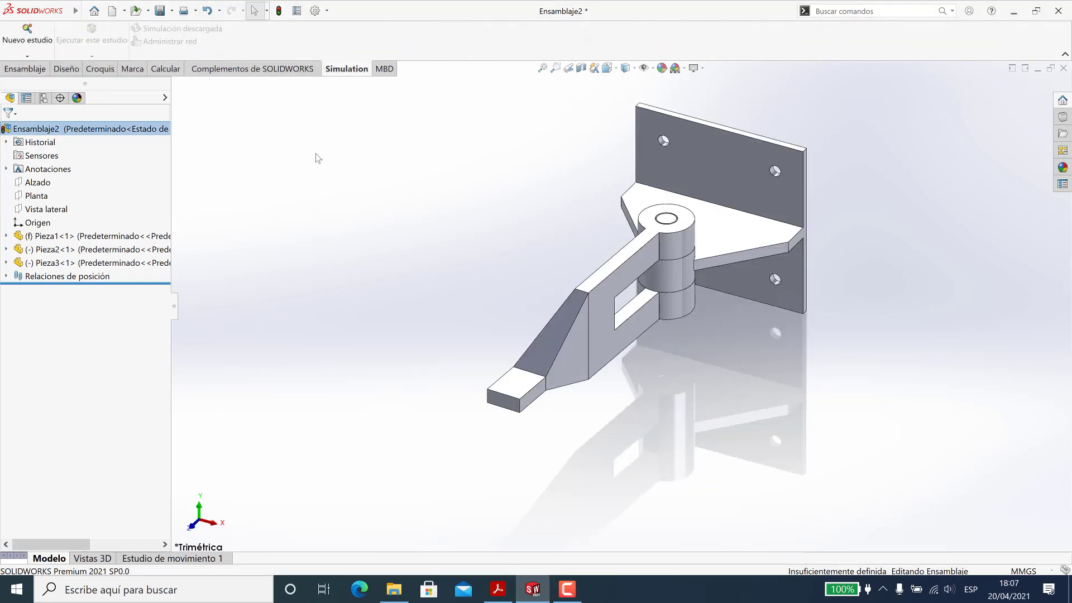
pyautogui.click(25, 35)
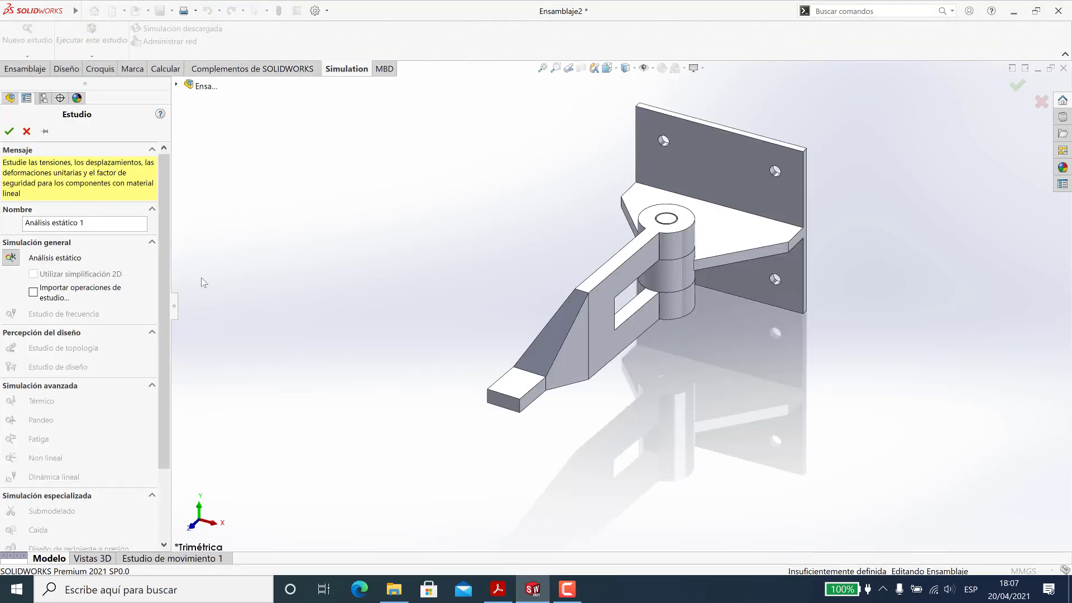
pyautogui.click(9, 132)
# - Expand the study's component interactions and parts folders to show their contents
pyautogui.moveTo(735, 335); pyautogui.dragTo(682, 335, button='middle')
pyautogui.scroll(-2, 682, 335)
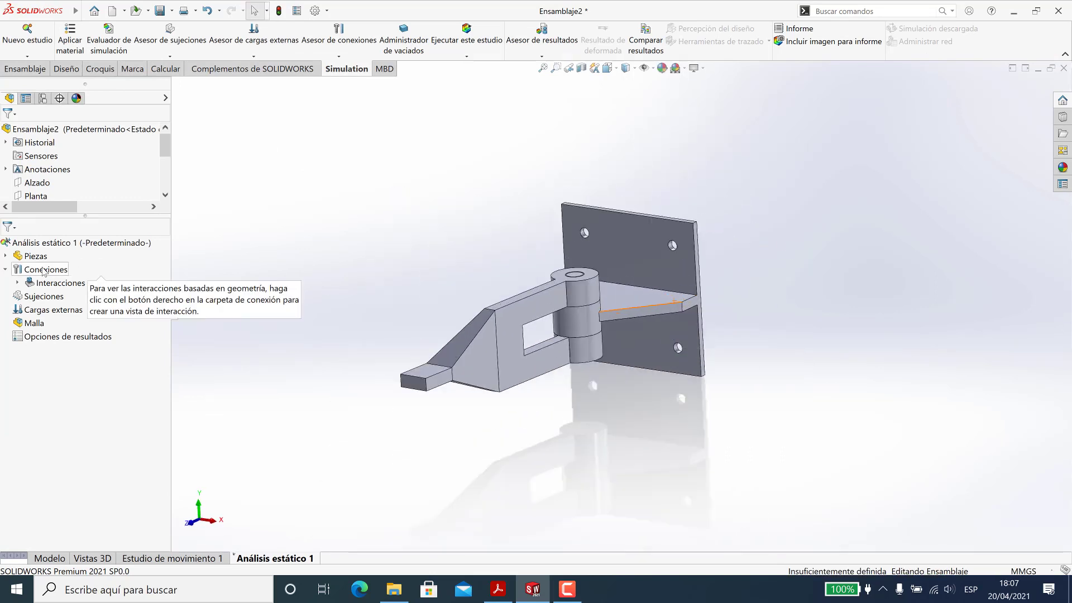
pyautogui.click(17, 283)
pyautogui.click(5, 256)
pyautogui.click(60, 270)
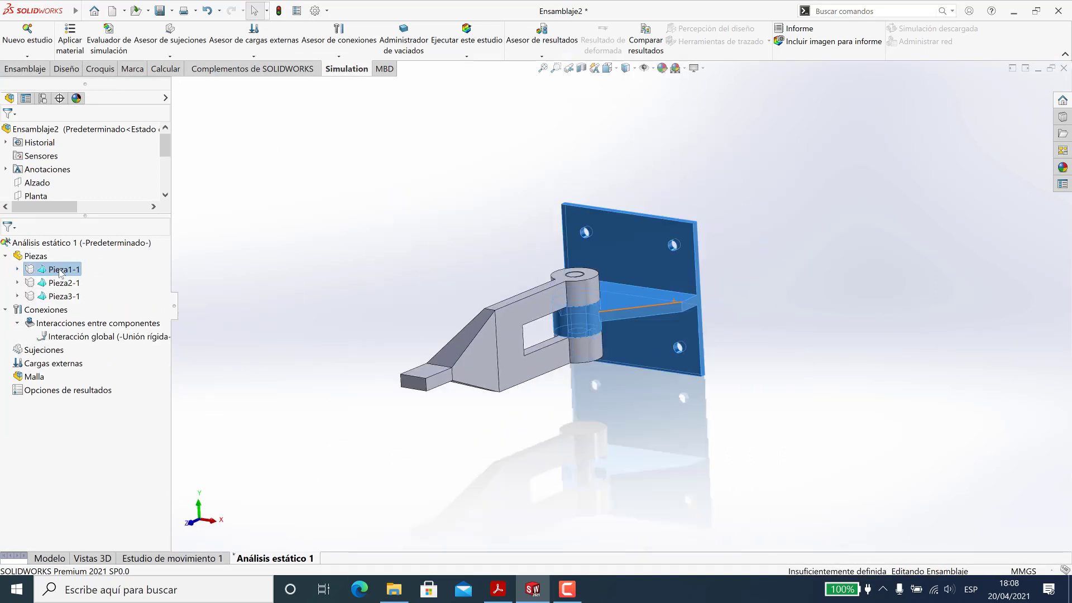
pyautogui.rightClick(60, 272)
pyautogui.click(78, 278)
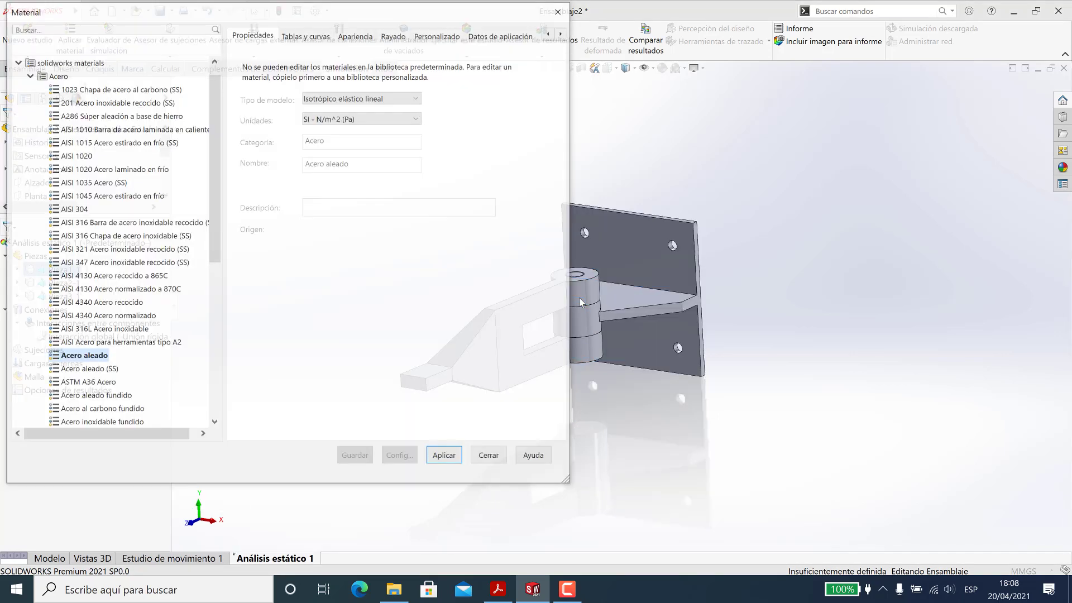
pyautogui.click(104, 397)
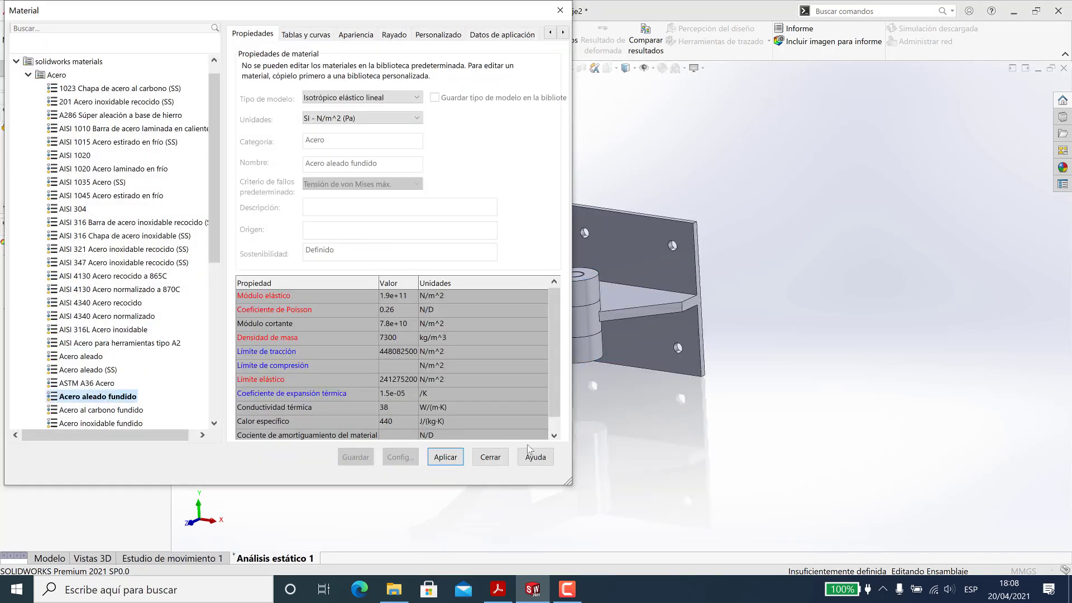
pyautogui.click(497, 457)
pyautogui.rightClick(32, 257)
pyautogui.click(96, 263)
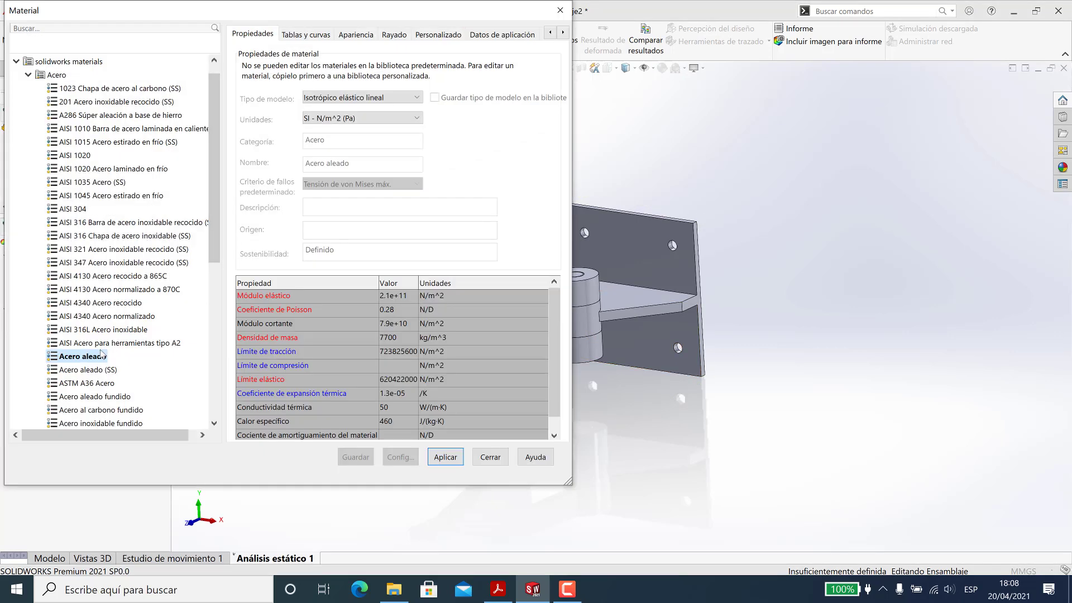
pyautogui.click(491, 457)
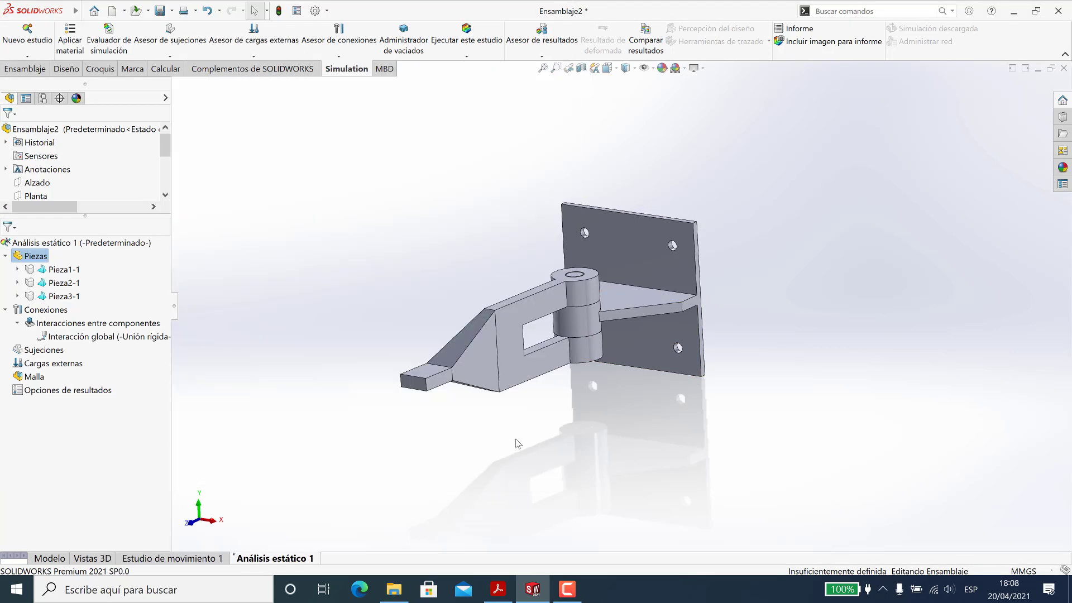
# - Assign the material Acero aleado fundido to the plate bracket, Pieza1-1, in the study
pyautogui.moveTo(640, 272); pyautogui.dragTo(311, 352, button='middle')
pyautogui.click(56, 270)
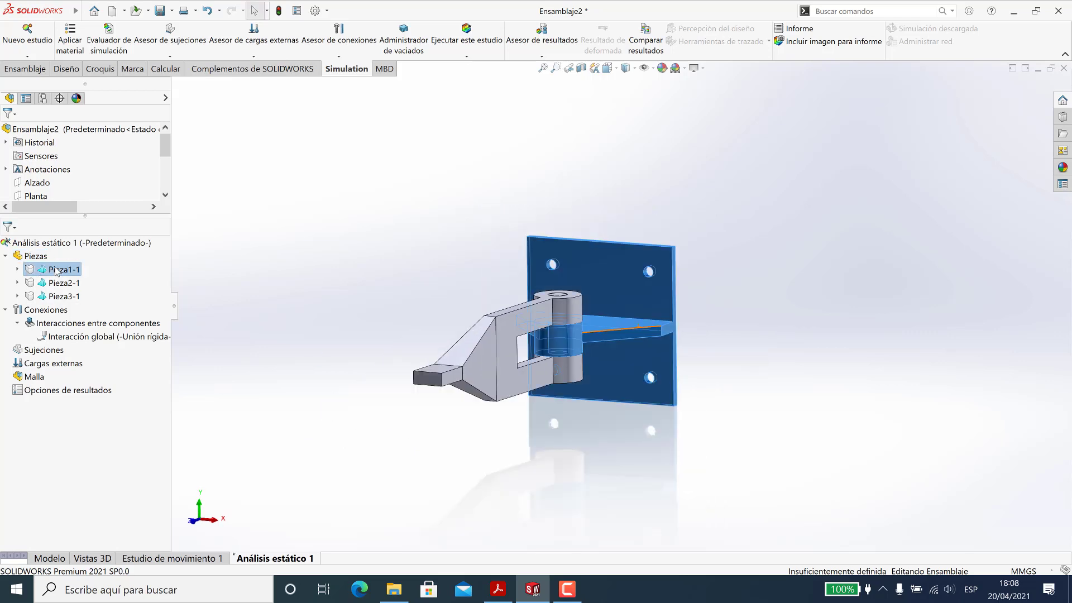
pyautogui.rightClick(62, 270)
pyautogui.click(116, 281)
pyautogui.click(121, 400)
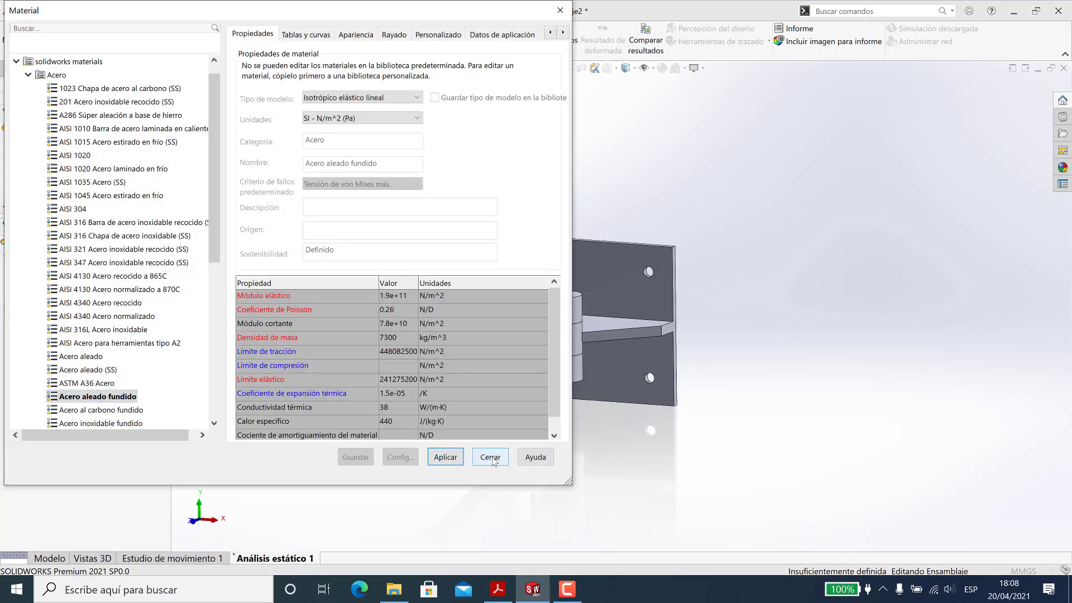
pyautogui.click(490, 458)
# - Assign the material Acero aleado to the forked arm, Pieza2-1, in the study
pyautogui.click(61, 284)
pyautogui.rightClick(61, 285)
pyautogui.click(168, 220)
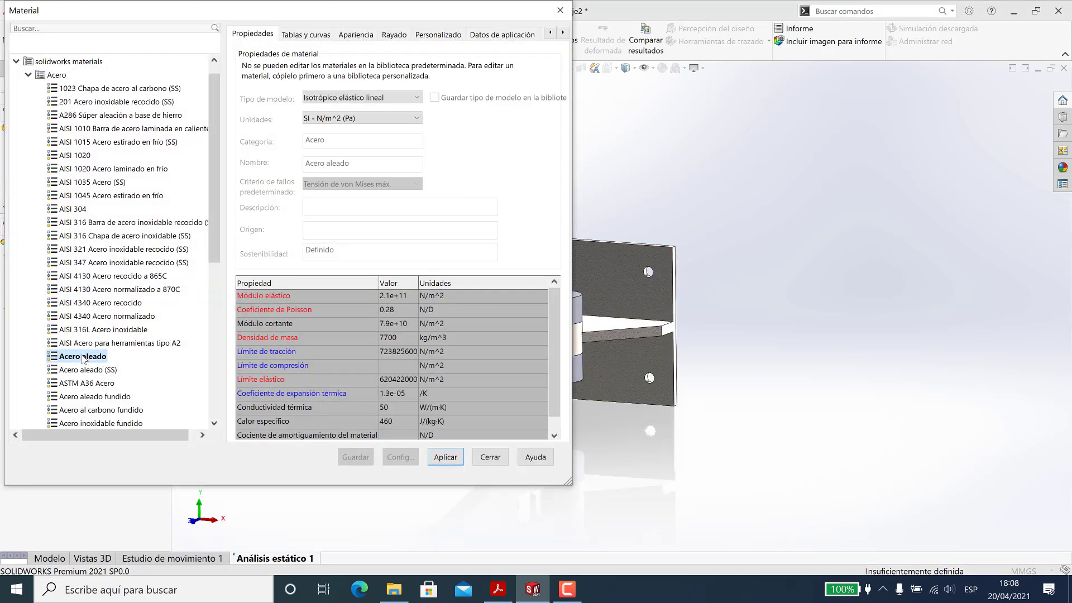
pyautogui.click(490, 456)
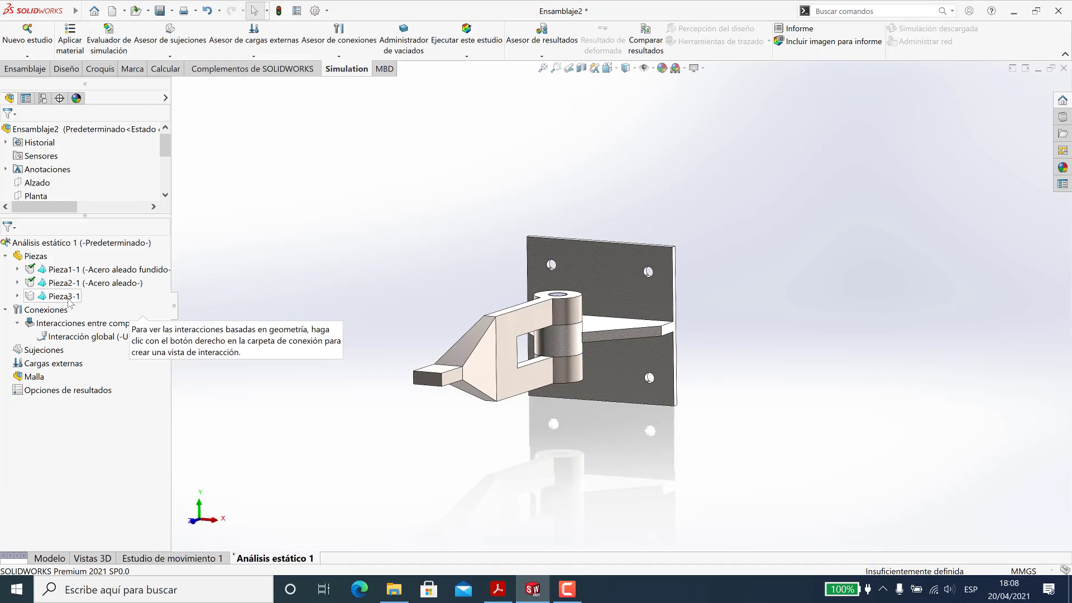
# - Assign the material Acero aleado to the pin, Pieza3-1, in the study
pyautogui.rightClick(61, 295)
pyautogui.click(123, 302)
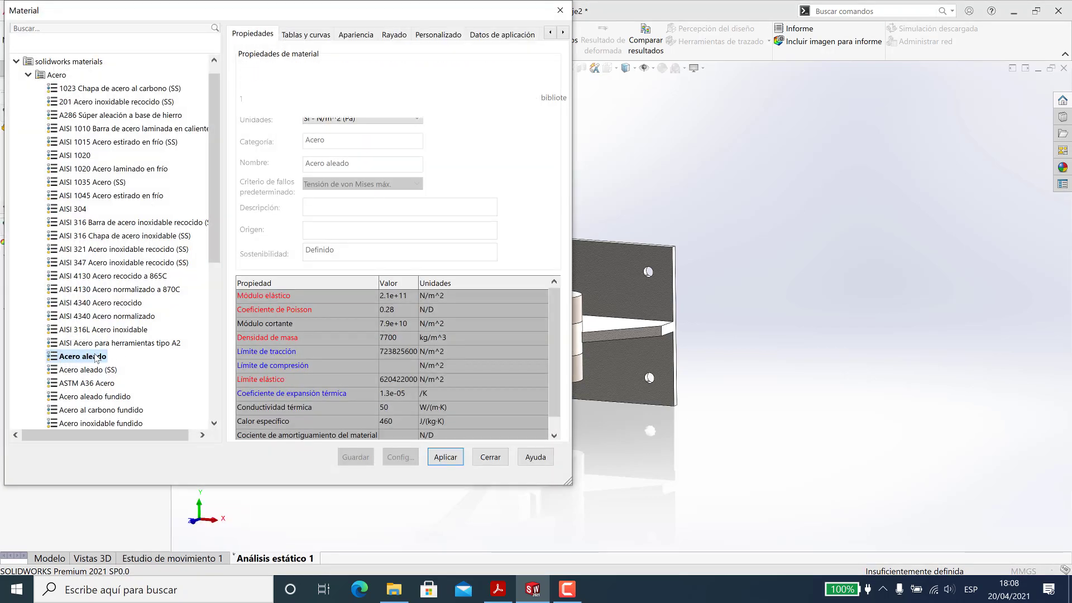
pyautogui.click(445, 456)
pyautogui.click(490, 457)
# - Inspect the hinge joint between the arm, pin and bracket up close from several angles
pyautogui.scroll(-5, 624, 373)
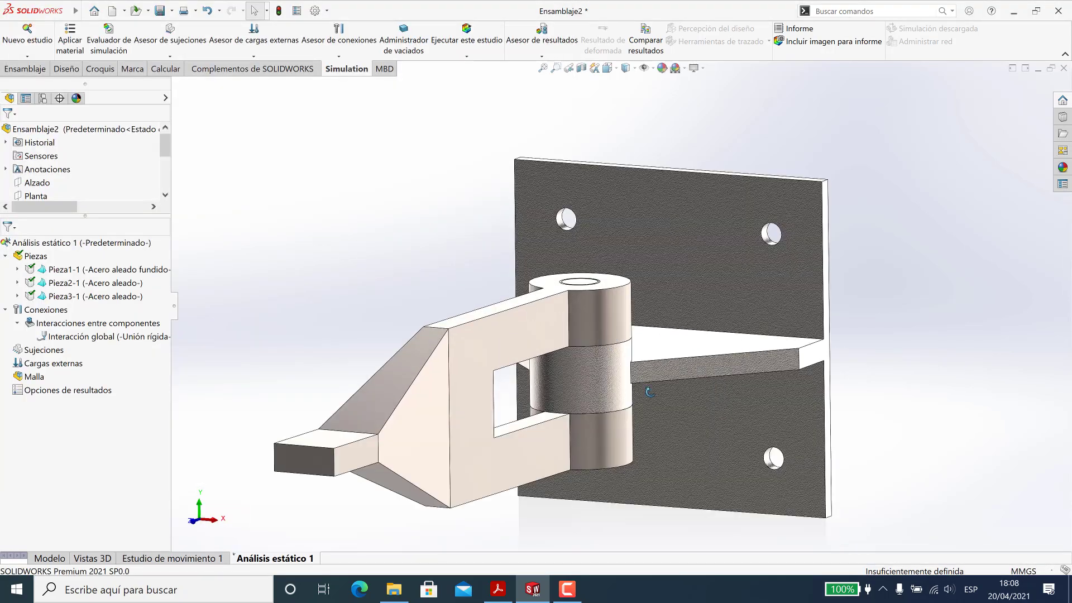
pyautogui.moveTo(623, 373); pyautogui.dragTo(609, 391, button='middle')
pyautogui.scroll(3, 595, 349)
pyautogui.scroll(-2, 595, 350)
pyautogui.moveTo(595, 349); pyautogui.dragTo(610, 350, button='middle')
pyautogui.scroll(3, 636, 270)
pyautogui.scroll(-3, 636, 270)
pyautogui.moveTo(640, 301); pyautogui.dragTo(617, 310, button='middle')
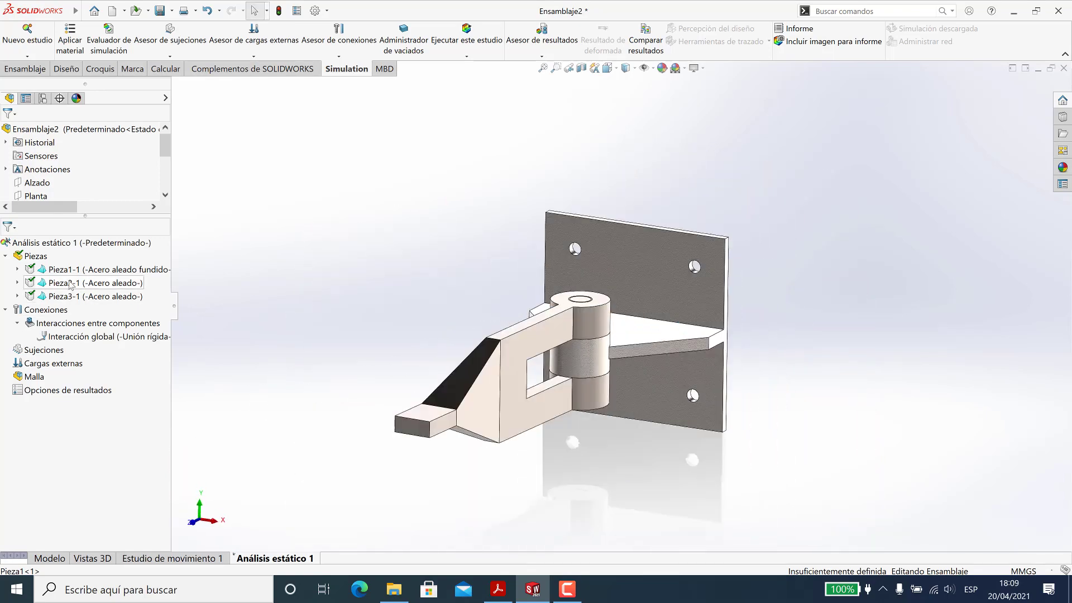
# - Change the study's global component interaction type to Contacto for the whole assembly
pyautogui.click(71, 336)
pyautogui.rightClick(98, 337)
pyautogui.click(134, 345)
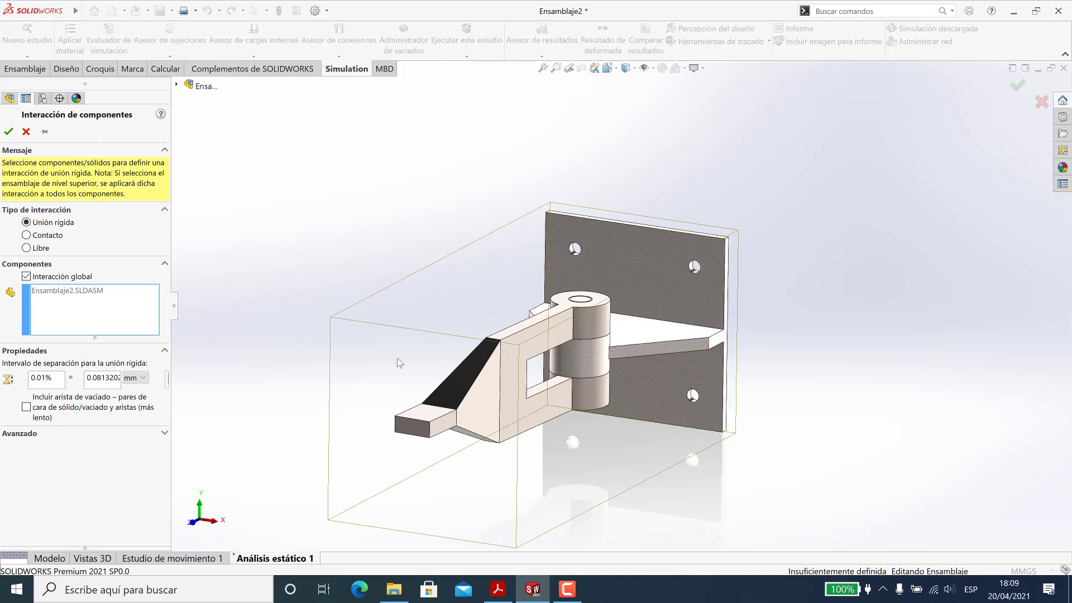
pyautogui.click(26, 235)
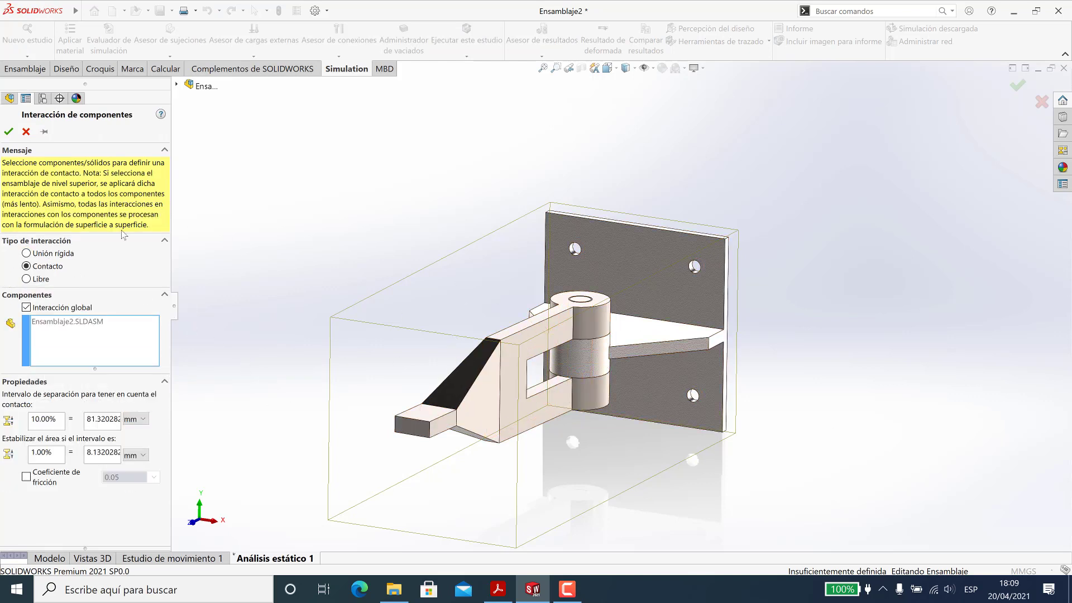
pyautogui.click(9, 133)
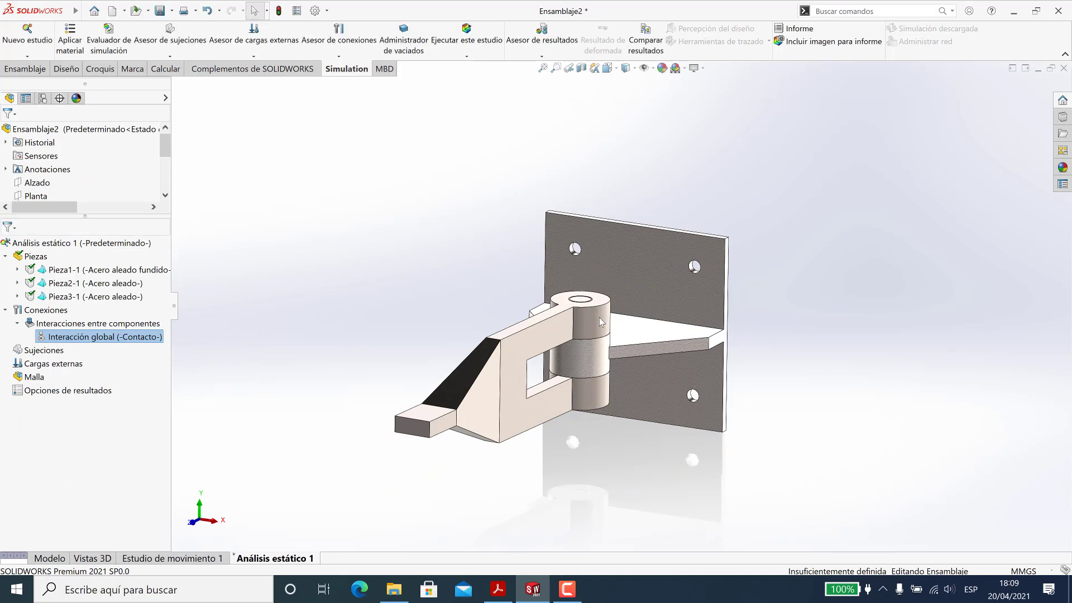
# - Search automatically for local interactions between the faces of all three parts, Pieza1-1, Pieza2-1 and Pieza3-1
pyautogui.scroll(2, 578, 322)
pyautogui.click(340, 57)
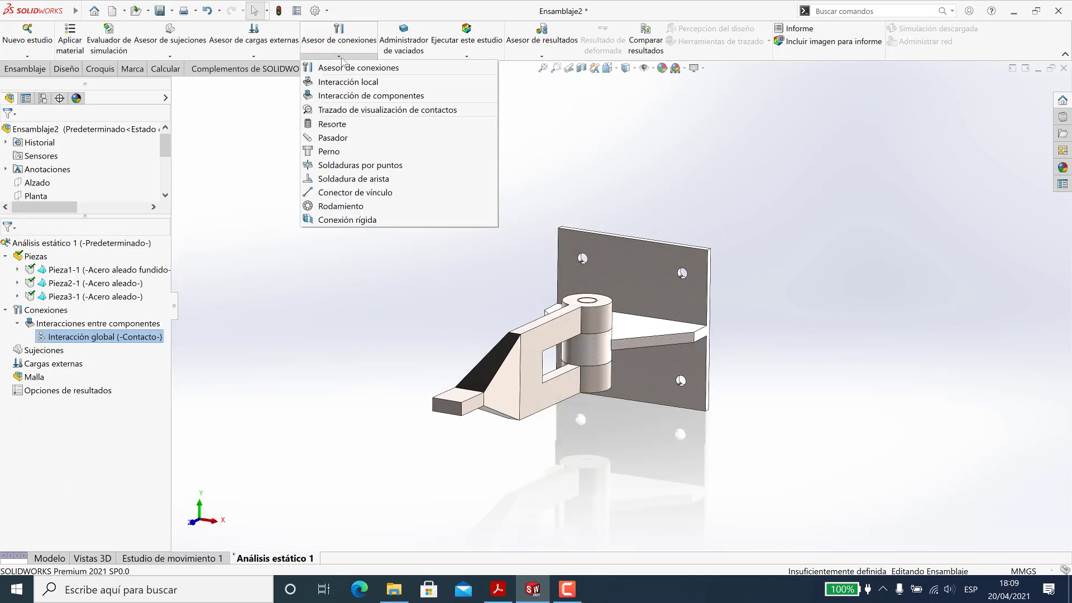
pyautogui.click(353, 83)
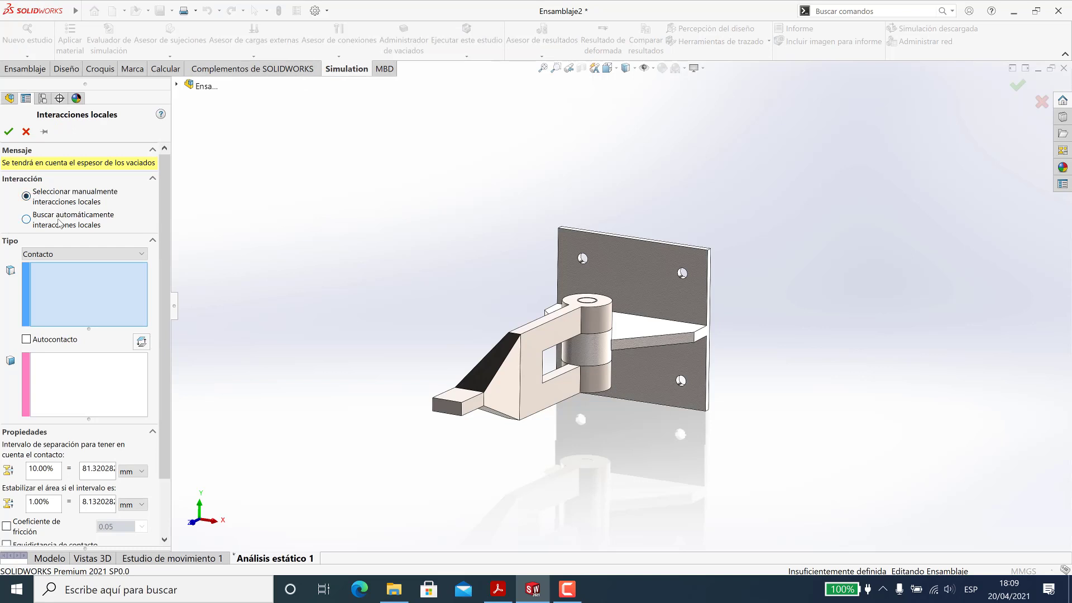
pyautogui.click(60, 224)
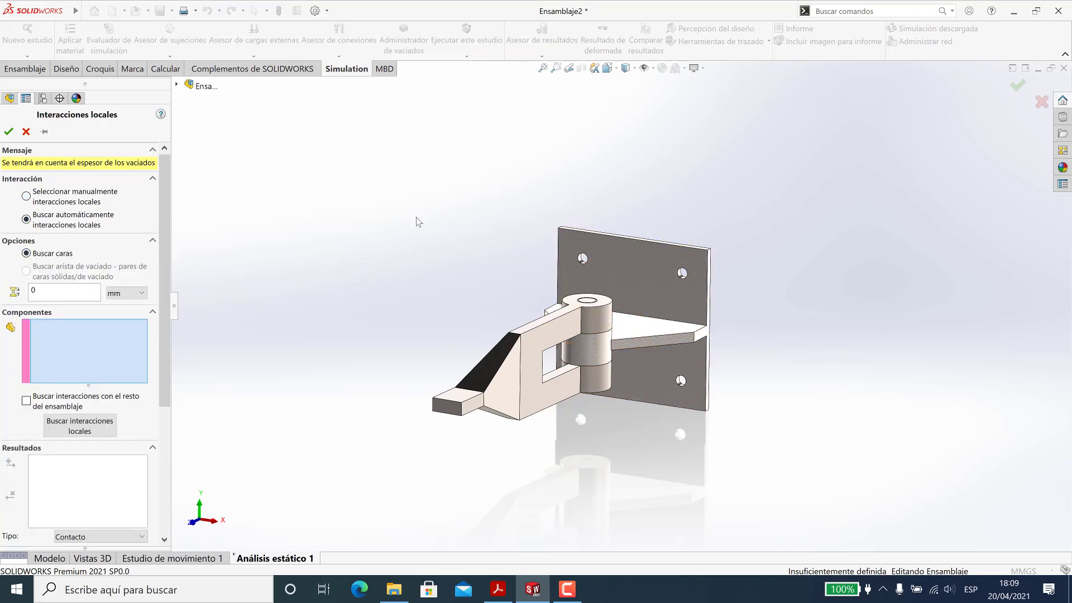
pyautogui.moveTo(741, 435); pyautogui.dragTo(789, 463)
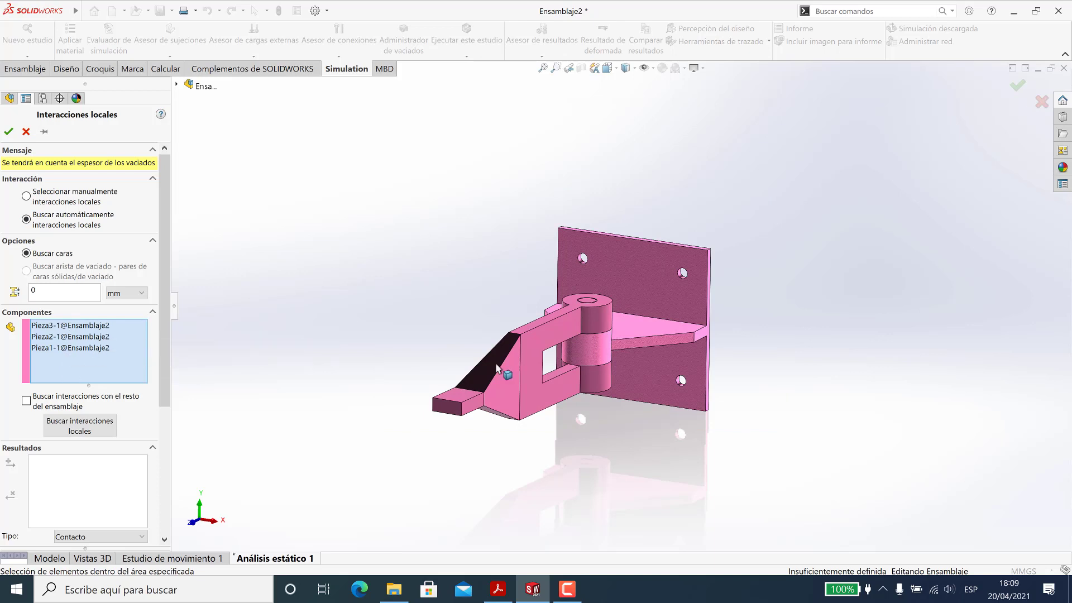
pyautogui.scroll(-3, 123, 430)
pyautogui.click(96, 302)
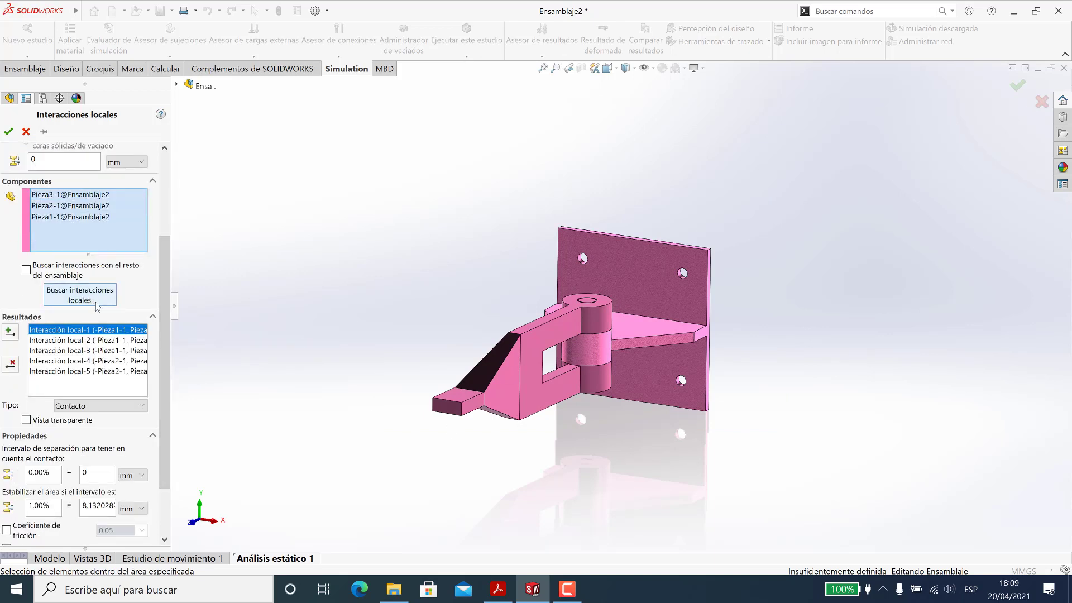
# - Review each local interaction found, checking which contacting faces of the arm, pin and bracket it covers
pyautogui.click(95, 332)
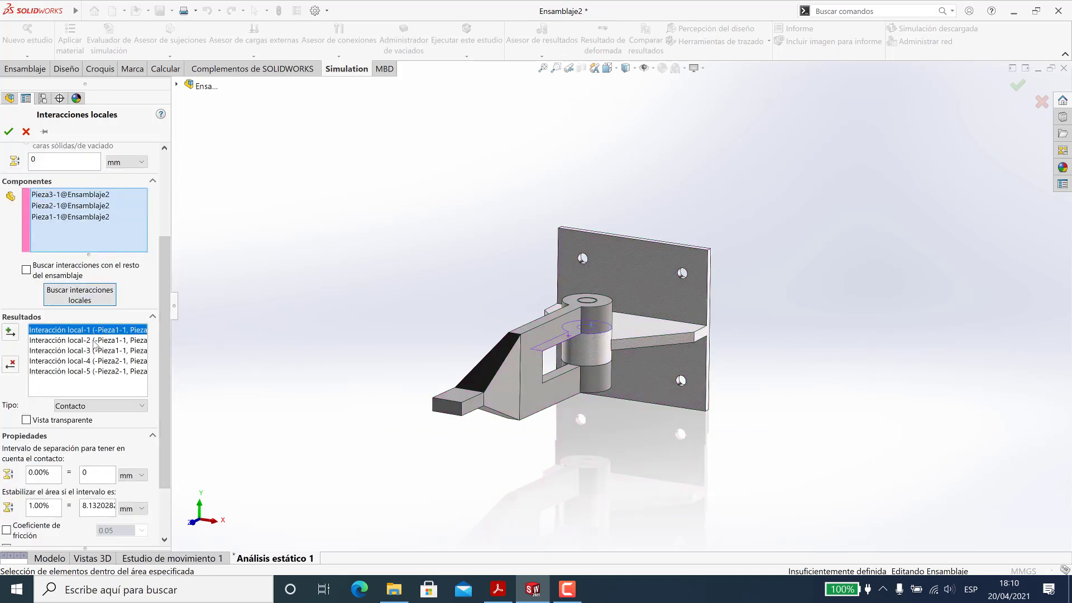
pyautogui.click(95, 342)
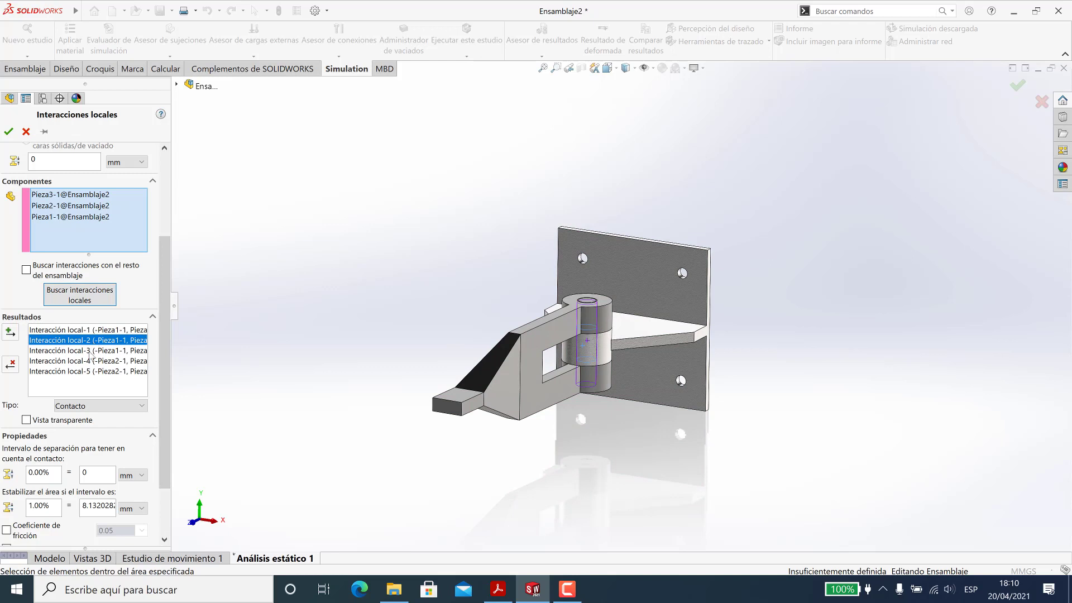
pyautogui.moveTo(173, 371); pyautogui.dragTo(211, 360)
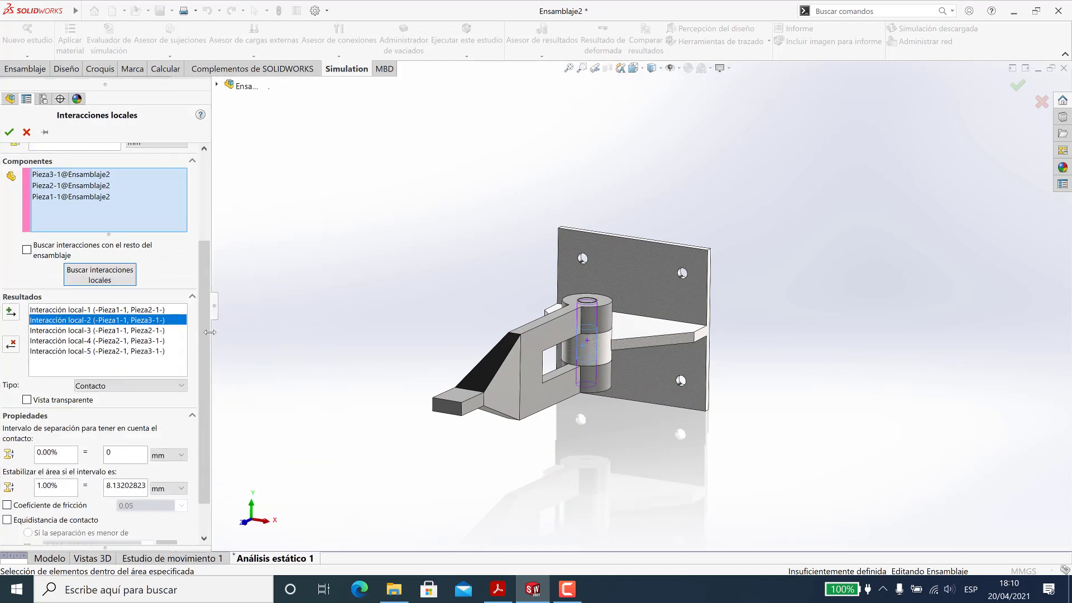
pyautogui.click(114, 331)
pyautogui.click(114, 341)
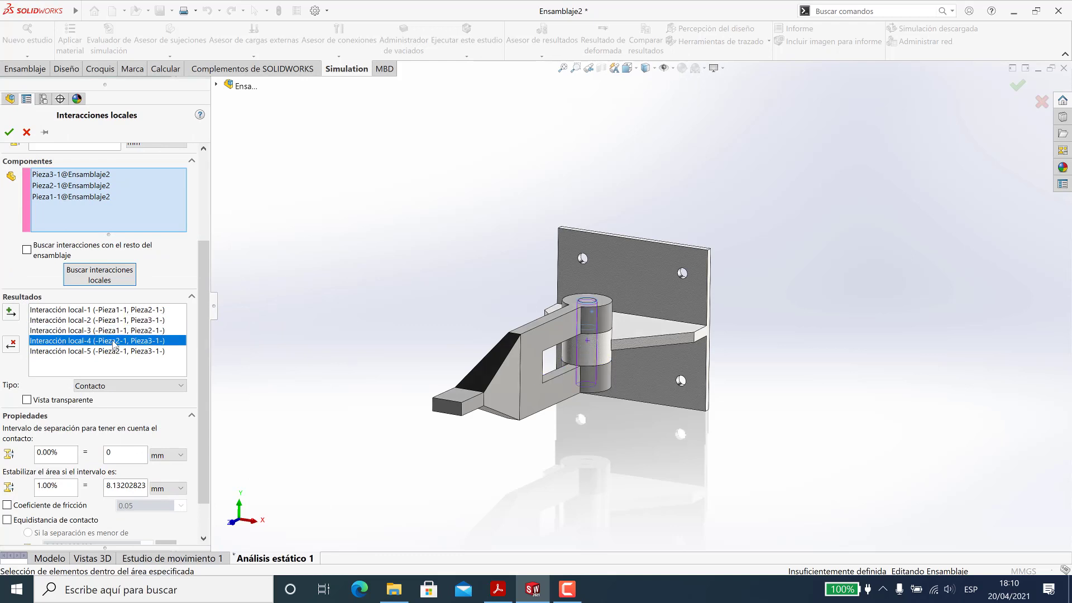
pyautogui.click(112, 352)
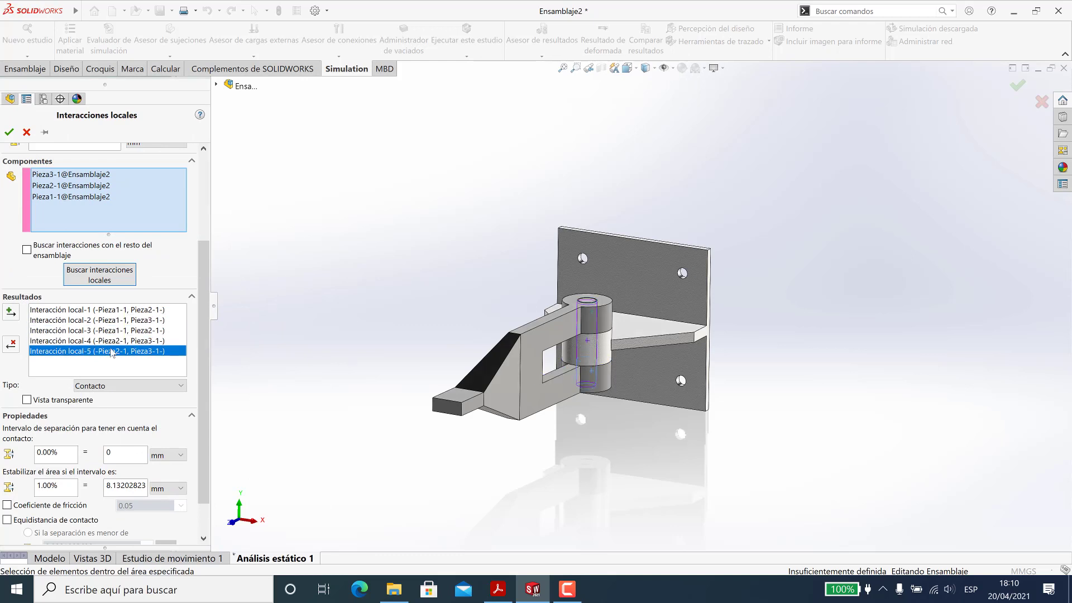
pyautogui.click(116, 341)
pyautogui.click(117, 352)
# - Create all the found local interactions as type Contacto and close the definition
pyautogui.click(67, 311)
pyautogui.click(11, 312)
pyautogui.click(10, 314)
pyautogui.click(10, 314)
pyautogui.click(11, 314)
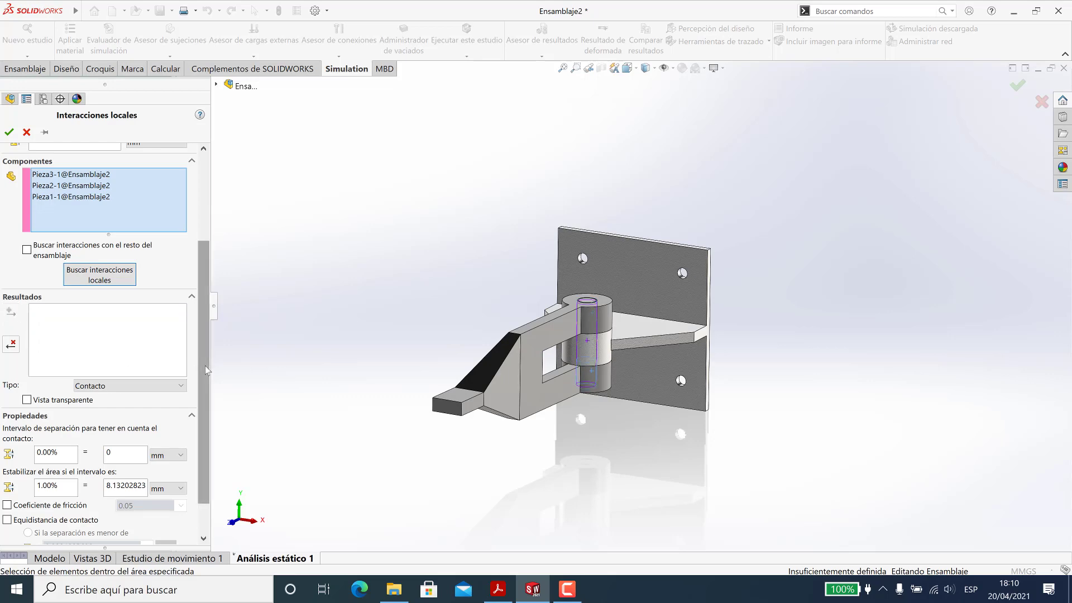
pyautogui.click(9, 132)
# - Check the contact faces of Interacción local-1 through Interacción local-5 in the model one by one
pyautogui.click(124, 363)
pyautogui.click(120, 377)
pyautogui.click(114, 390)
pyautogui.click(112, 404)
pyautogui.click(112, 417)
pyautogui.click(306, 348)
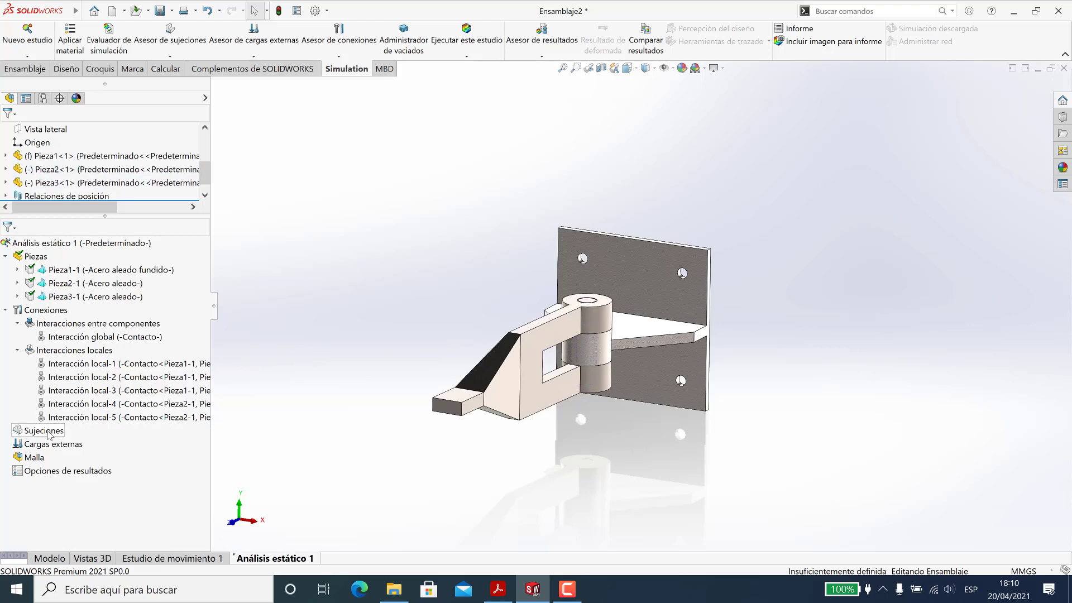
pyautogui.moveTo(708, 335); pyautogui.dragTo(685, 352, button='middle')
pyautogui.scroll(3, 606, 398)
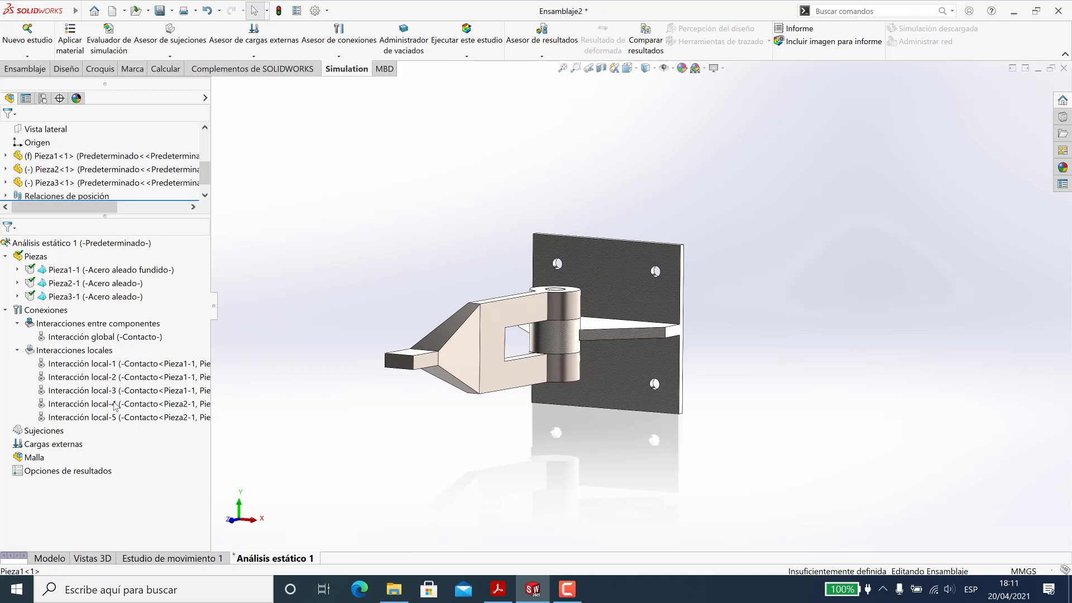
pyautogui.rightClick(39, 434)
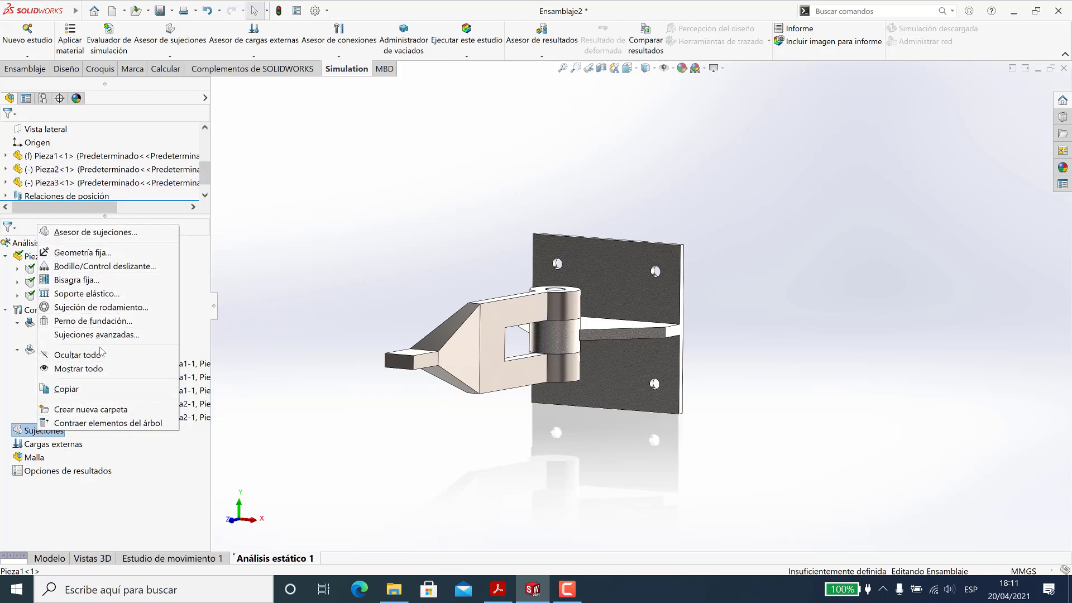
pyautogui.click(306, 360)
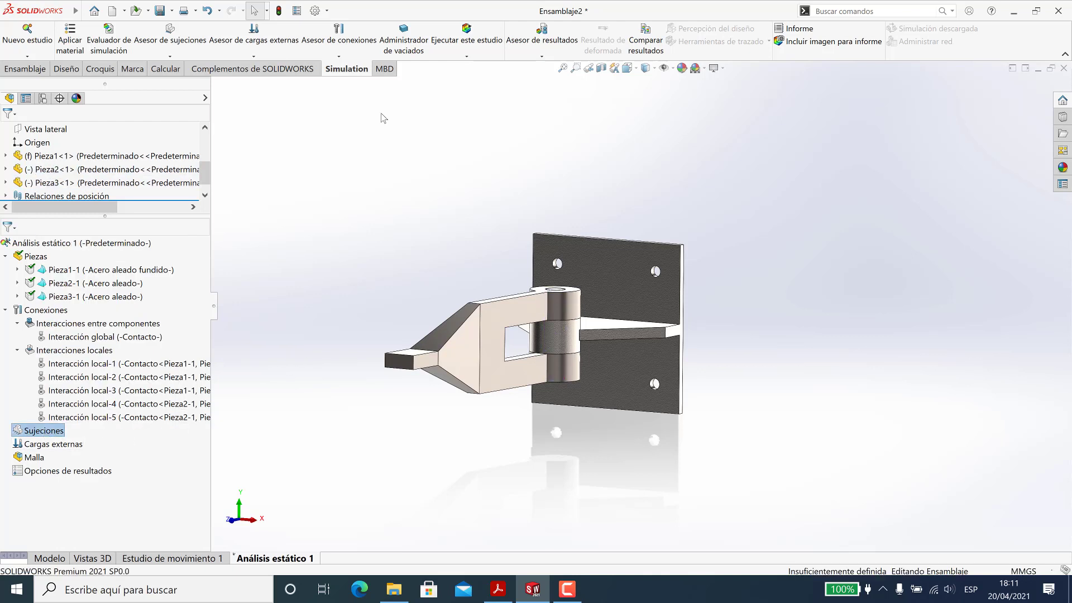
pyautogui.click(332, 57)
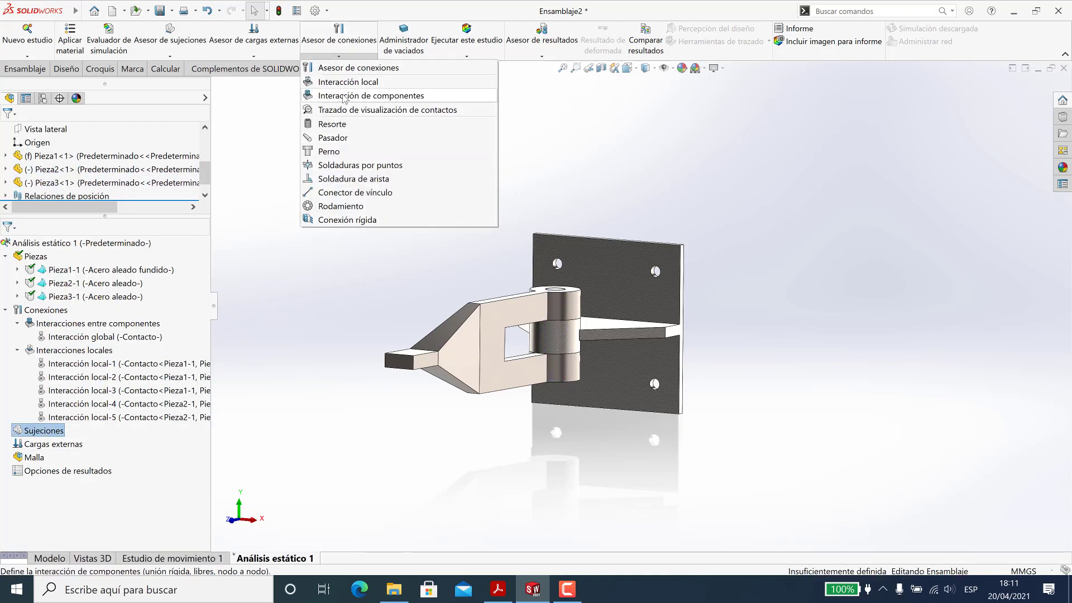
pyautogui.click(300, 304)
pyautogui.rightClick(36, 430)
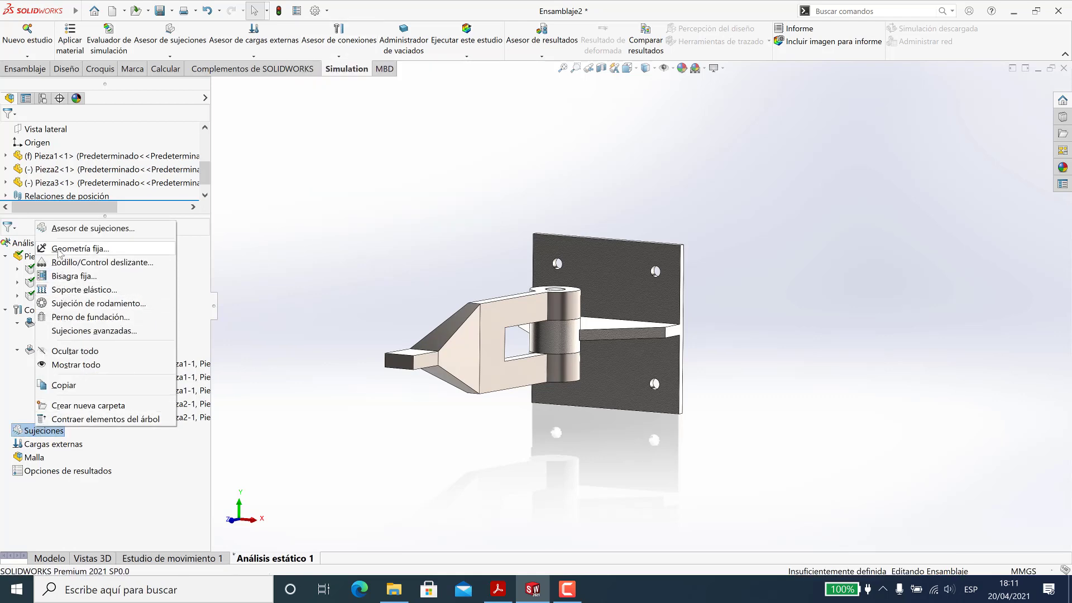
pyautogui.click(67, 228)
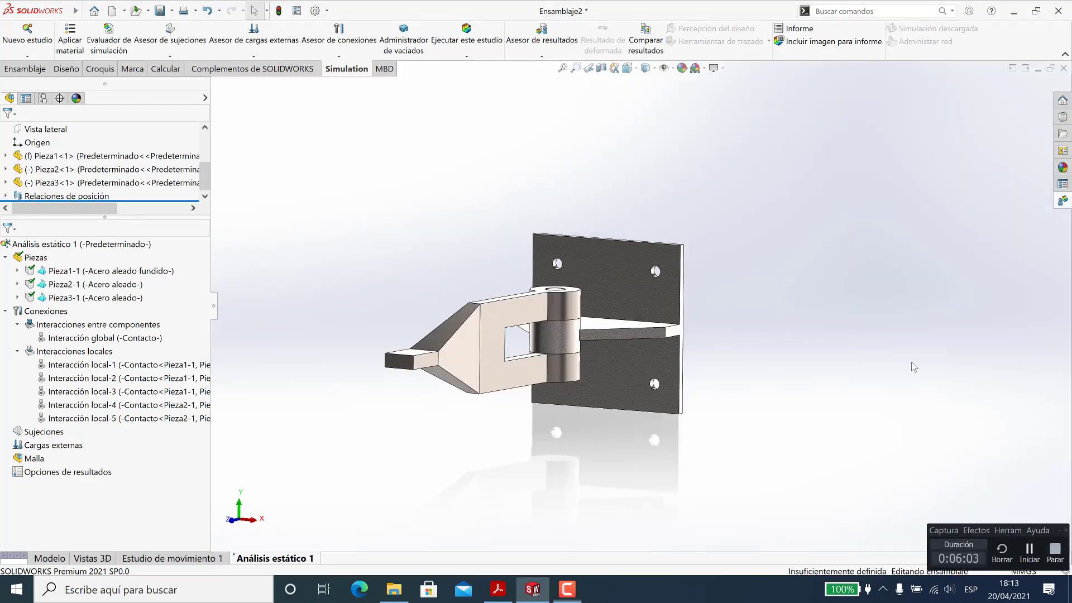
pyautogui.rightClick(37, 432)
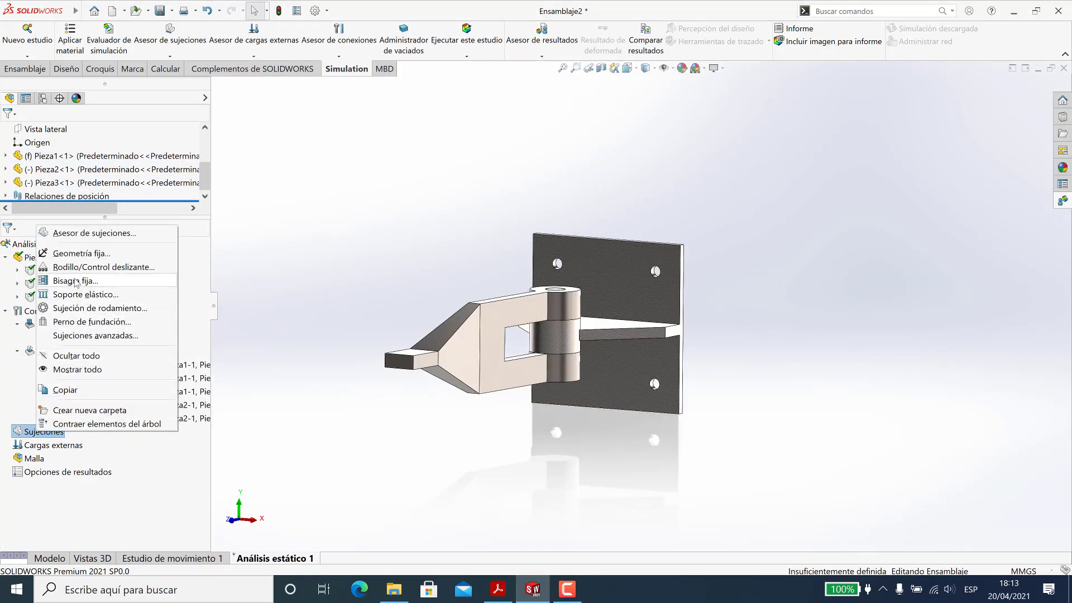
pyautogui.press('Escape')
# - Start a manually selected local interaction of type Pared virtual on the rear face of the bracket plate
pyautogui.click(339, 56)
pyautogui.click(341, 83)
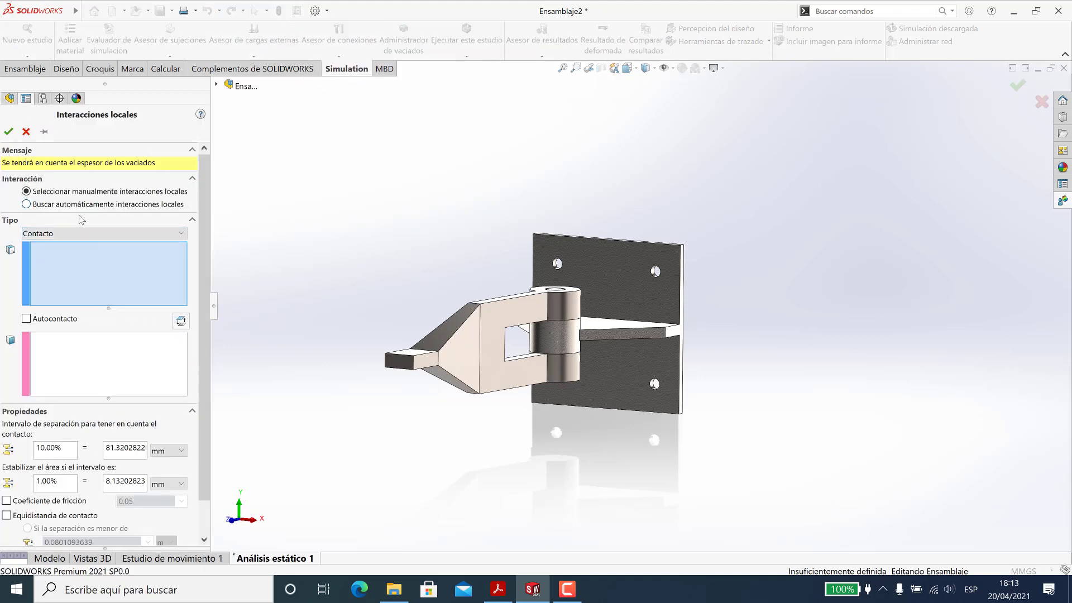
pyautogui.click(87, 237)
pyautogui.click(170, 285)
pyautogui.moveTo(720, 310); pyautogui.dragTo(491, 330, button='middle')
pyautogui.click(679, 337)
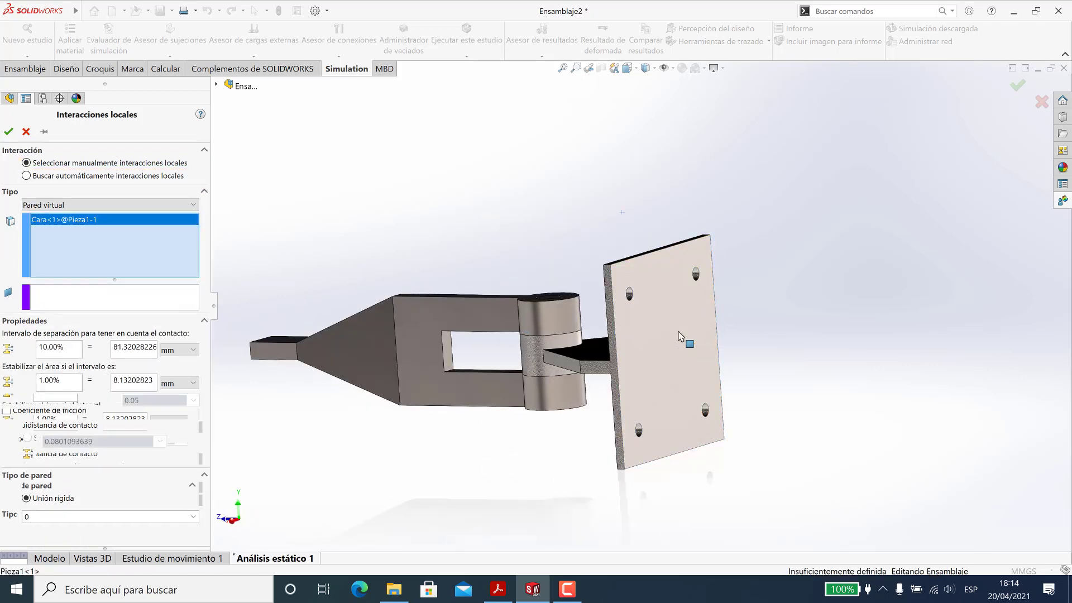
# - Use Pieza1's Alzado plane as the target plane and create the virtual wall
pyautogui.click(216, 84)
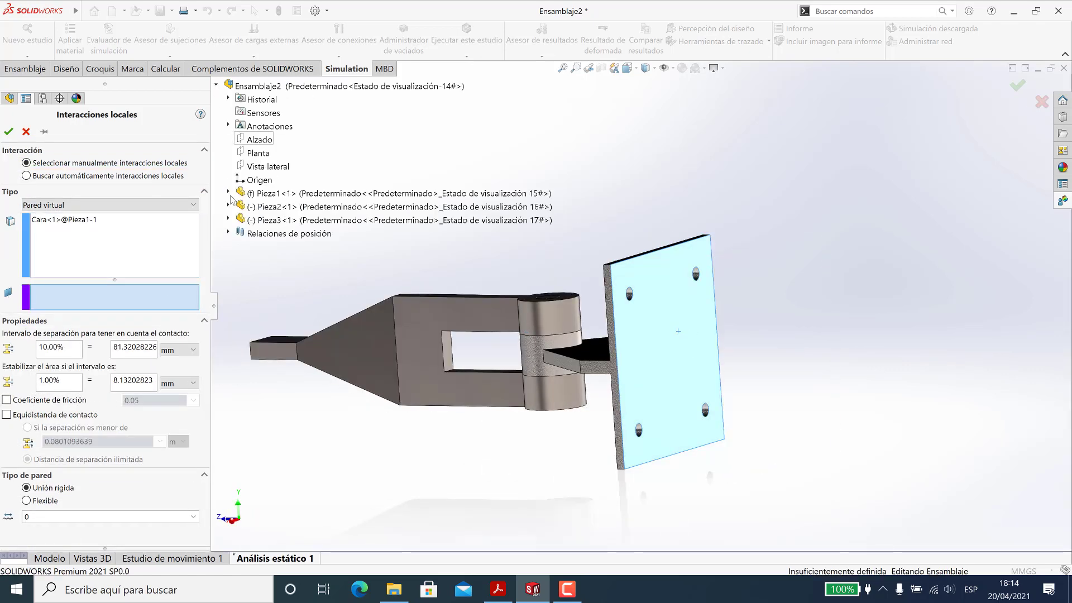
pyautogui.click(228, 193)
pyautogui.click(269, 287)
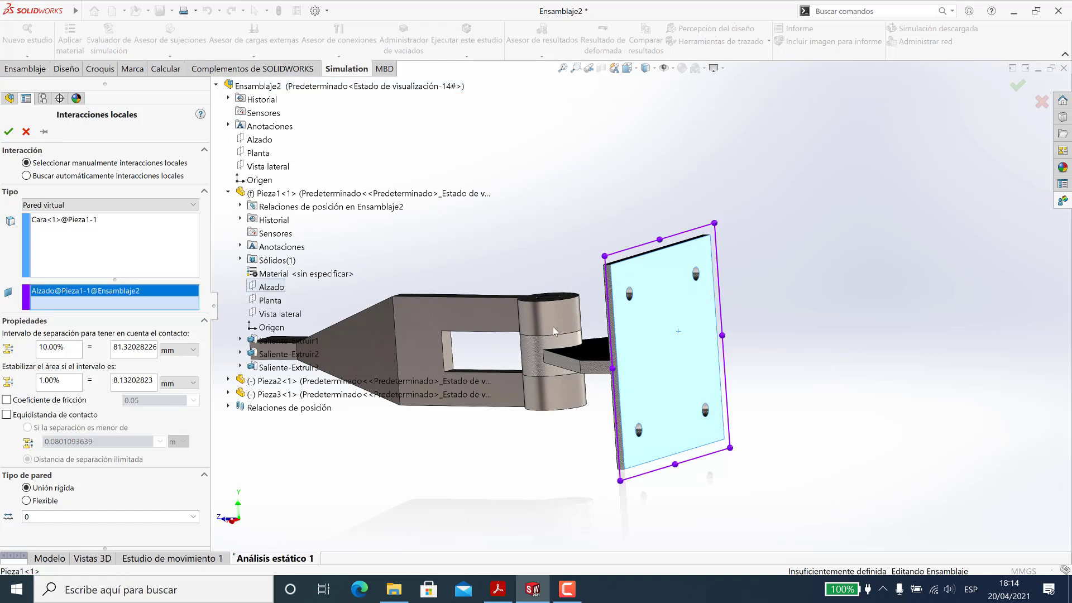
pyautogui.moveTo(492, 318); pyautogui.dragTo(602, 318, button='middle')
pyautogui.click(216, 85)
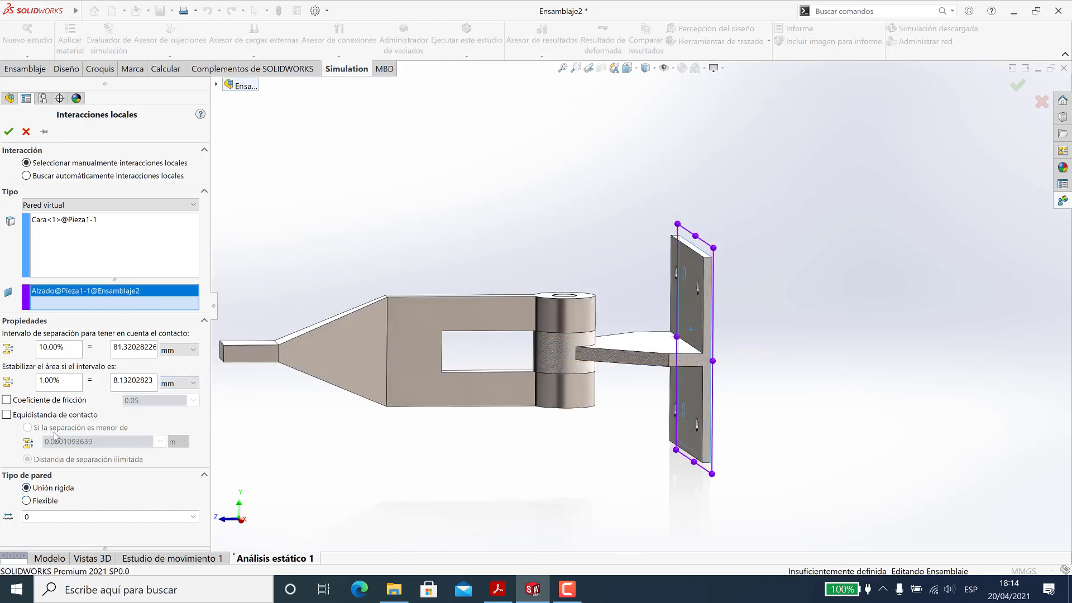
pyautogui.click(9, 132)
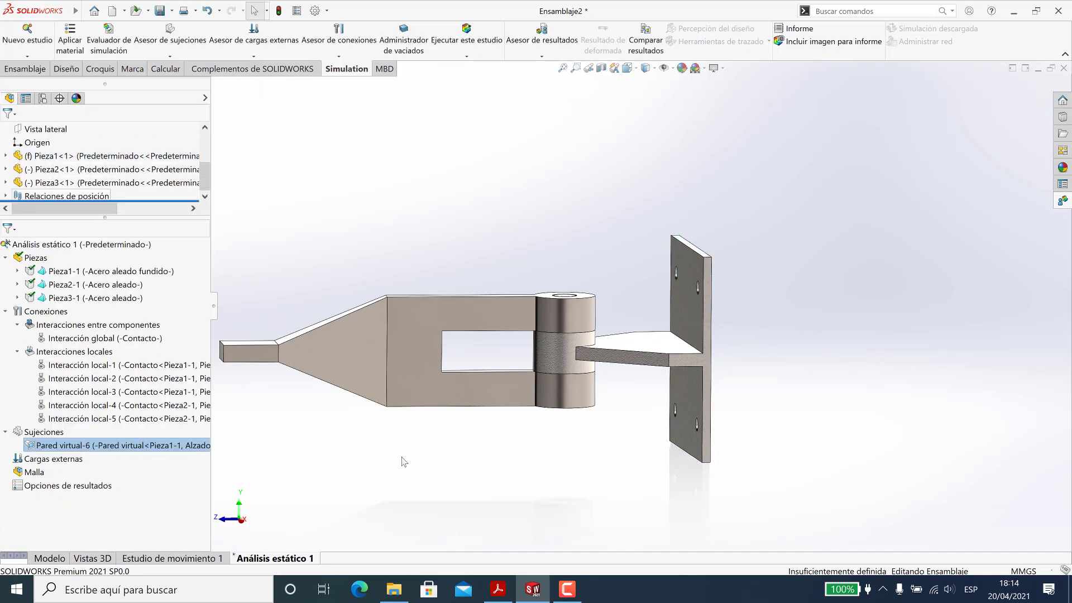
# - Start a foundation bolt (Perno de fundación) on the circular front edge of the bracket plate's upper-left hole
pyautogui.moveTo(682, 370); pyautogui.dragTo(620, 293, button='middle')
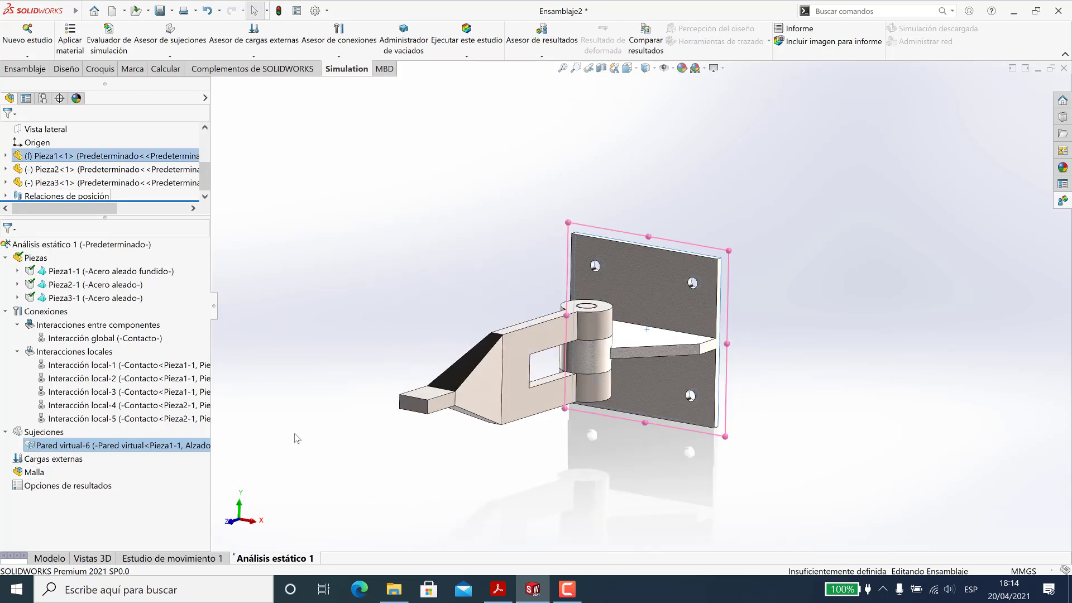
pyautogui.rightClick(54, 433)
pyautogui.click(93, 324)
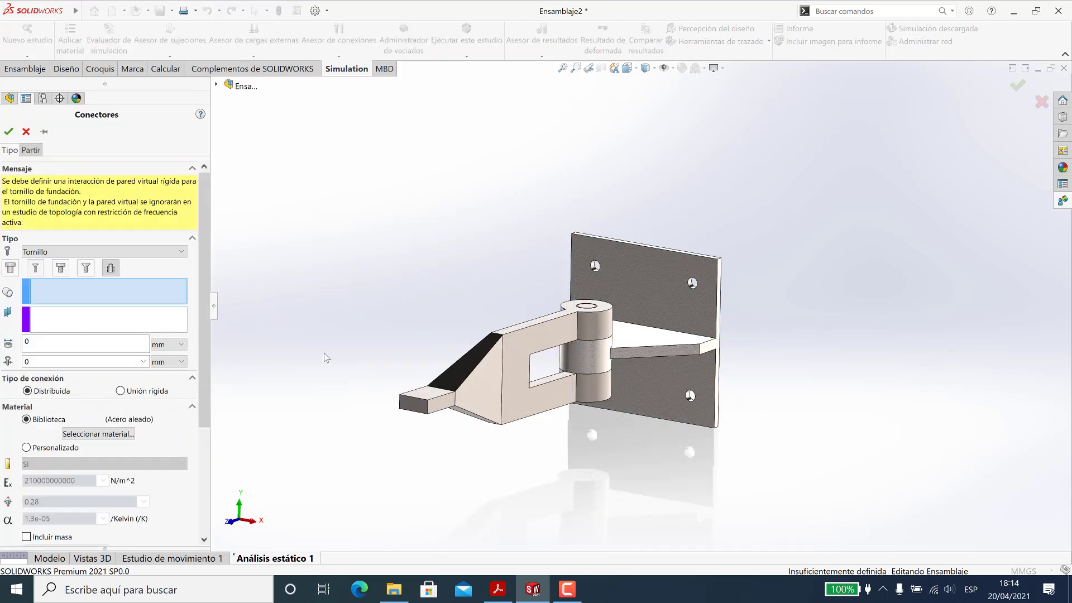
pyautogui.click(110, 268)
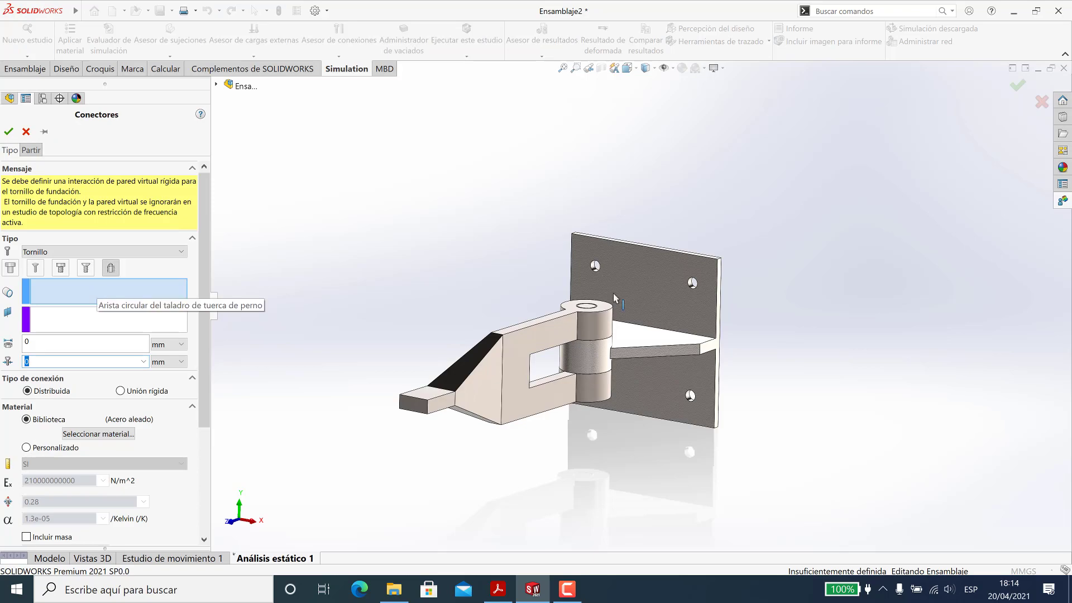
pyautogui.scroll(-5, 584, 271)
pyautogui.click(580, 260)
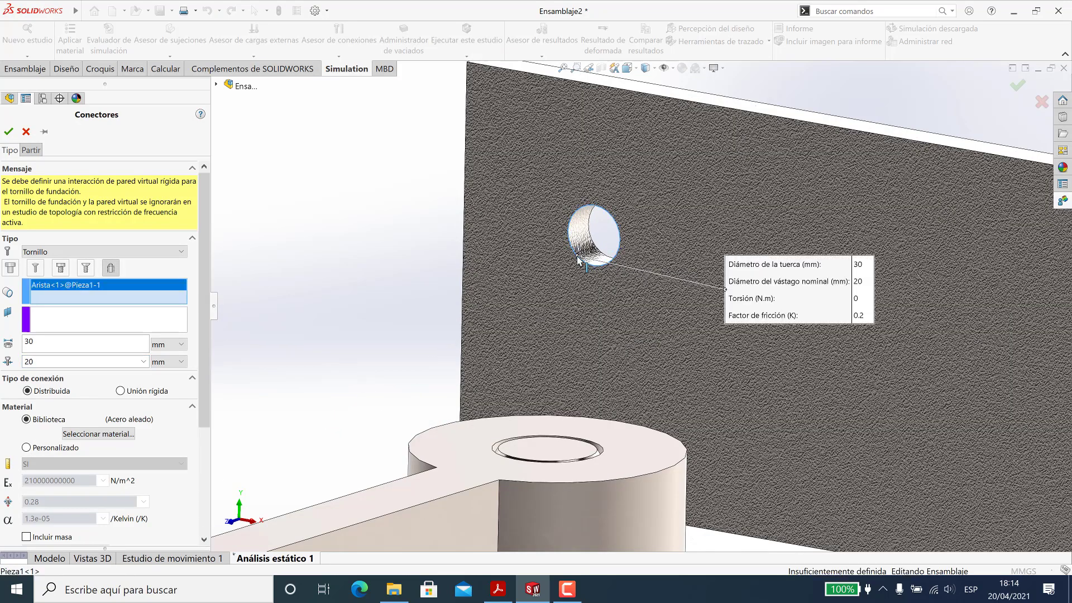
# - Set Pieza1's Alzado plane as the foundation bolt's target plane and move its callout clear of the plate
pyautogui.click(78, 320)
pyautogui.click(217, 85)
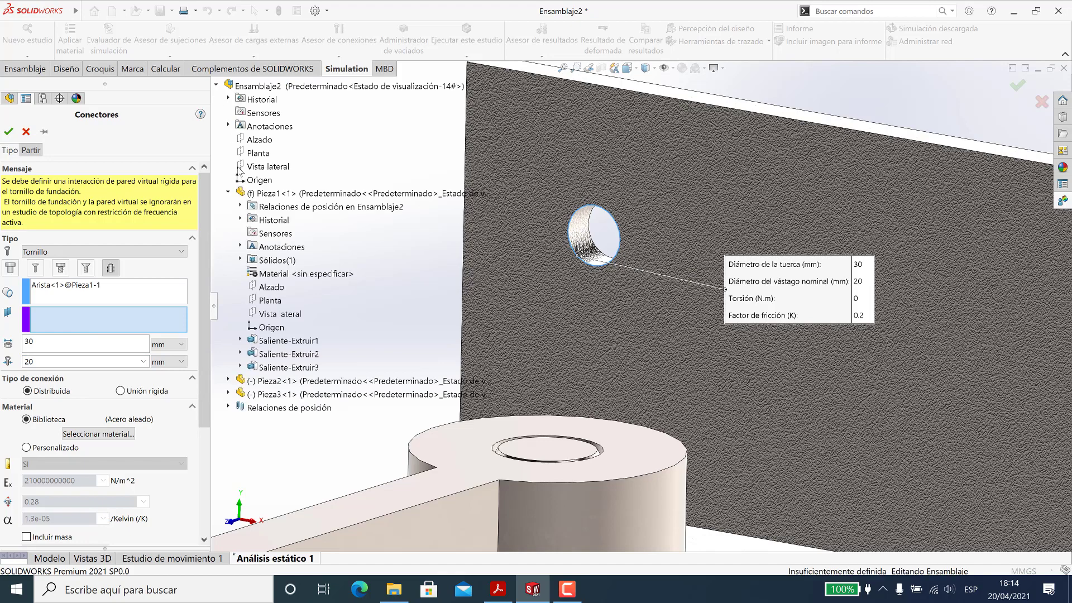
pyautogui.click(272, 287)
pyautogui.scroll(6, 646, 327)
pyautogui.moveTo(910, 340); pyautogui.dragTo(884, 346, button='middle')
pyautogui.moveTo(713, 294); pyautogui.dragTo(415, 220)
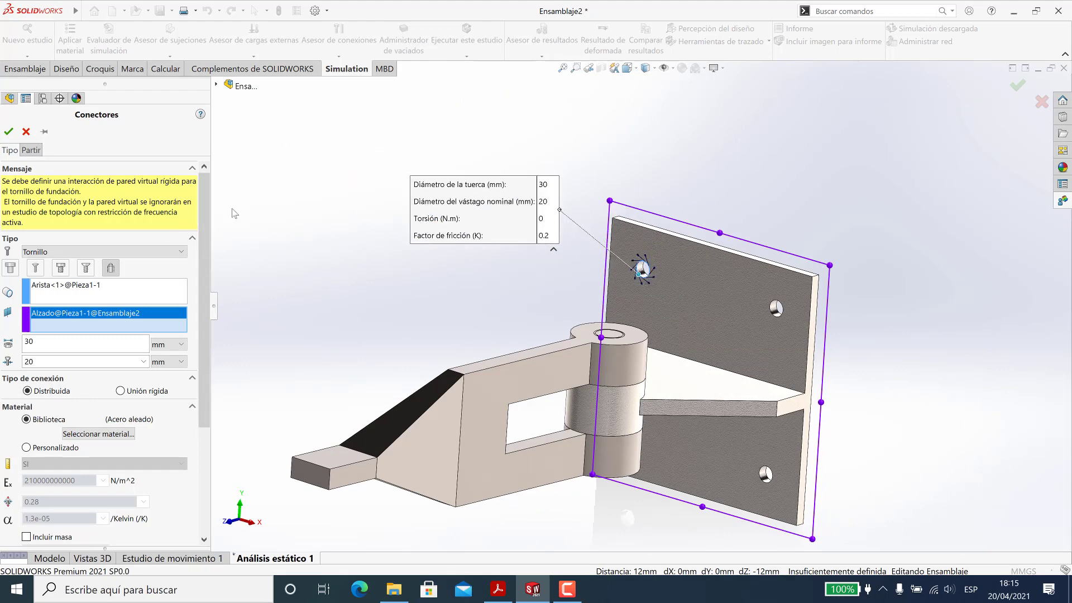
# - Set the foundation bolt's torque preload to 600 N.m, create it and check it on the plate
pyautogui.scroll(-5, 100, 335)
pyautogui.click(44, 486)
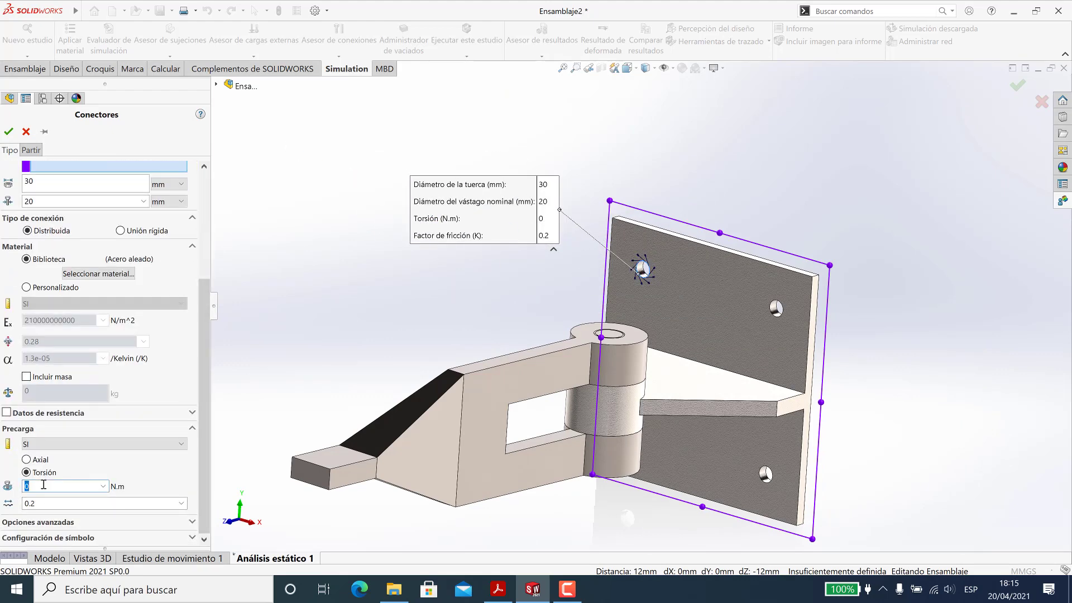
pyautogui.write('600')
pyautogui.click(8, 132)
pyautogui.scroll(-5, 637, 262)
pyautogui.moveTo(637, 263); pyautogui.dragTo(704, 338, button='middle')
pyautogui.scroll(5, 705, 337)
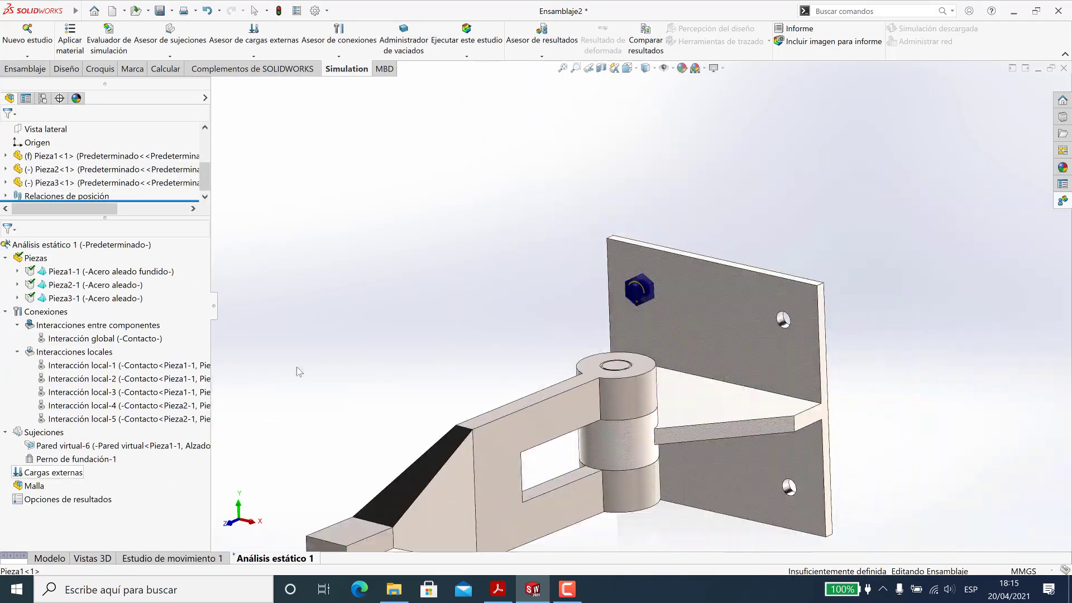
# - Start a foundation bolt on the front circular edge of the plate's upper-right hole with a torque preload of 600 N.m
pyautogui.rightClick(50, 433)
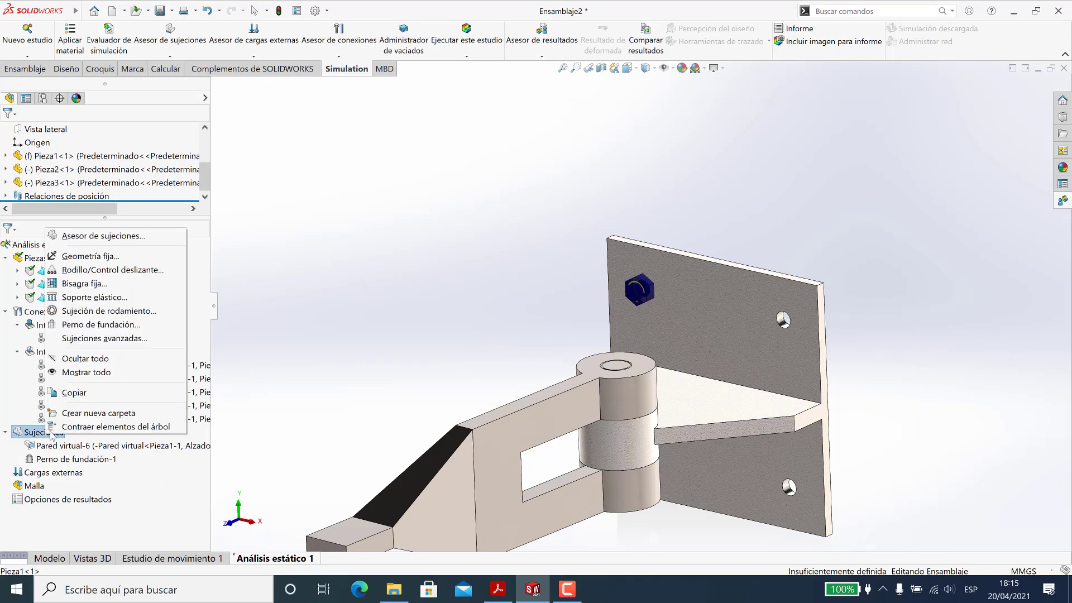
pyautogui.click(90, 326)
pyautogui.click(111, 269)
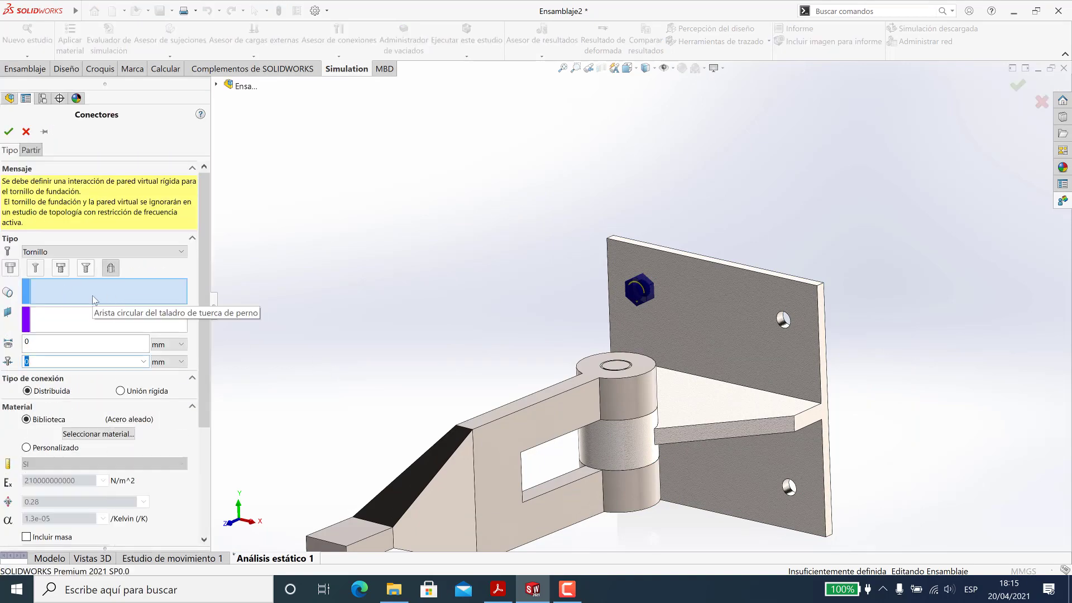
pyautogui.scroll(6, 702, 366)
pyautogui.click(640, 319)
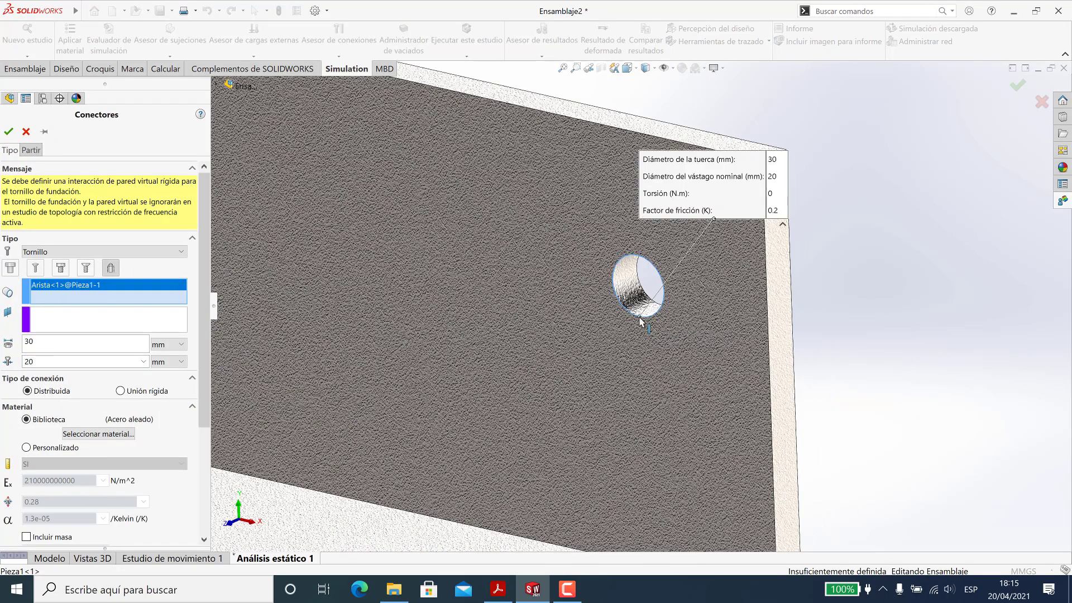
pyautogui.scroll(-5, 194, 337)
pyautogui.click(30, 484)
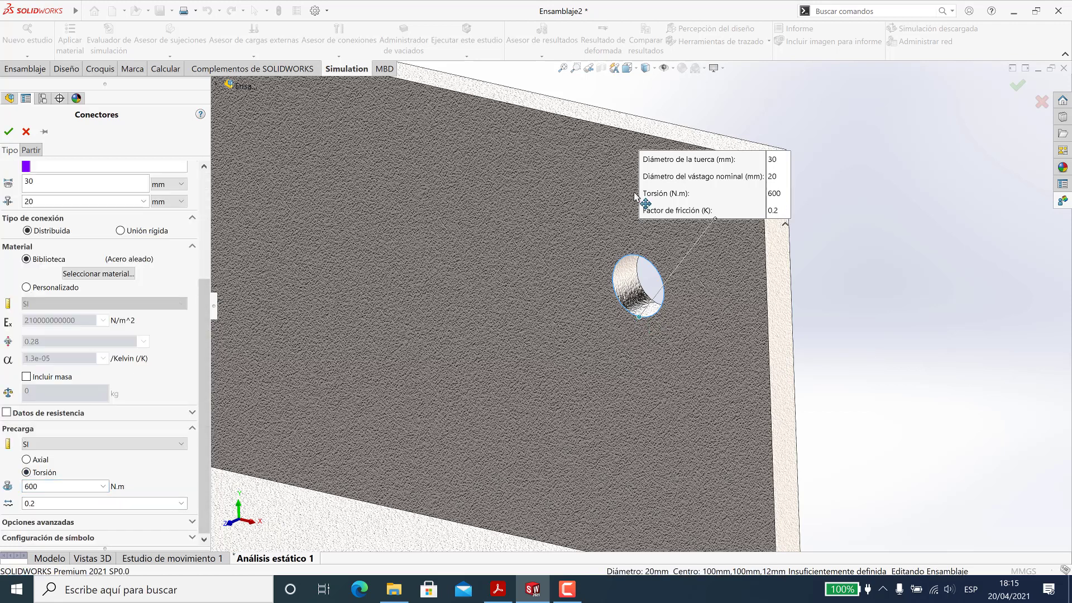
pyautogui.click(638, 326)
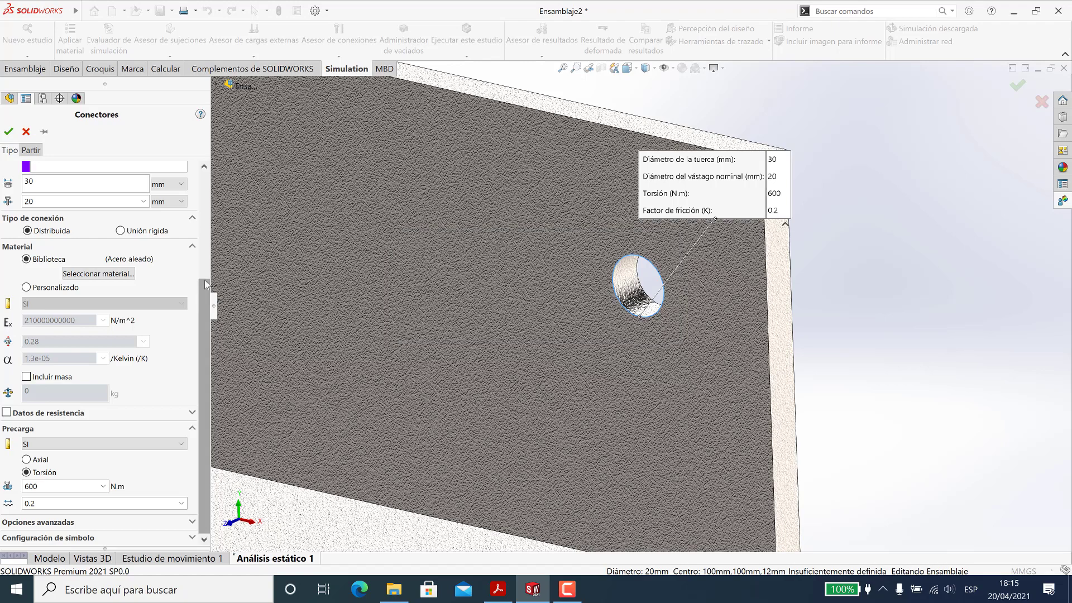
# - Set Pieza1's Alzado plane as the target plane and create the foundation bolt in the upper-right hole
pyautogui.moveTo(203, 299); pyautogui.dragTo(204, 192)
pyautogui.click(105, 317)
pyautogui.click(229, 85)
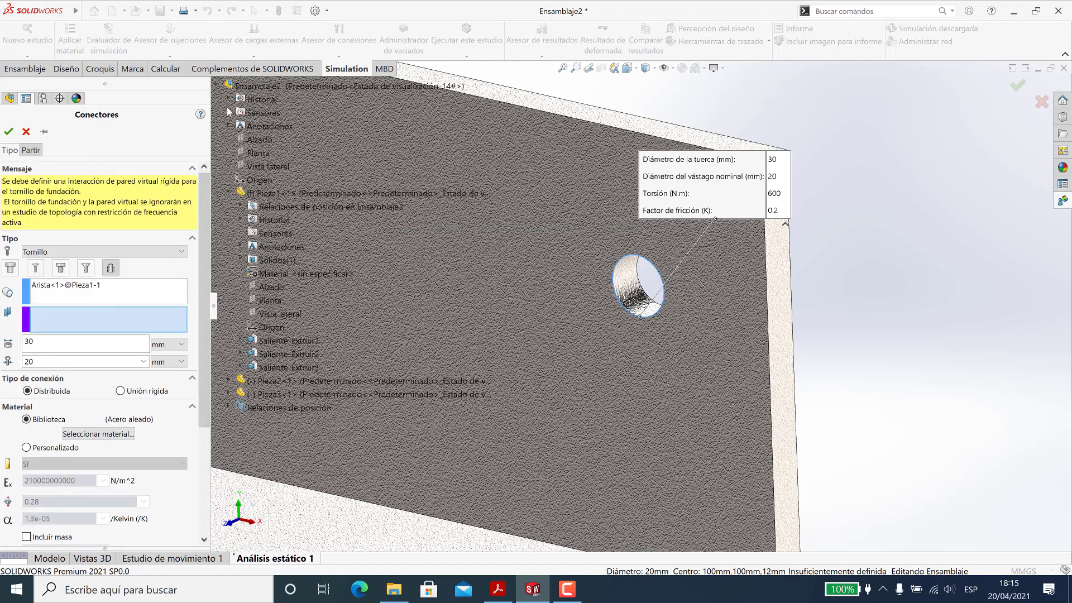
pyautogui.click(271, 288)
pyautogui.click(8, 131)
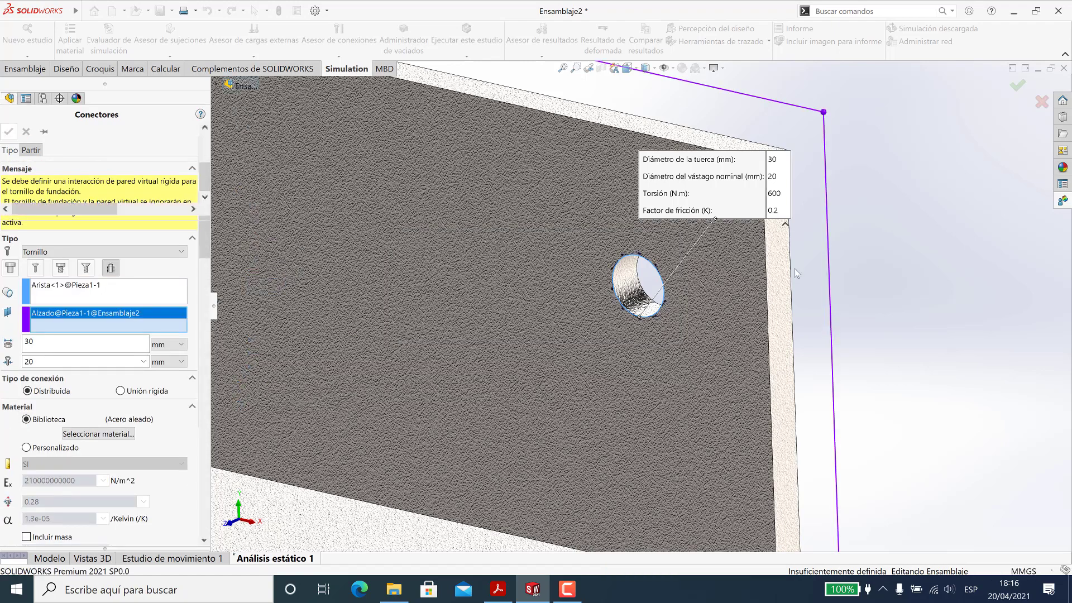
# - Start a foundation bolt on the front circular edge of the plate's lower-left hole
pyautogui.scroll(3, 641, 305)
pyautogui.scroll(6, 866, 340)
pyautogui.scroll(-6, 640, 464)
pyautogui.moveTo(649, 383); pyautogui.dragTo(737, 348, button='middle')
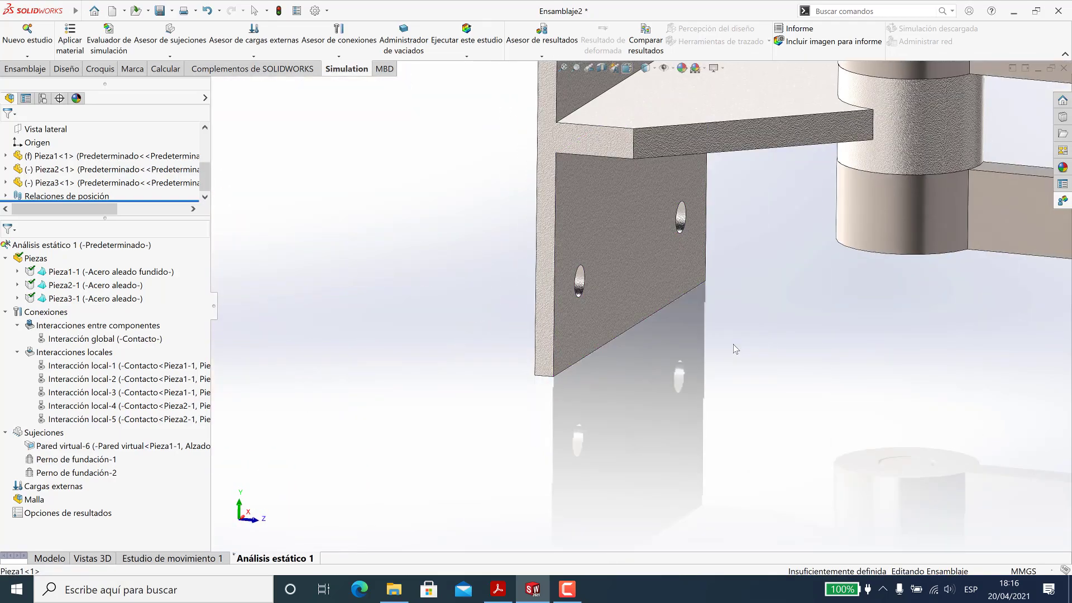
pyautogui.rightClick(43, 435)
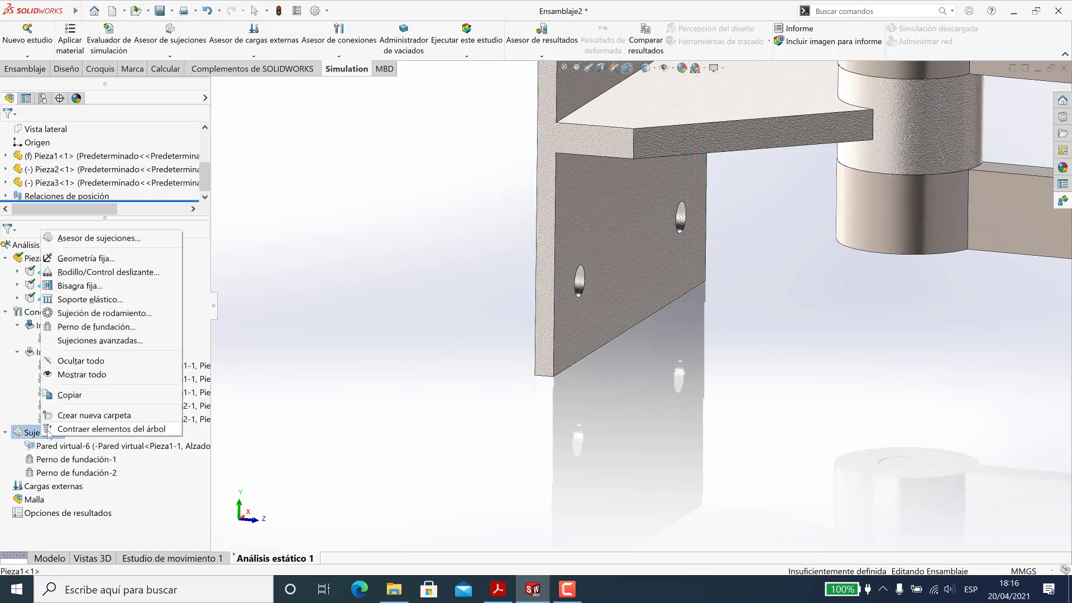
pyautogui.click(86, 328)
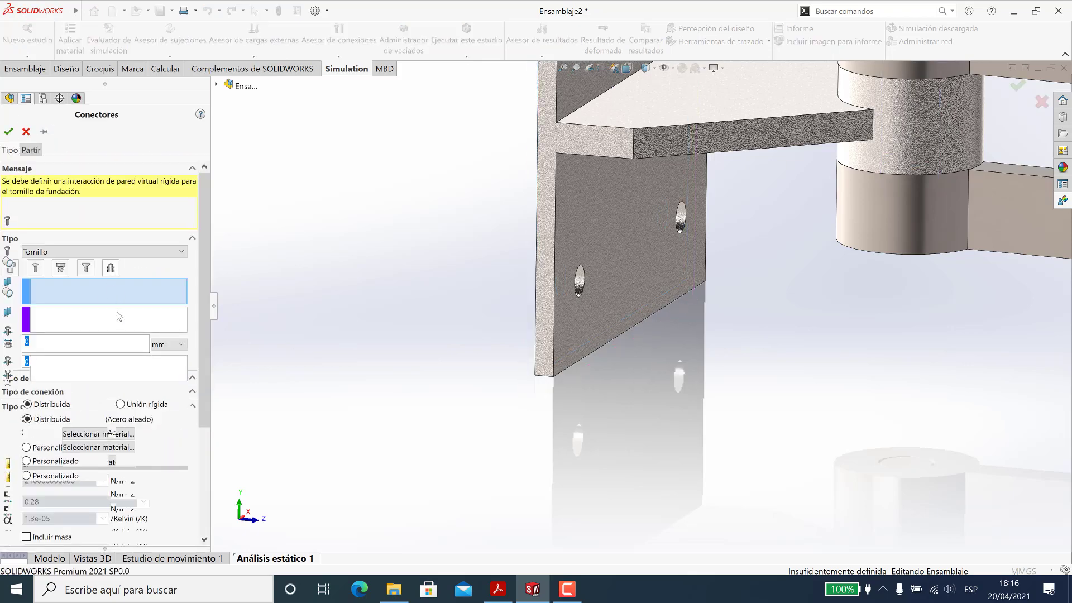
pyautogui.scroll(-6, 578, 295)
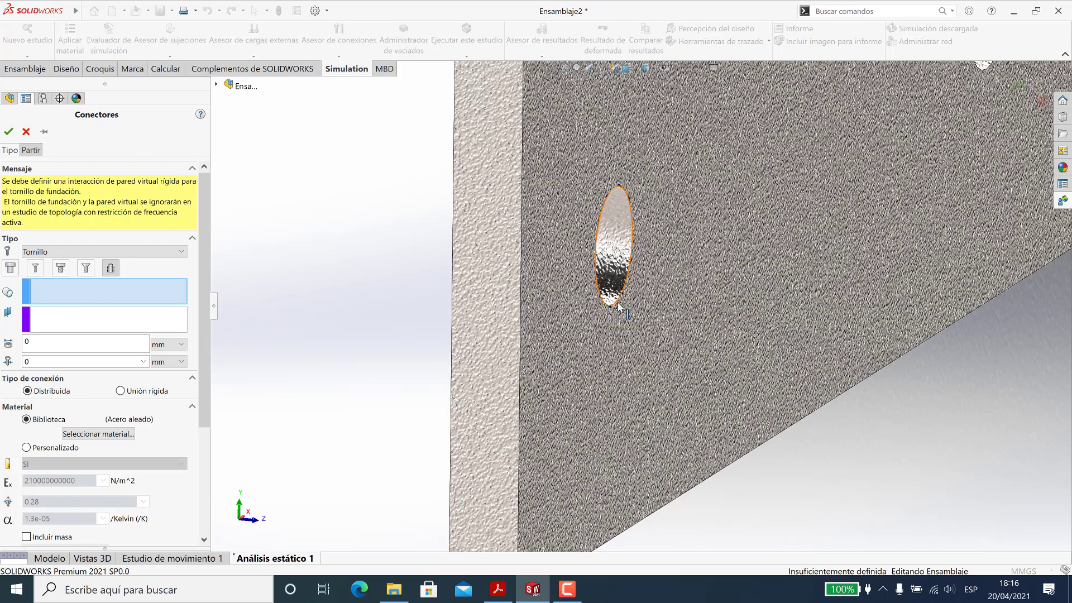
pyautogui.click(618, 304)
# - Give the lower-left bolt Pieza1's Alzado plane as target and a 600 N.m torque preload, and create it
pyautogui.click(184, 319)
pyautogui.click(215, 85)
pyautogui.click(271, 287)
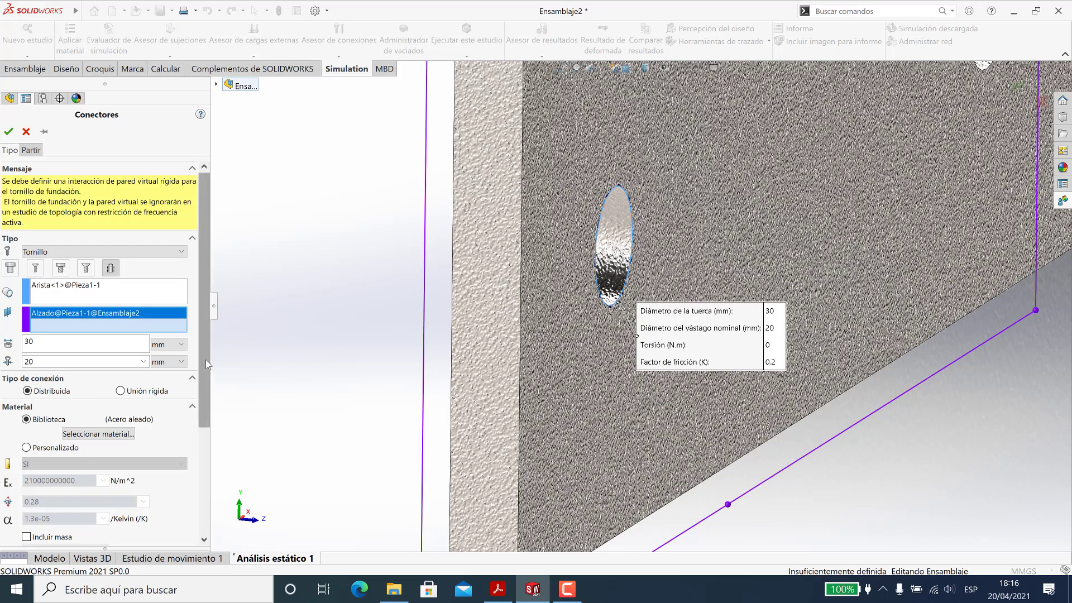
pyautogui.scroll(-3, 206, 360)
pyautogui.click(41, 487)
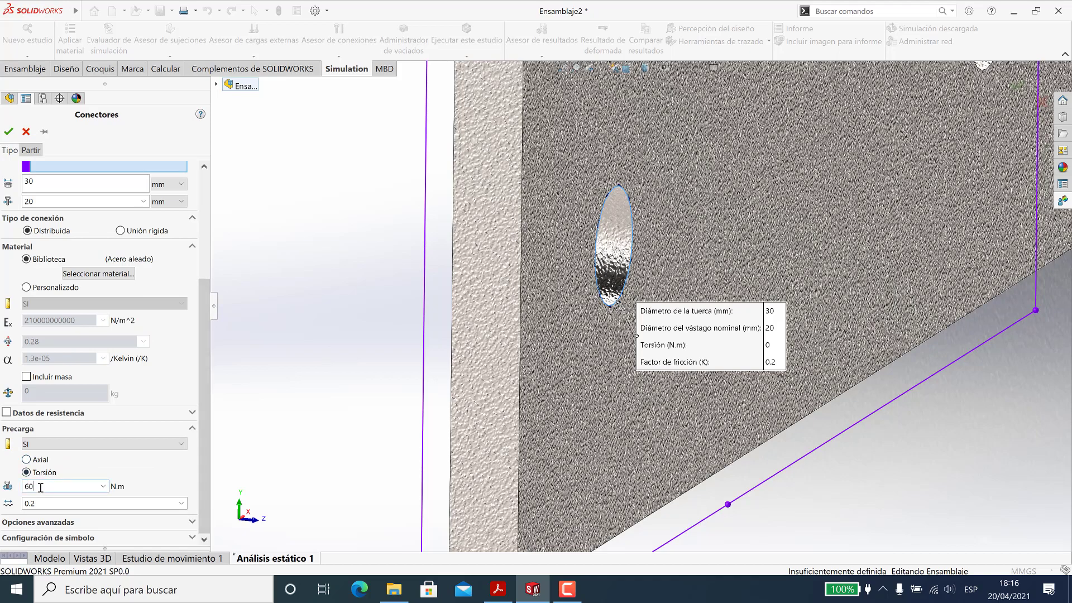
pyautogui.click(25, 134)
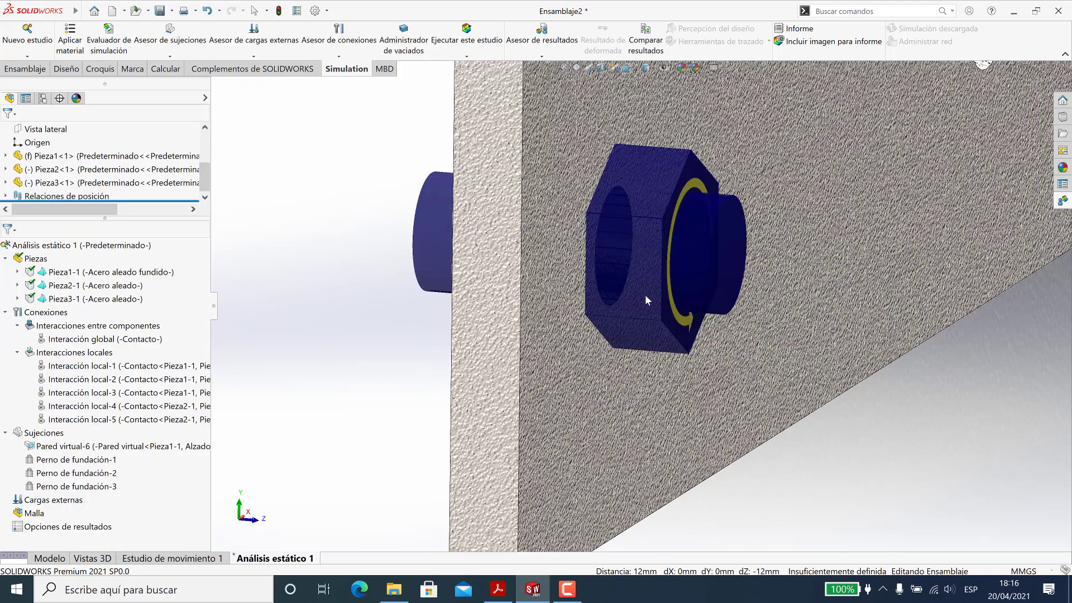
pyautogui.scroll(-3, 626, 334)
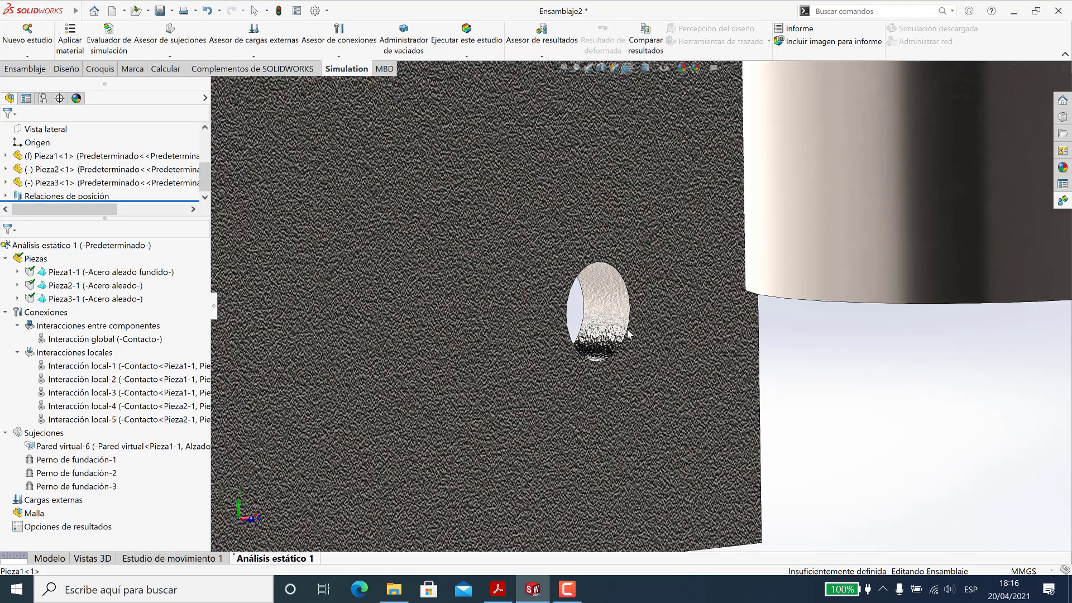
pyautogui.rightClick(44, 432)
pyautogui.click(162, 331)
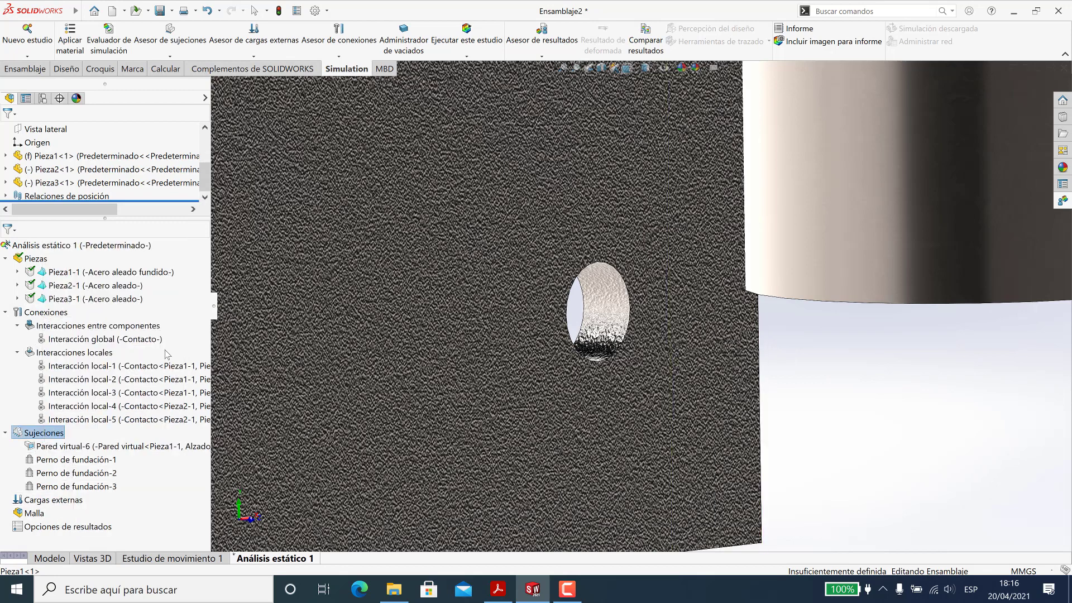
pyautogui.scroll(-3, 624, 334)
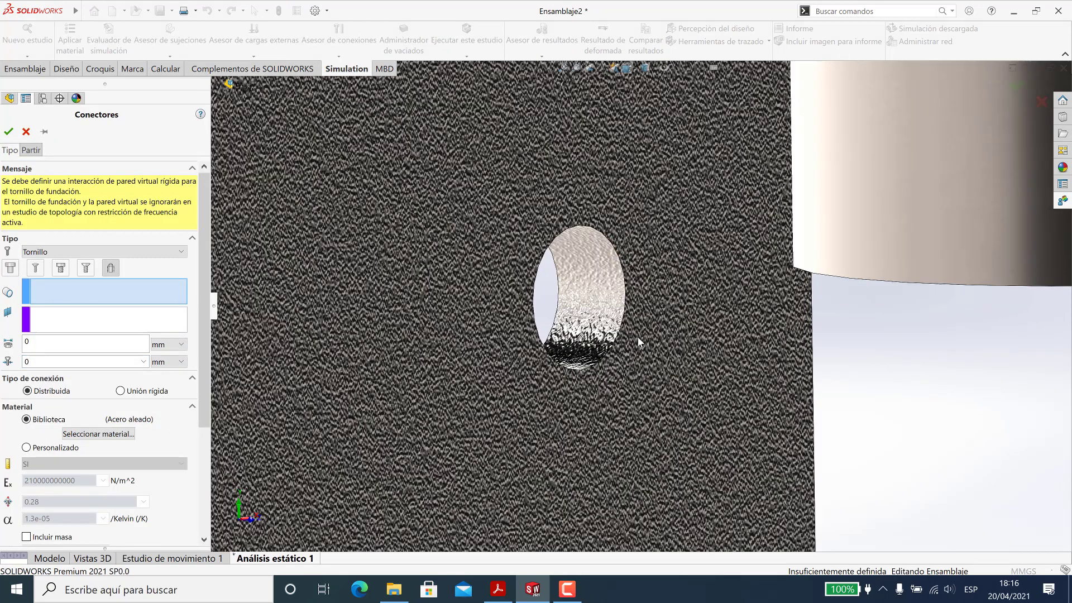
pyautogui.click(622, 334)
pyautogui.click(150, 318)
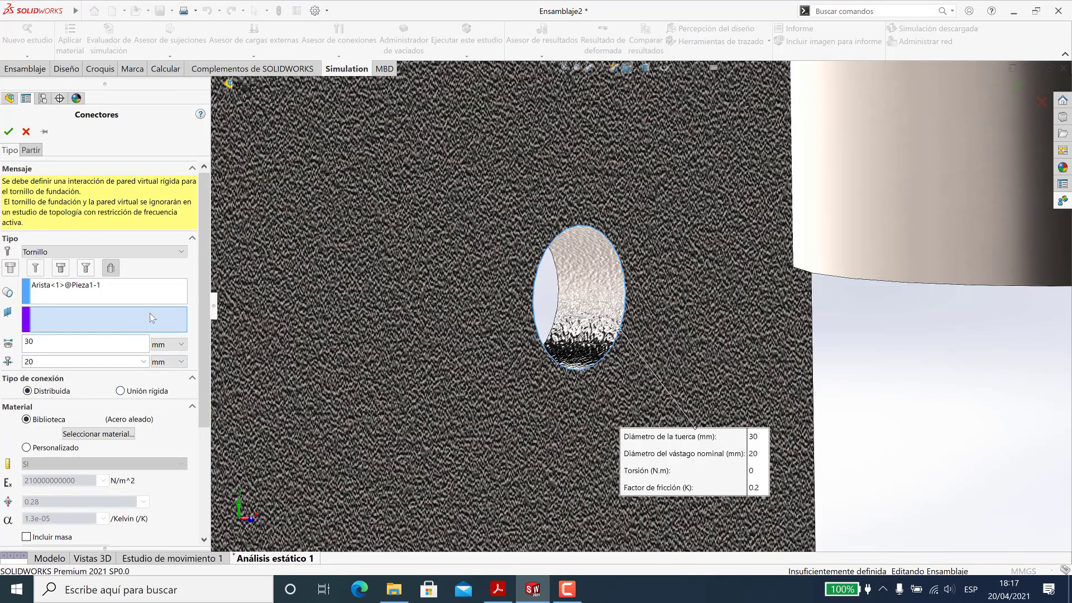
pyautogui.click(217, 86)
pyautogui.click(271, 286)
pyautogui.scroll(-1, 201, 293)
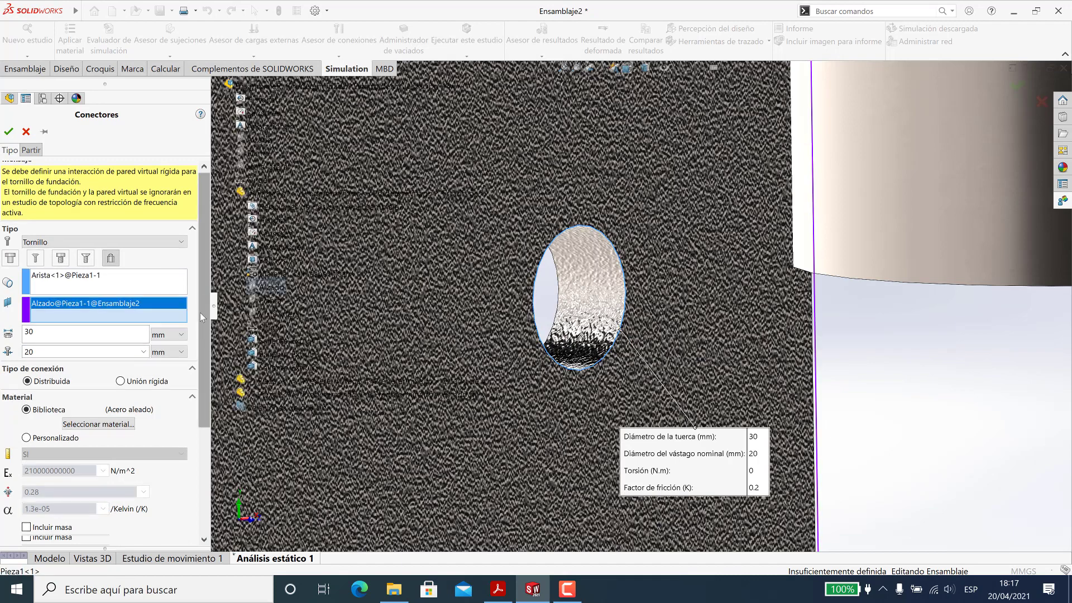
pyautogui.scroll(-3, 201, 293)
pyautogui.doubleClick(45, 485)
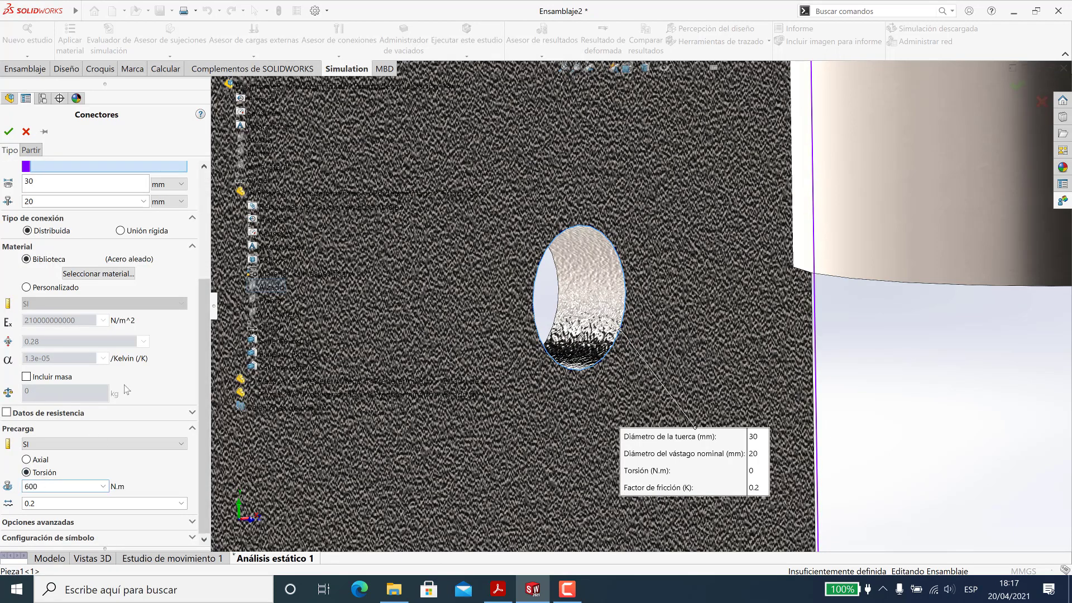
pyautogui.click(177, 376)
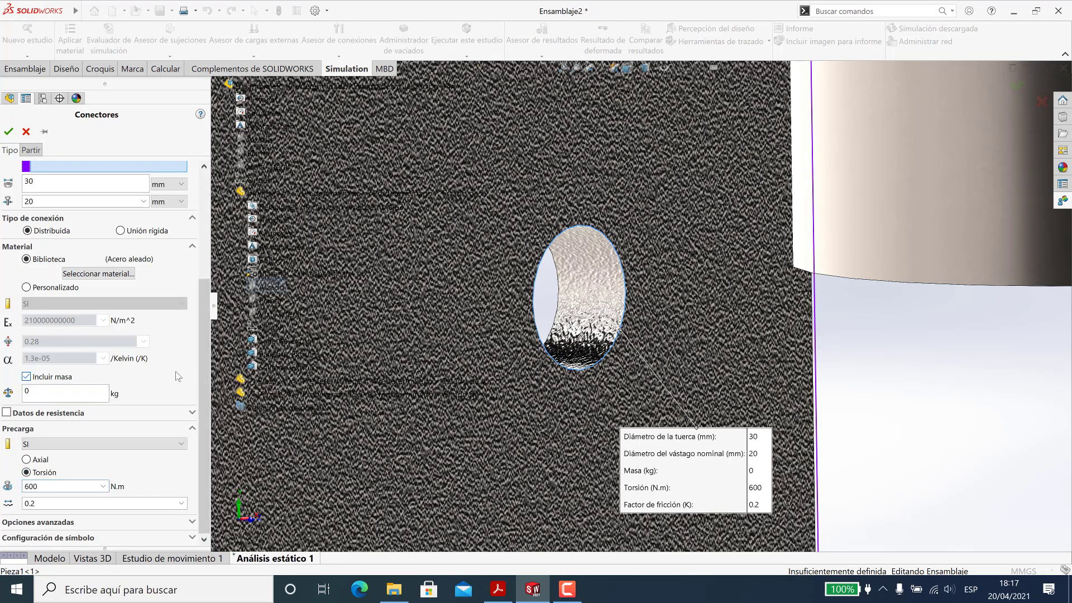
pyautogui.click(8, 132)
pyautogui.press('Return')
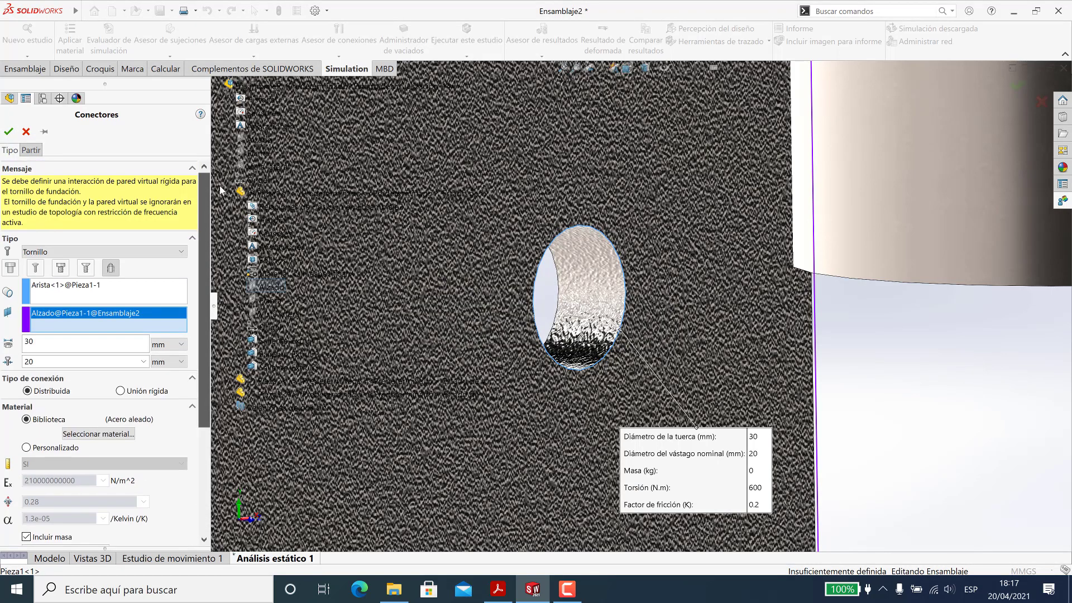
pyautogui.click(9, 132)
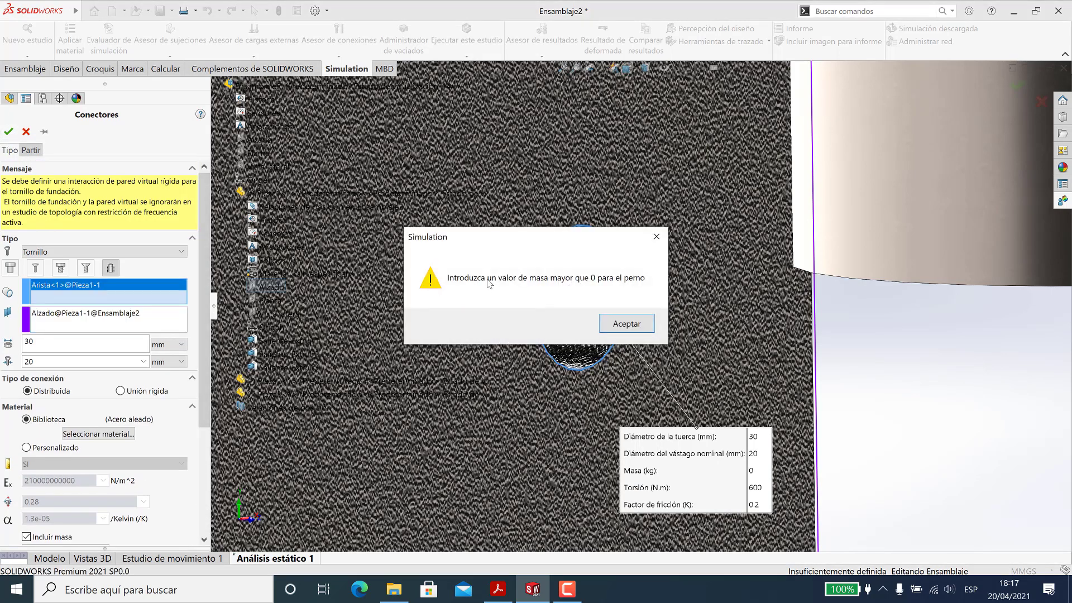
pyautogui.click(627, 326)
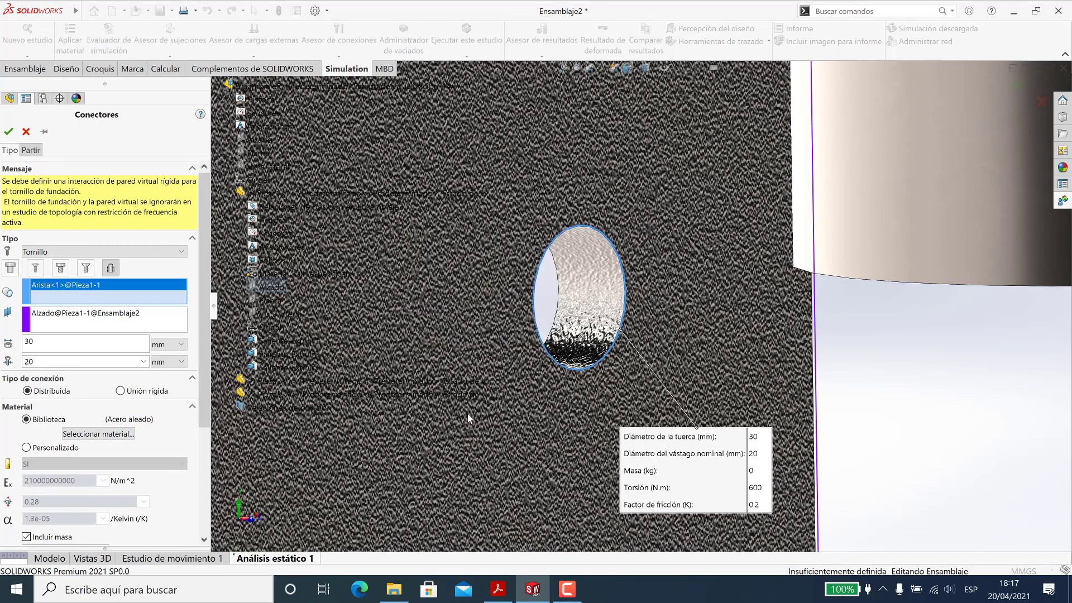
pyautogui.click(26, 133)
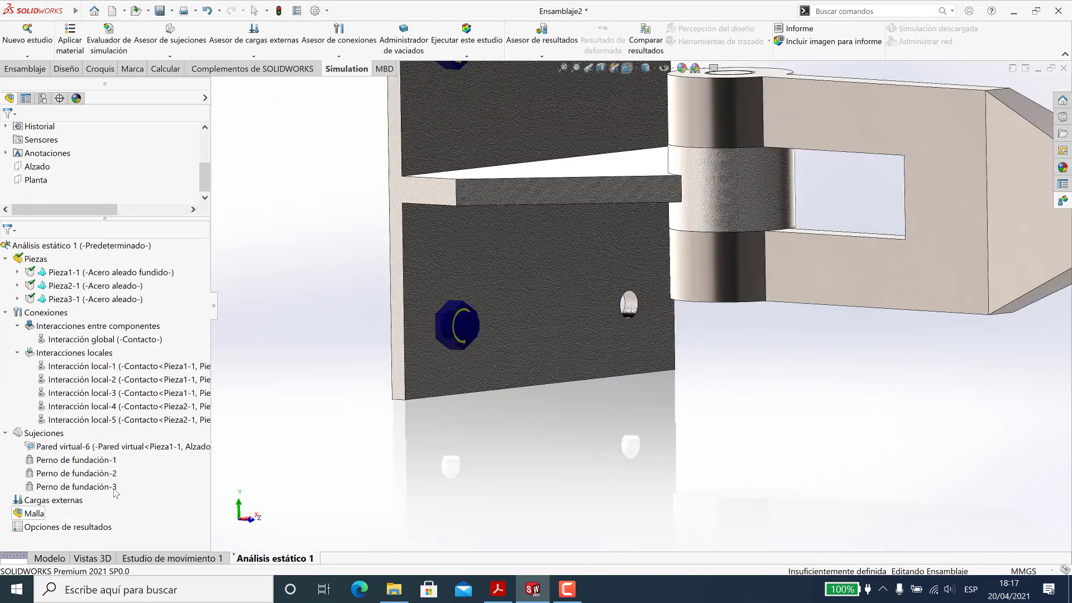
# - Open the definition of the foundation bolt in the lower-left hole and check its settings
pyautogui.rightClick(51, 435)
pyautogui.rightClick(61, 490)
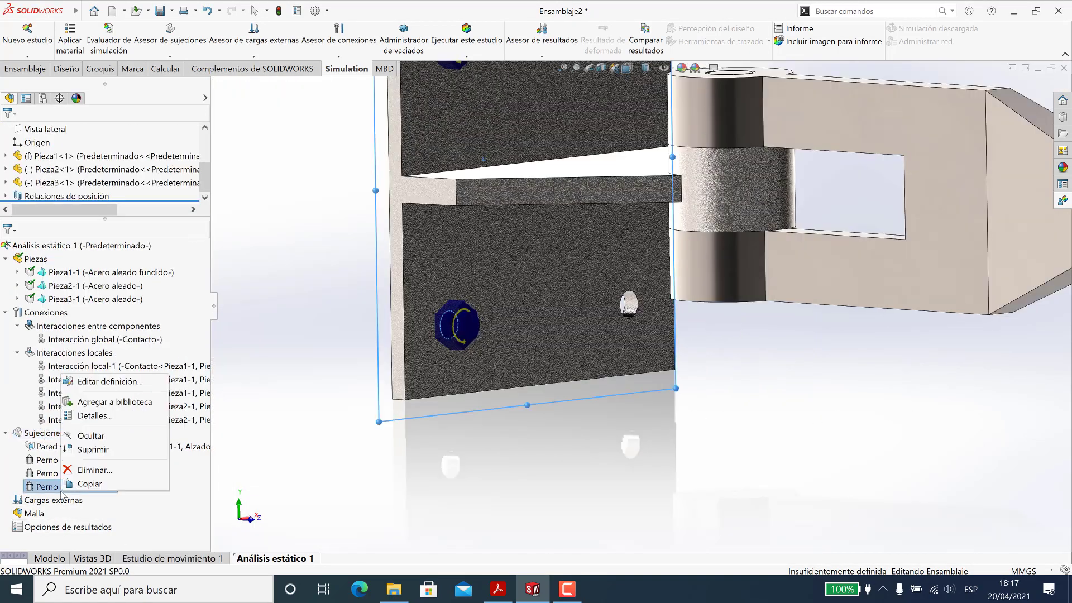
pyautogui.click(93, 383)
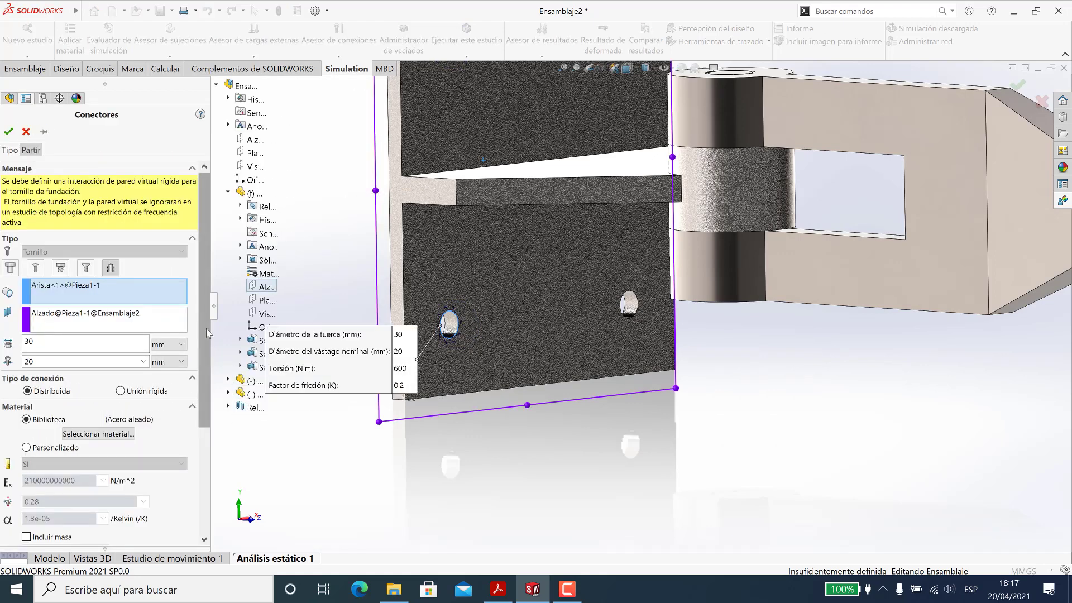
pyautogui.click(9, 131)
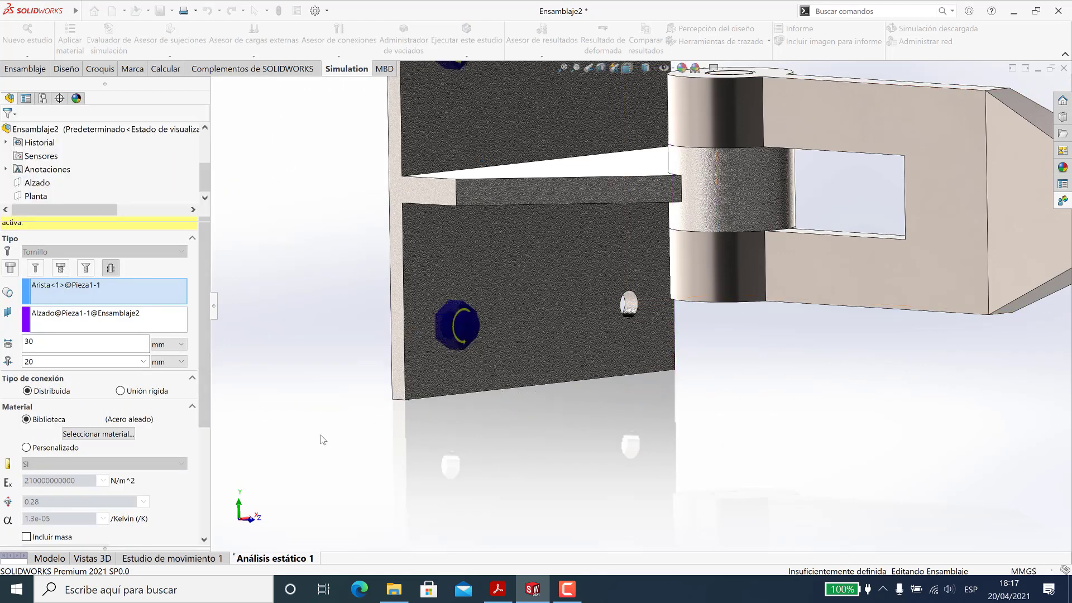
# - Create a torque-preloaded foundation bolt in the plate's lower-right hole with Pieza1's Alzado plane as the target plane
pyautogui.rightClick(46, 435)
pyautogui.click(93, 329)
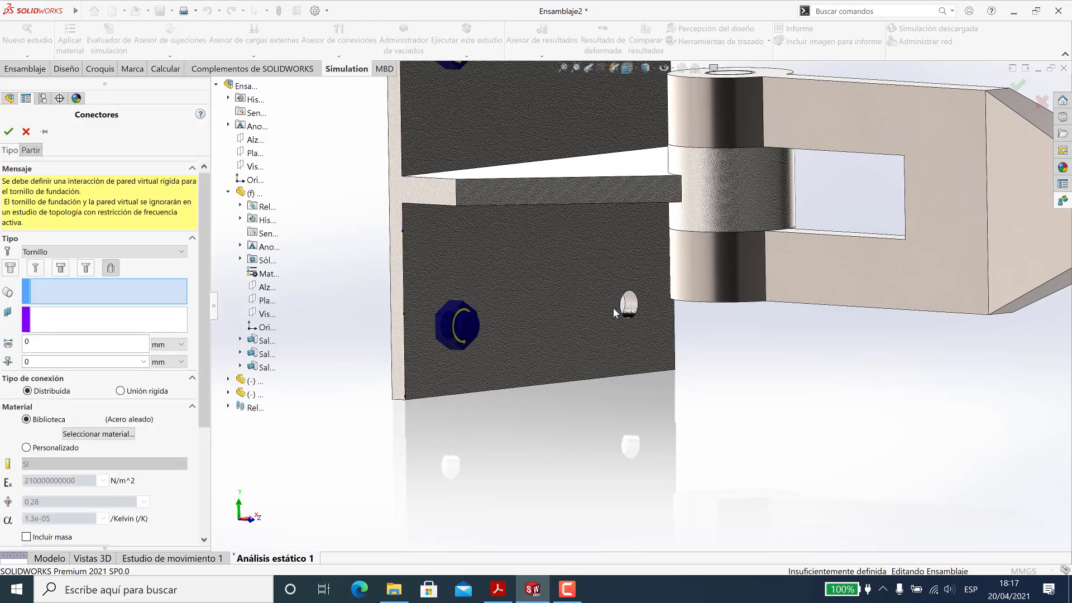
pyautogui.click(636, 319)
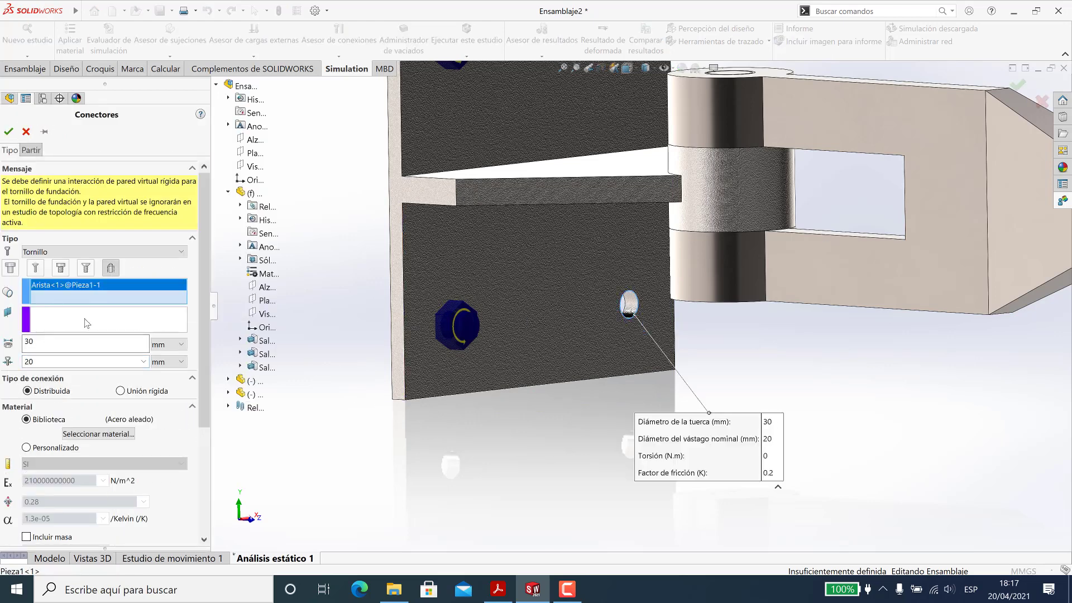
pyautogui.click(270, 287)
pyautogui.scroll(-5, 170, 434)
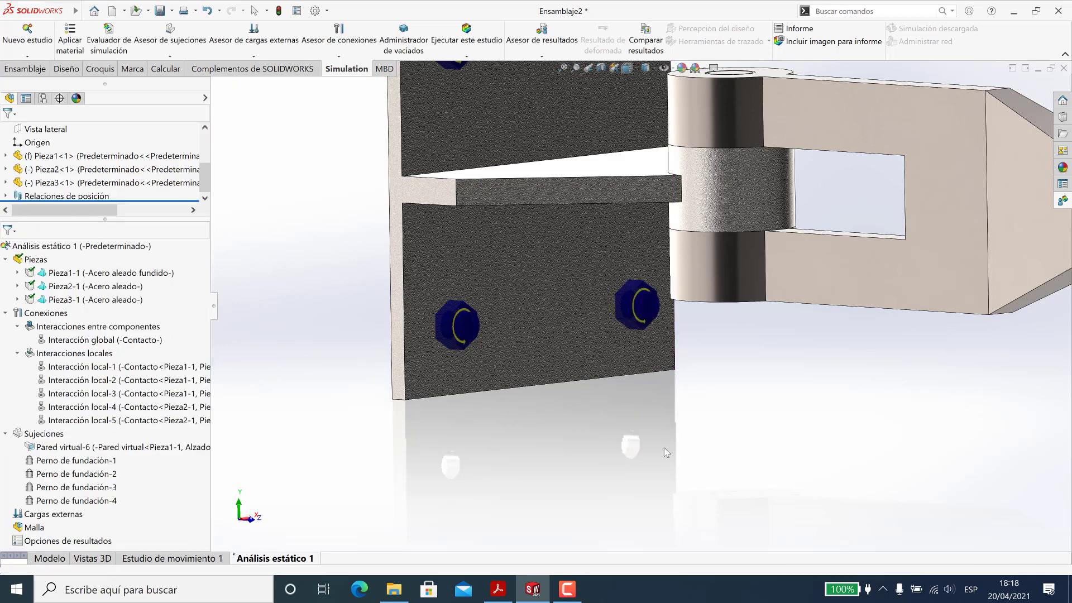
# - Start a vertical force load on the top face of the projecting tab at Pieza2's free end
pyautogui.scroll(6, 648, 311)
pyautogui.moveTo(702, 340); pyautogui.dragTo(584, 386, button='middle')
pyautogui.scroll(-3, 806, 309)
pyautogui.scroll(-1, 805, 307)
pyautogui.moveTo(743, 335)
pyautogui.mouseDown(button='middle')
pyautogui.moveTo(701, 318)
pyautogui.moveTo(723, 337)
pyautogui.mouseUp(button='middle')
pyautogui.scroll(2, 728, 350)
pyautogui.rightClick(51, 513)
pyautogui.click(69, 256)
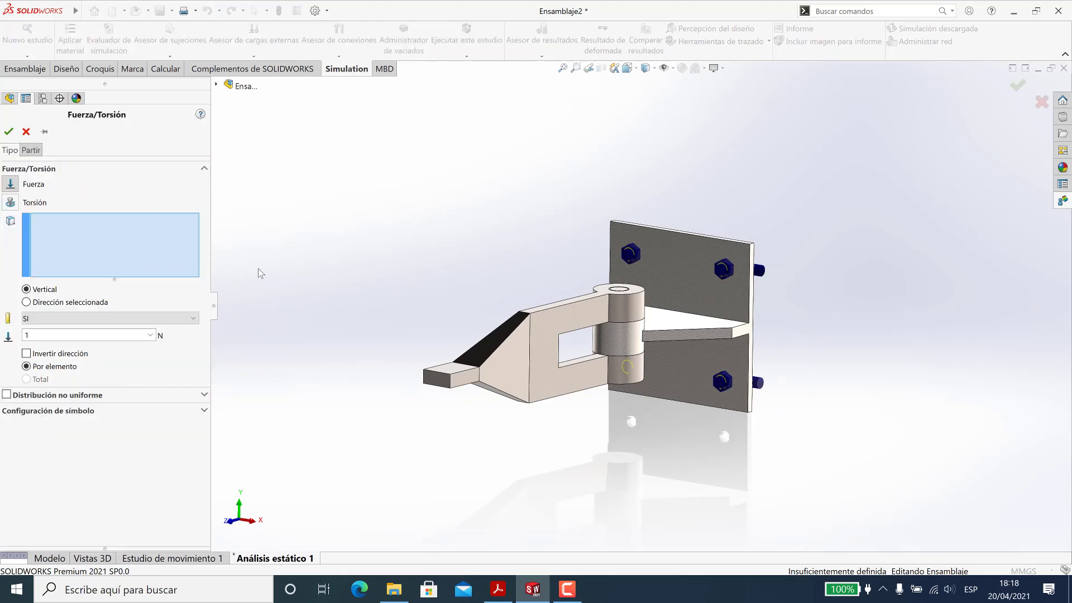
pyautogui.scroll(-2, 468, 370)
pyautogui.click(463, 364)
# - Set the force to 100 kgf in Metric (G) units and create the load
pyautogui.click(86, 318)
pyautogui.click(76, 335)
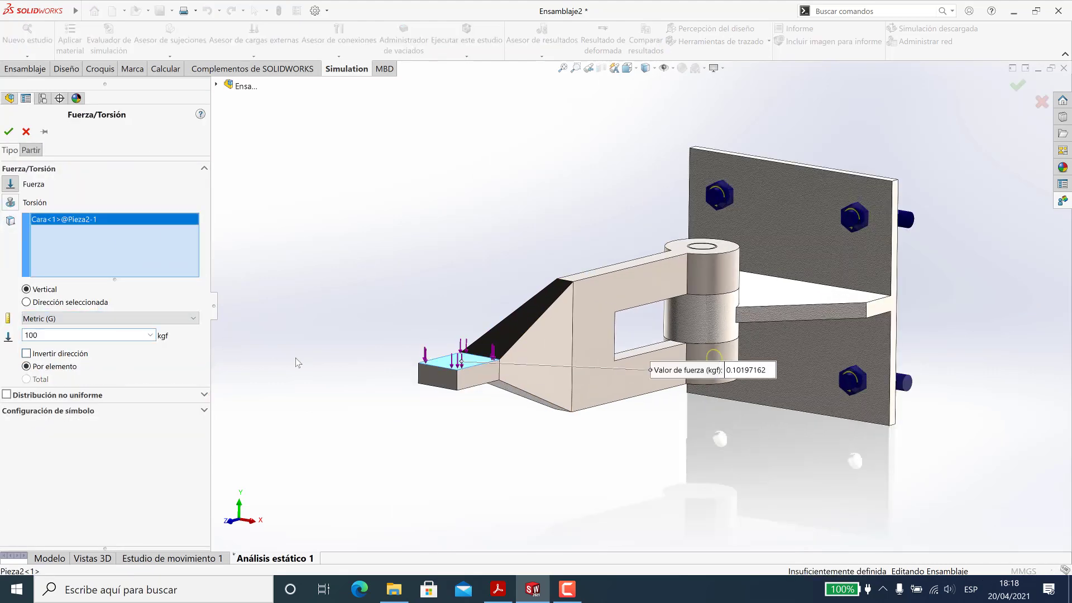
pyautogui.click(8, 132)
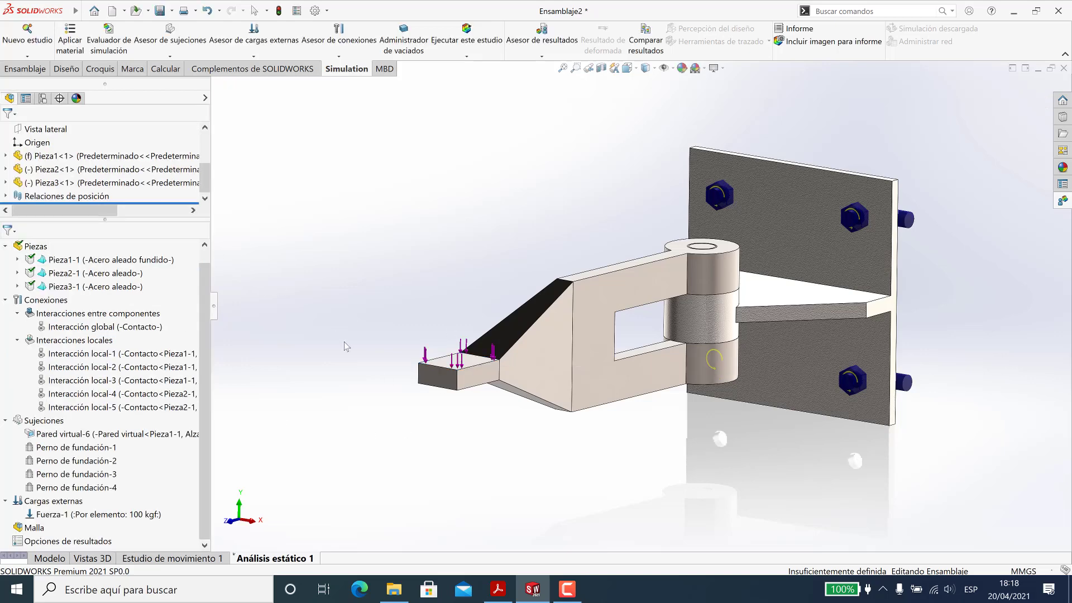
# - Create a curvature-based mesh of the whole hinge assembly at the default mesh density
pyautogui.rightClick(30, 527)
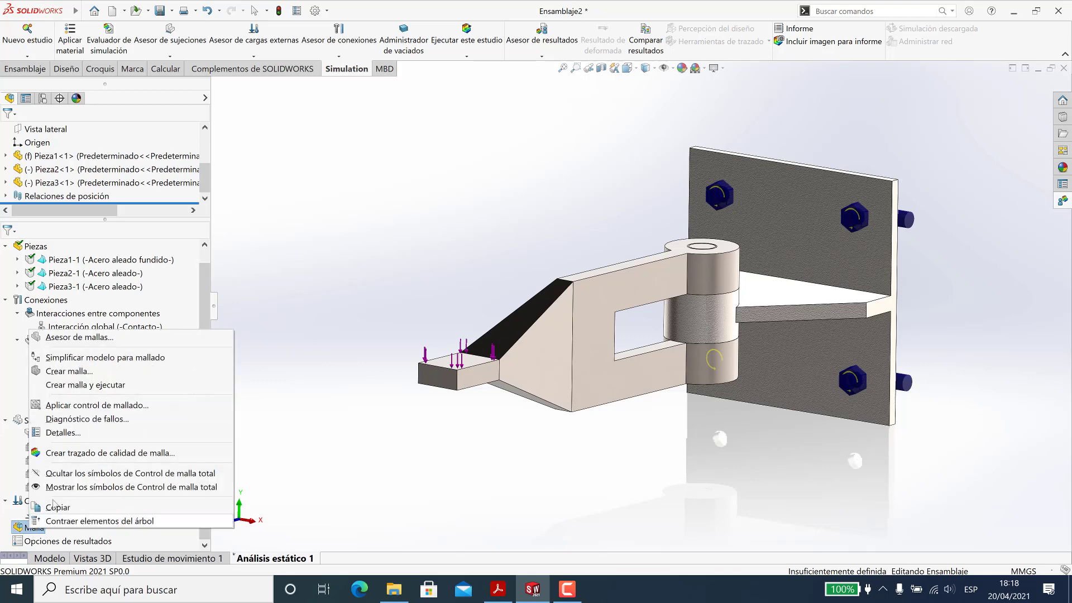
pyautogui.click(77, 339)
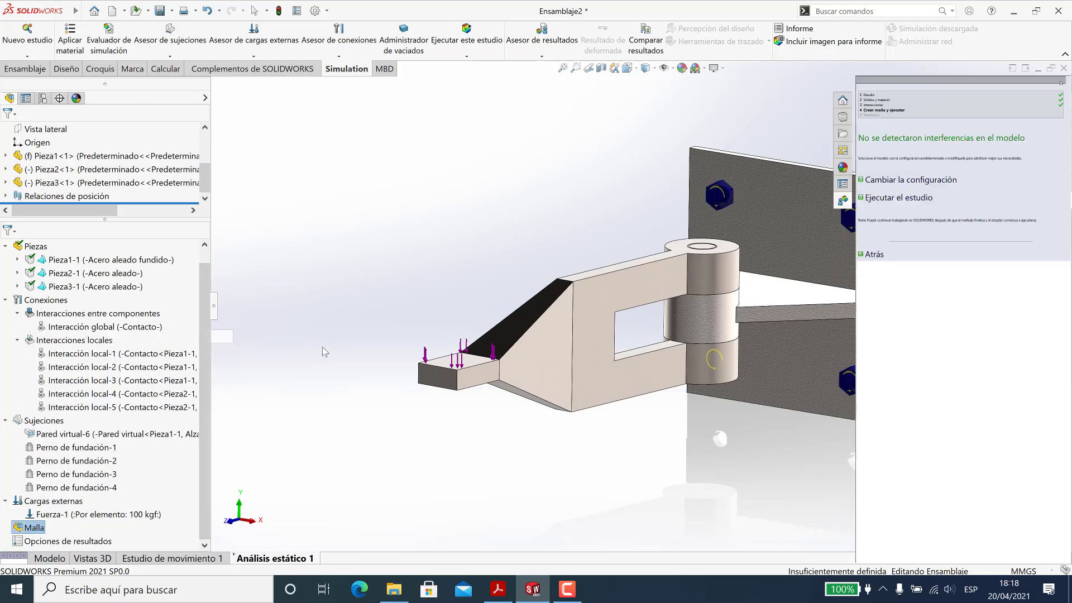
pyautogui.click(461, 56)
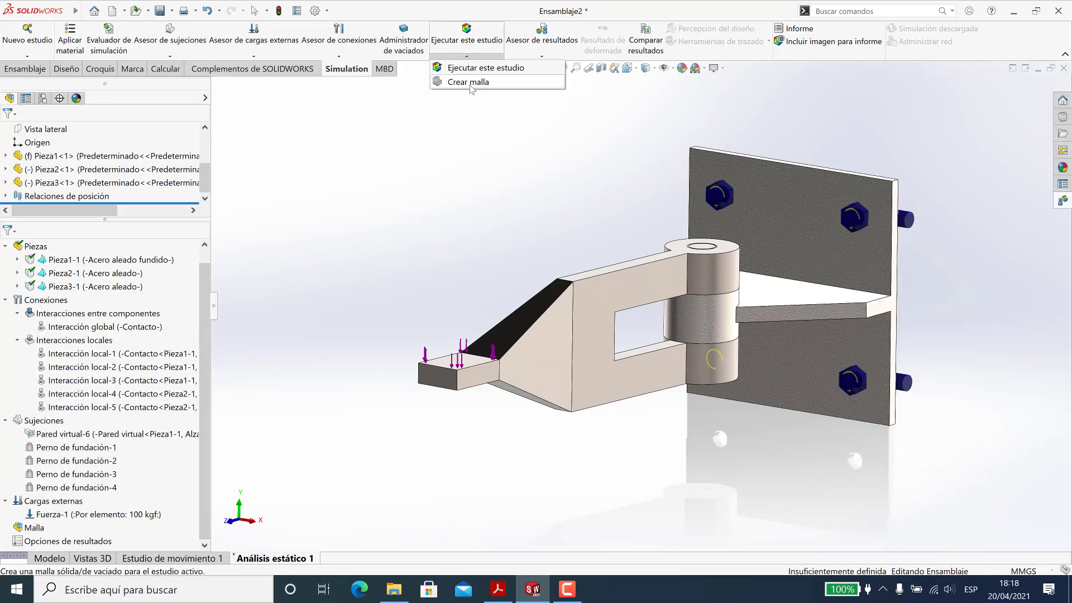
pyautogui.click(474, 79)
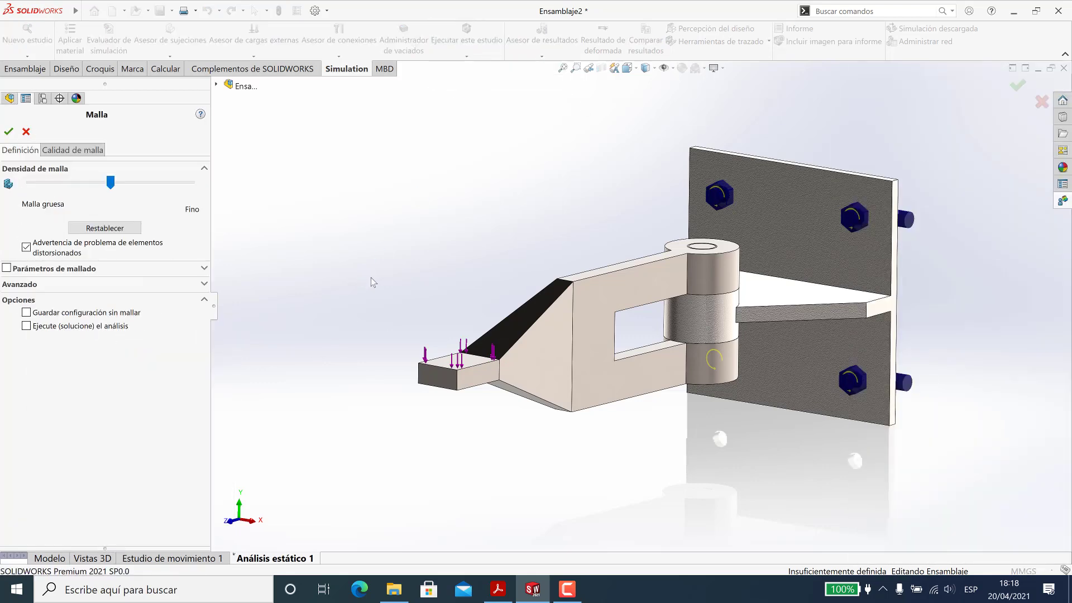
pyautogui.click(207, 272)
pyautogui.click(78, 294)
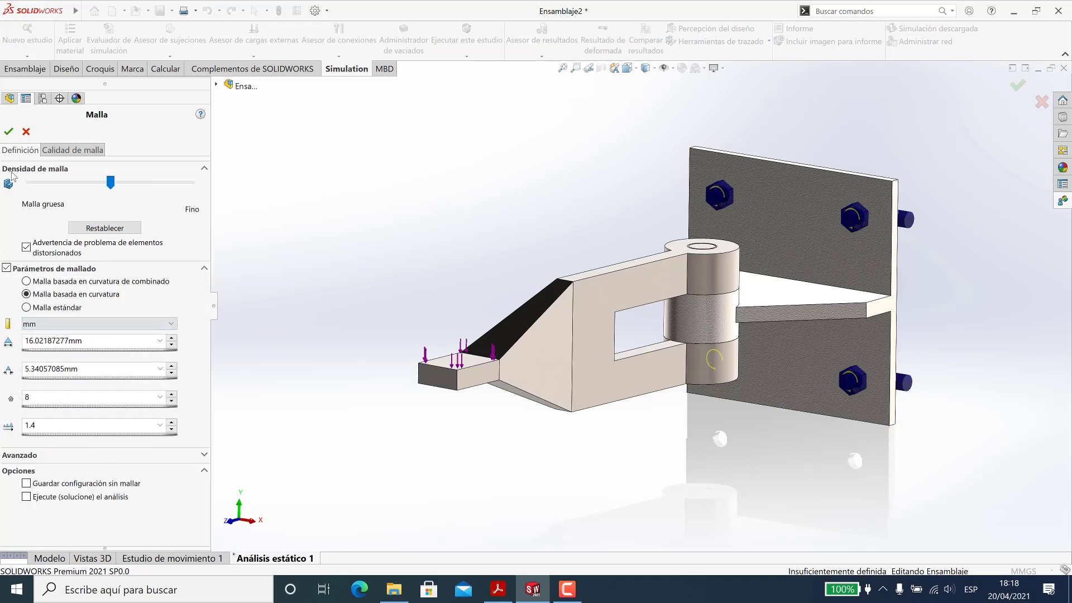
pyautogui.click(203, 455)
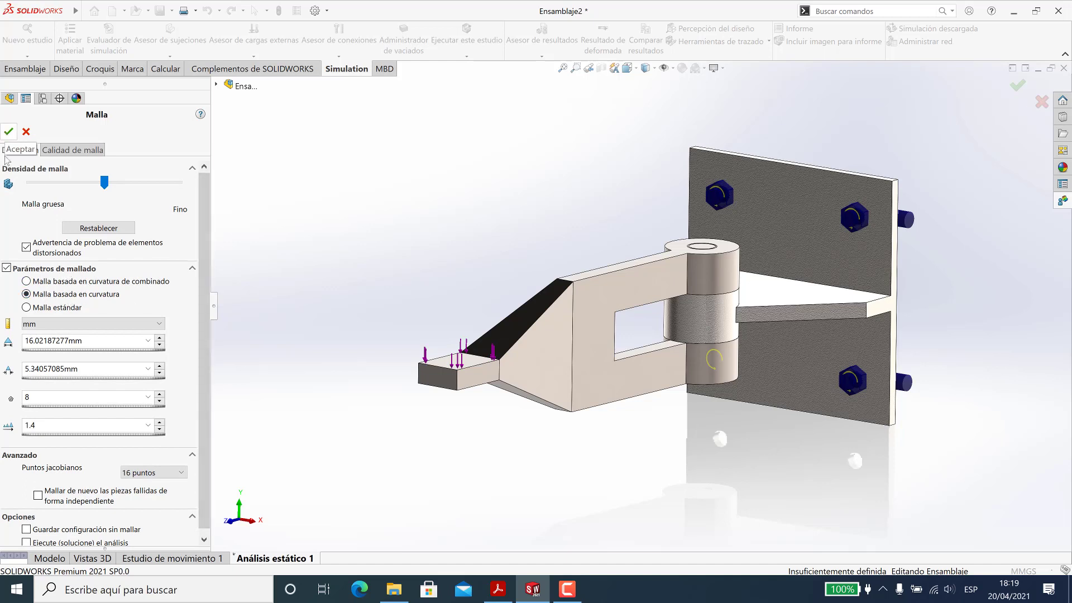
pyautogui.click(39, 284)
pyautogui.click(9, 132)
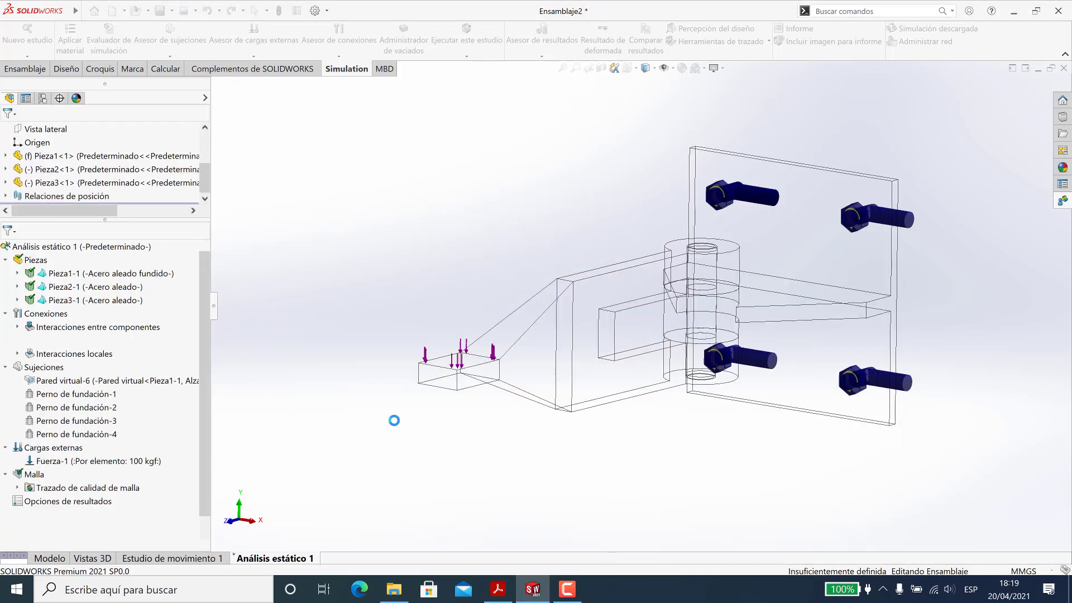
# - Inspect the mesh on the hinge arm, the bolted plate and its rib, and around the pin's top end
pyautogui.scroll(3, 709, 442)
pyautogui.scroll(-3, 752, 343)
pyautogui.moveTo(752, 343); pyautogui.dragTo(773, 383, button='middle')
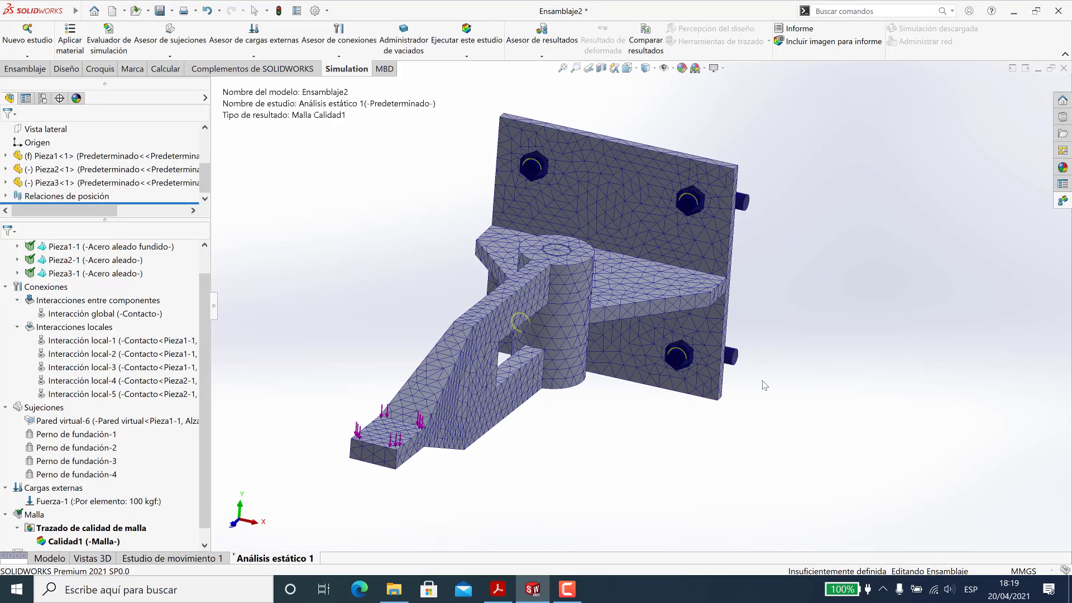
pyautogui.scroll(3, 771, 379)
pyautogui.scroll(-1, 202, 519)
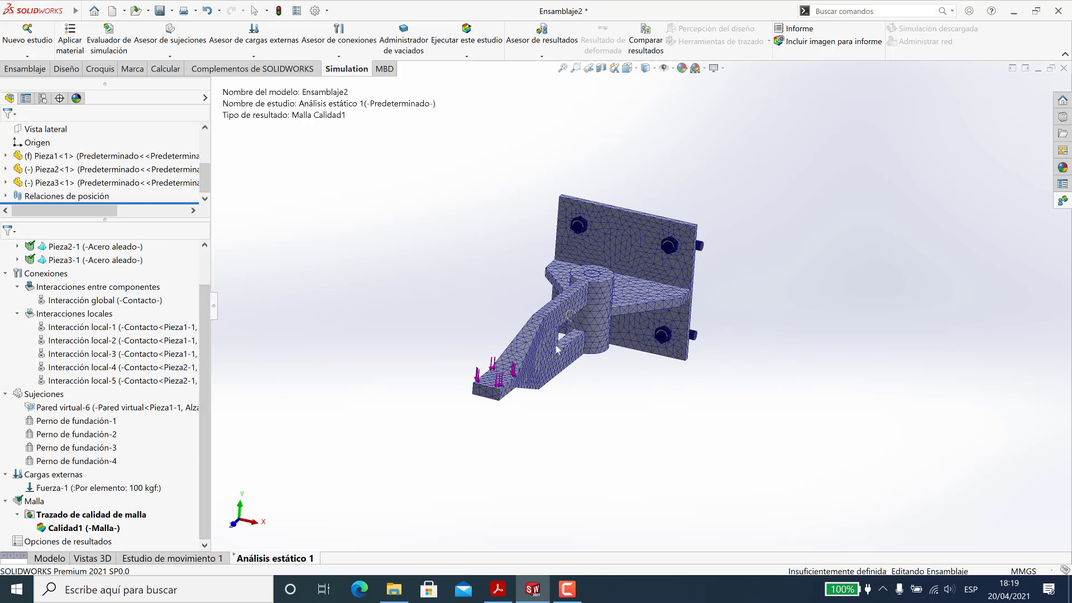
pyautogui.scroll(-3, 509, 393)
pyautogui.moveTo(508, 394); pyautogui.dragTo(600, 280, button='middle')
pyautogui.scroll(-5, 601, 280)
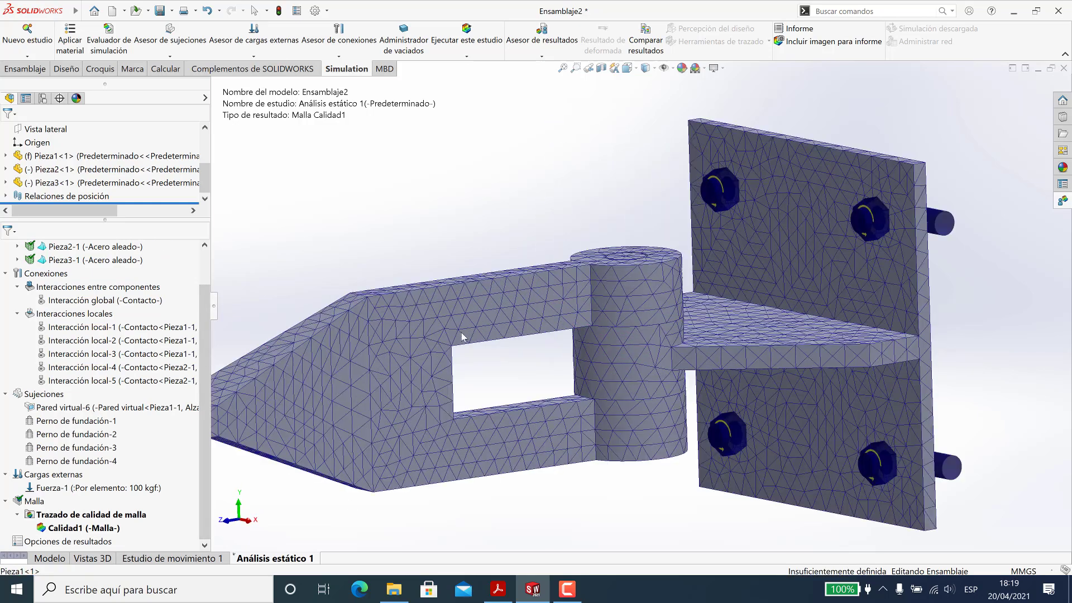
pyautogui.scroll(3, 462, 337)
pyautogui.scroll(-4, 644, 310)
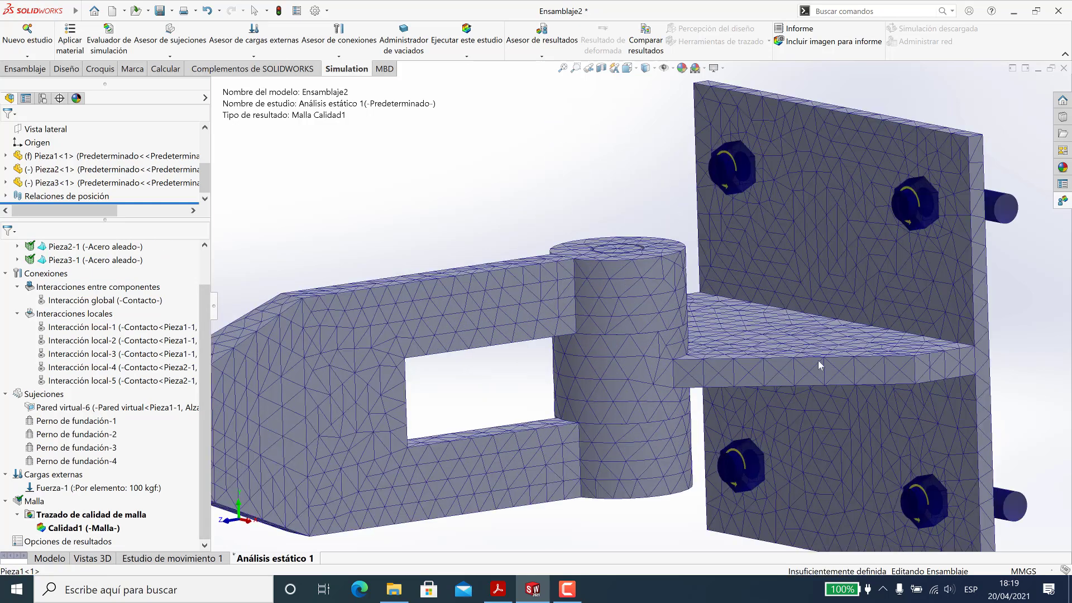
pyautogui.scroll(-5, 638, 247)
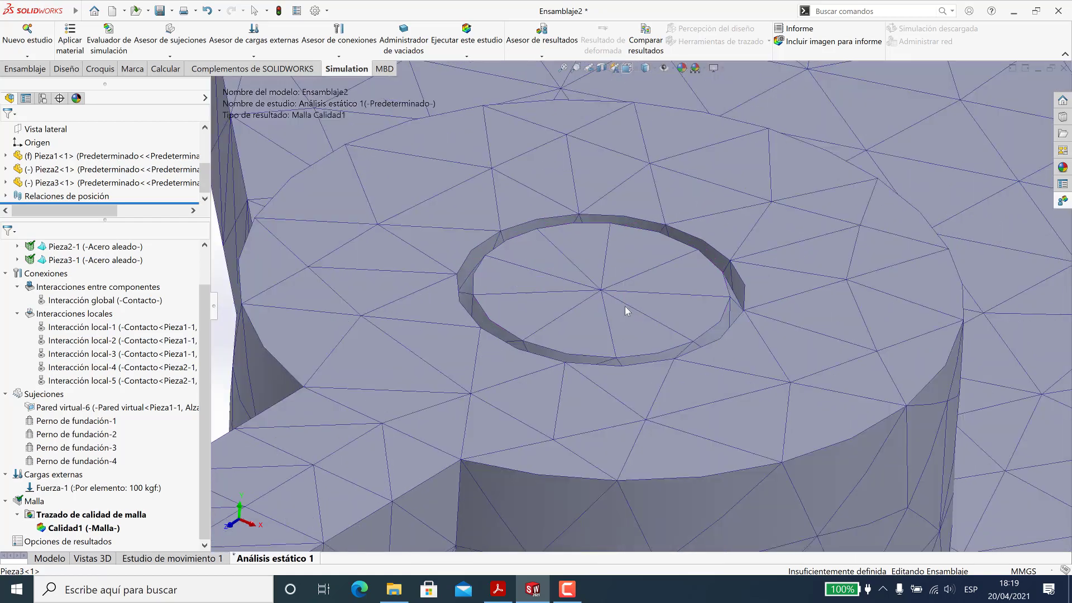
pyautogui.scroll(8, 624, 306)
pyautogui.moveTo(639, 387); pyautogui.dragTo(607, 344, button='middle')
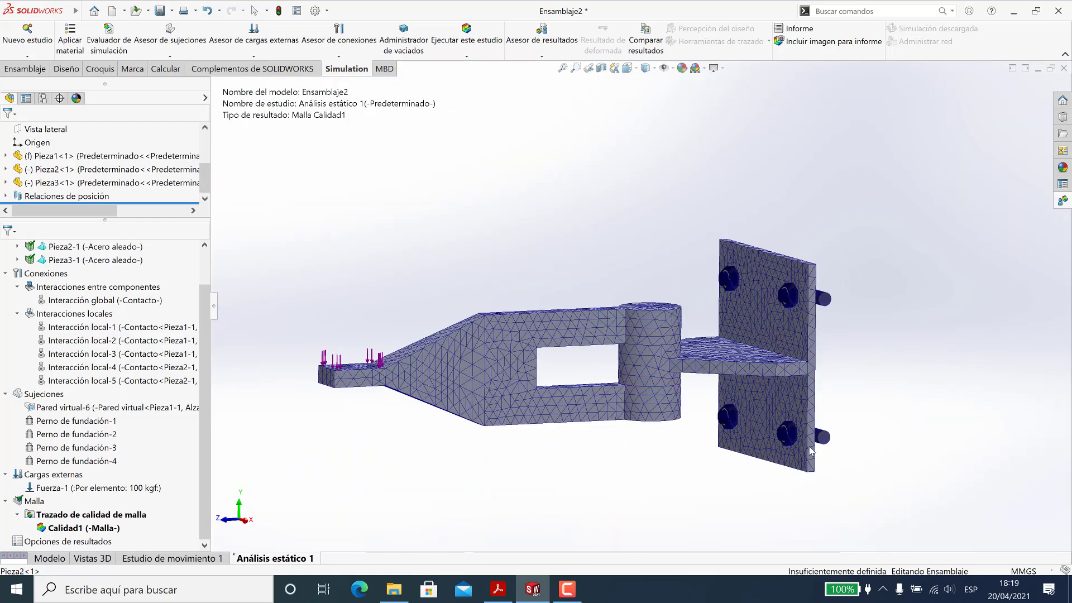
# - In the static study's properties, switch the solver selection to manual and choose Direct Sparse
pyautogui.click(467, 56)
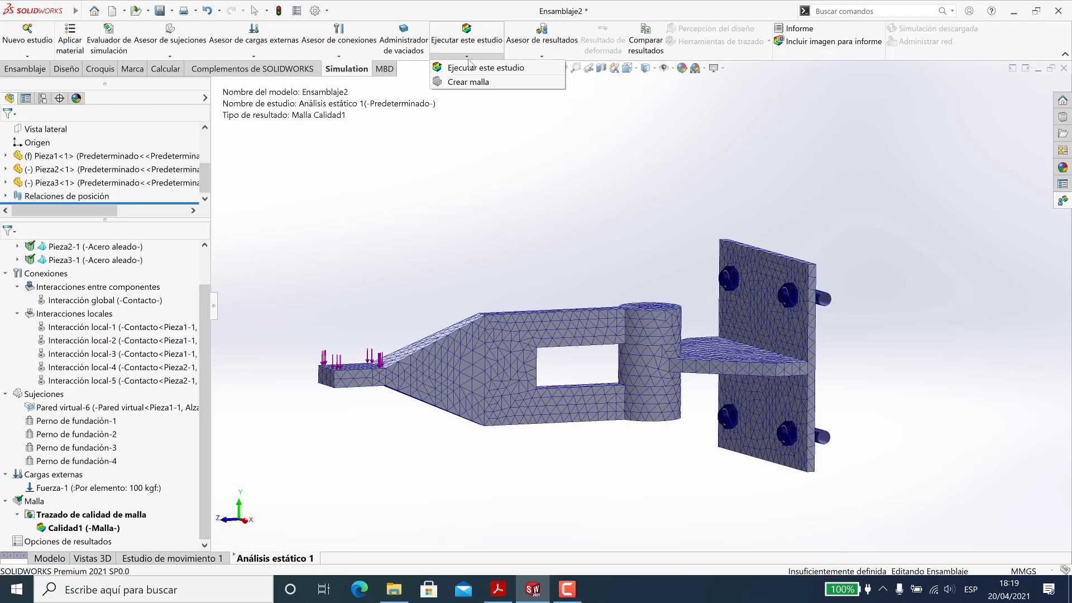
pyautogui.scroll(1, 123, 336)
pyautogui.rightClick(45, 249)
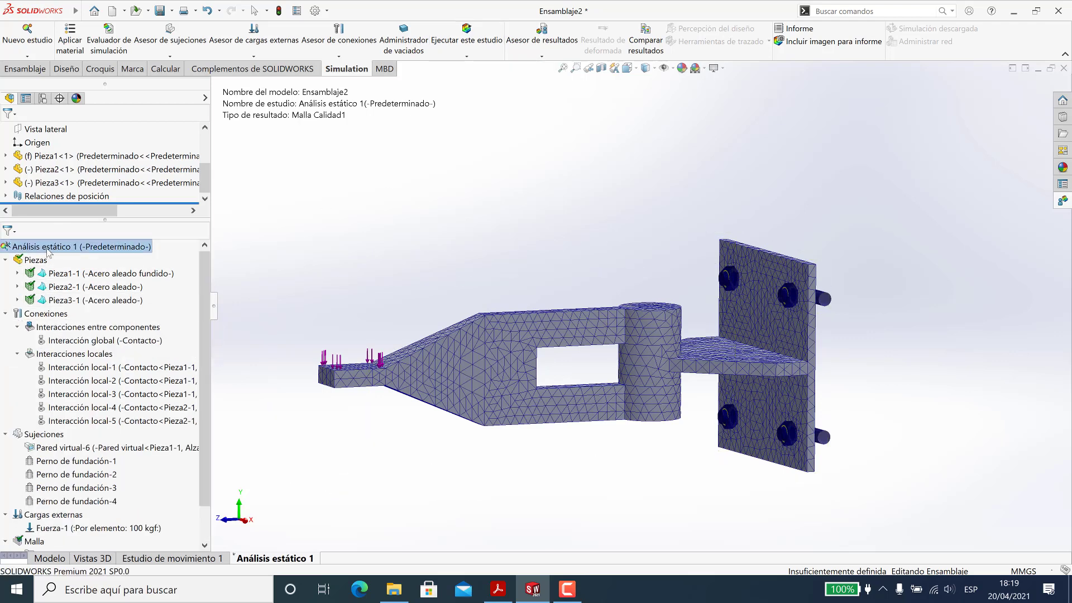
pyautogui.rightClick(46, 253)
pyautogui.click(56, 376)
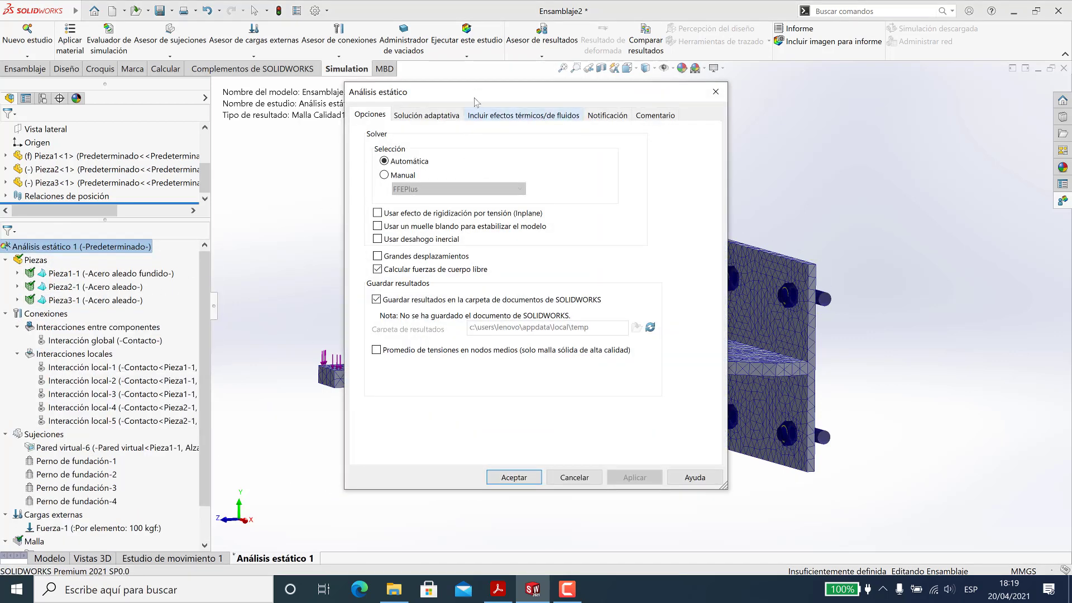
pyautogui.moveTo(474, 109); pyautogui.dragTo(399, 113)
pyautogui.click(316, 183)
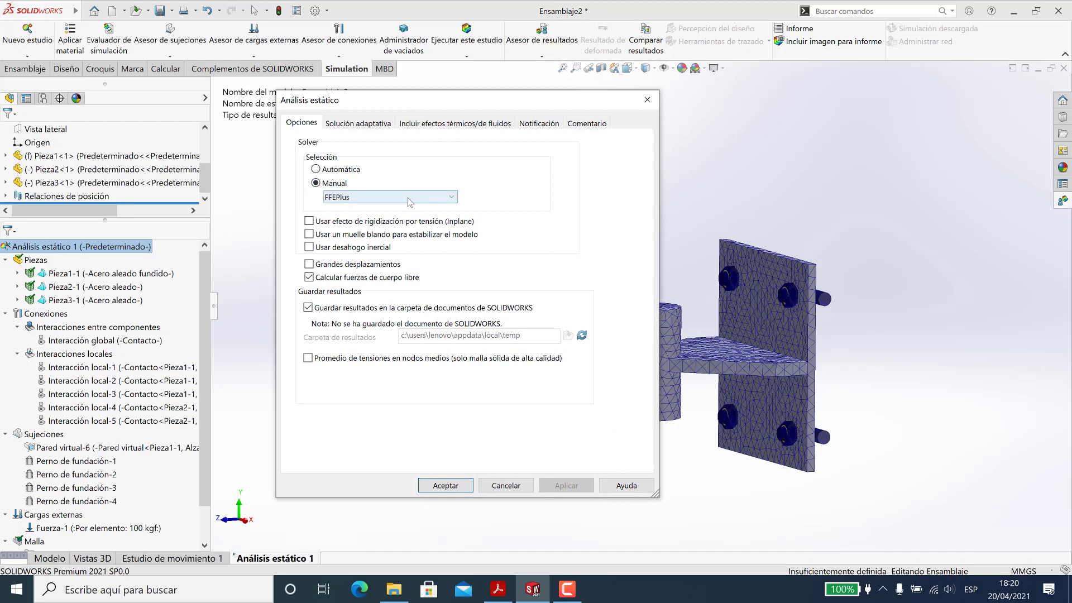
pyautogui.click(413, 200)
pyautogui.moveTo(425, 272)
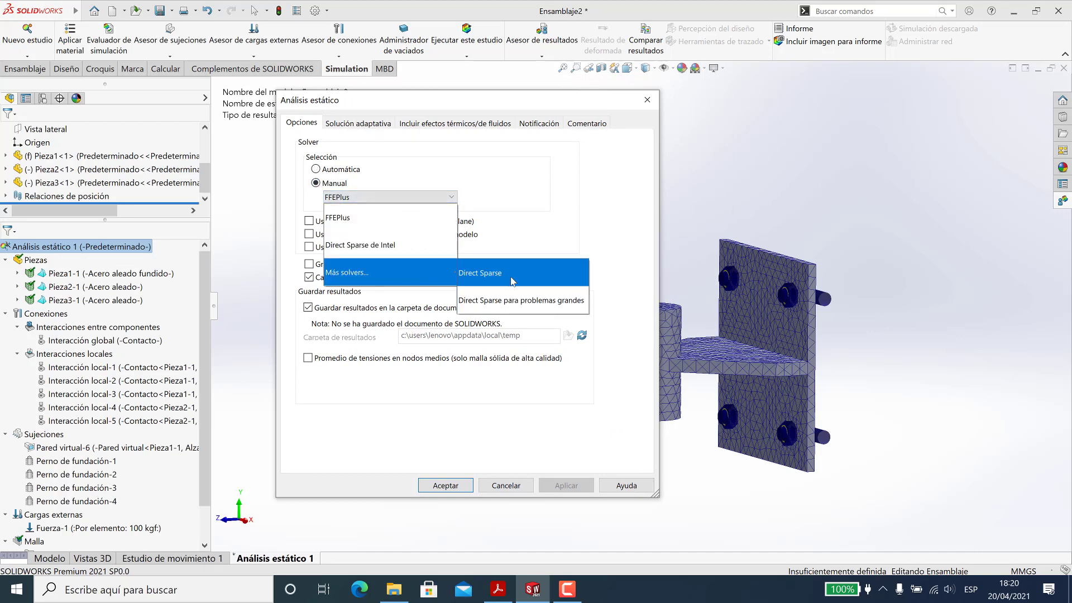
pyautogui.click(510, 276)
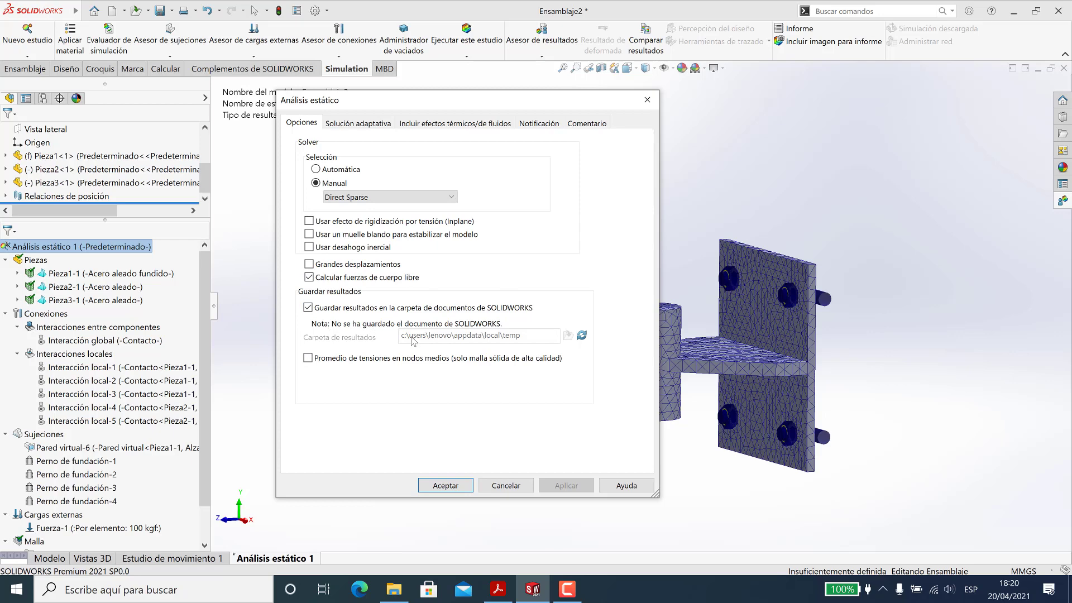
# - Check the adaptive solution options and accept the study properties
pyautogui.click(369, 124)
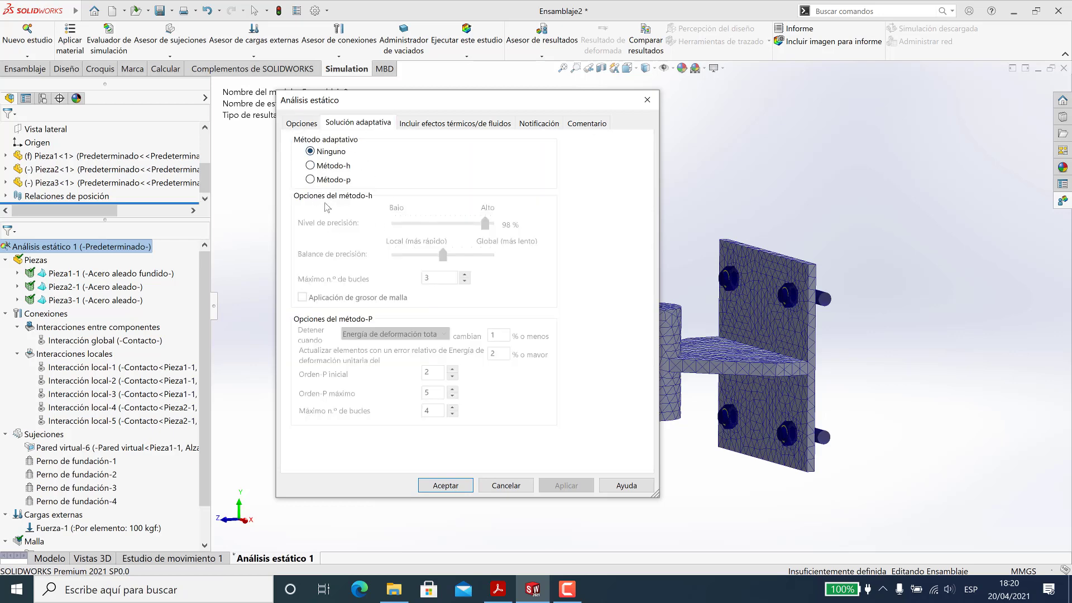
pyautogui.click(306, 125)
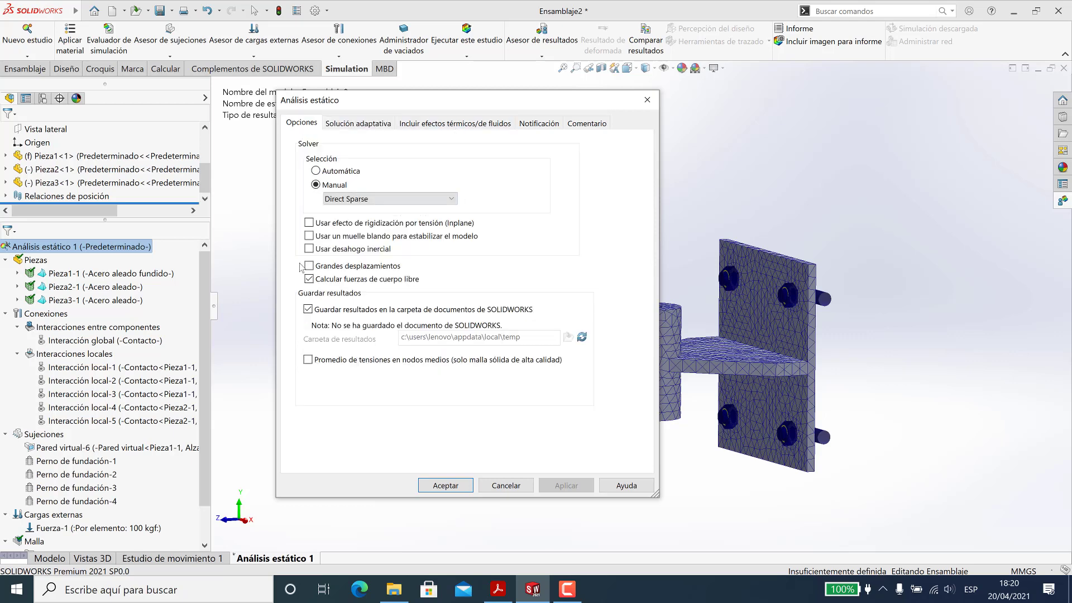
pyautogui.click(443, 485)
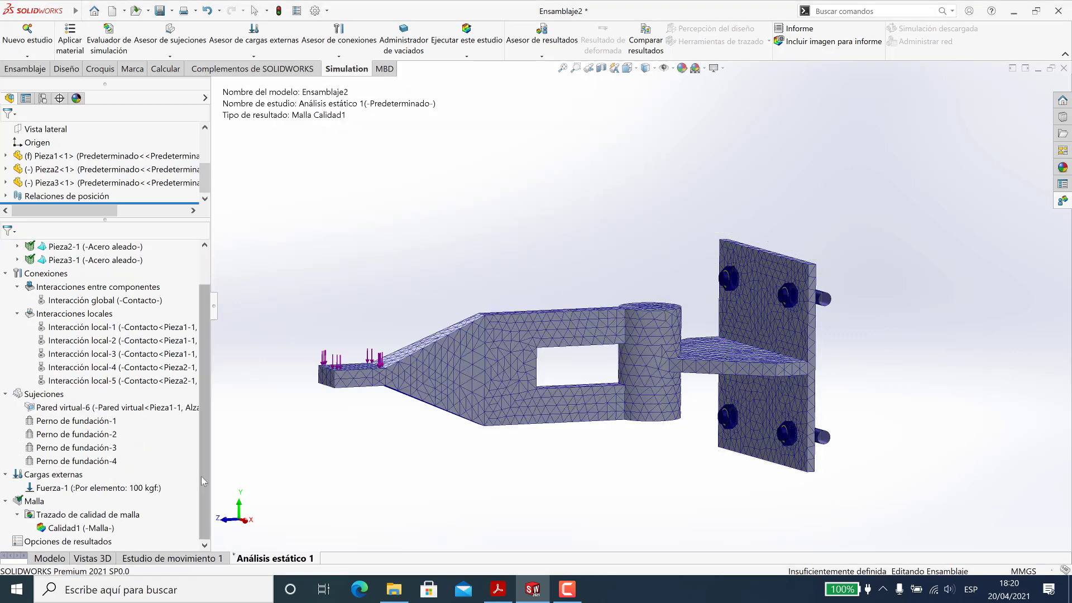
# - Run the static study with the solver details expanded and show the von Mises stress plot
pyautogui.click(468, 33)
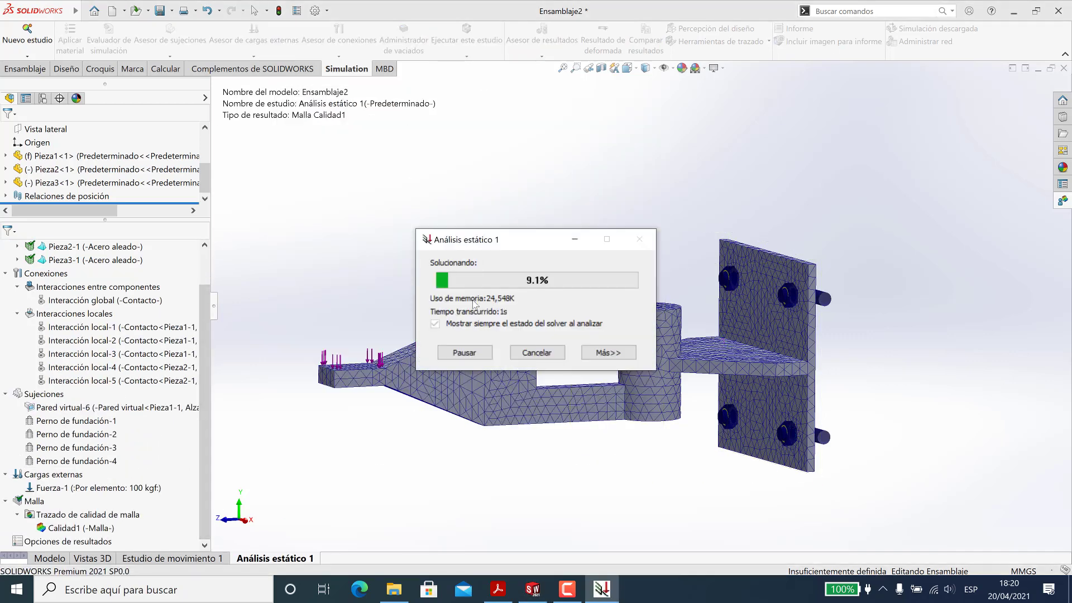
pyautogui.click(608, 352)
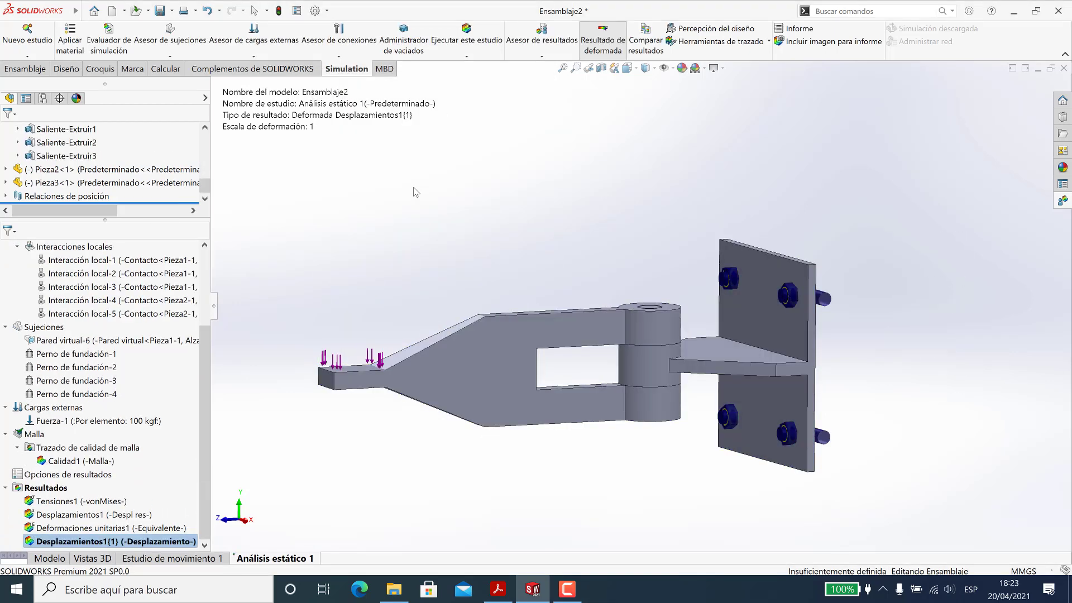
pyautogui.click(70, 502)
pyautogui.rightClick(71, 507)
pyautogui.click(101, 414)
# - Play the animation of the von Mises stress plot at true deformation scale and close it
pyautogui.rightClick(953, 271)
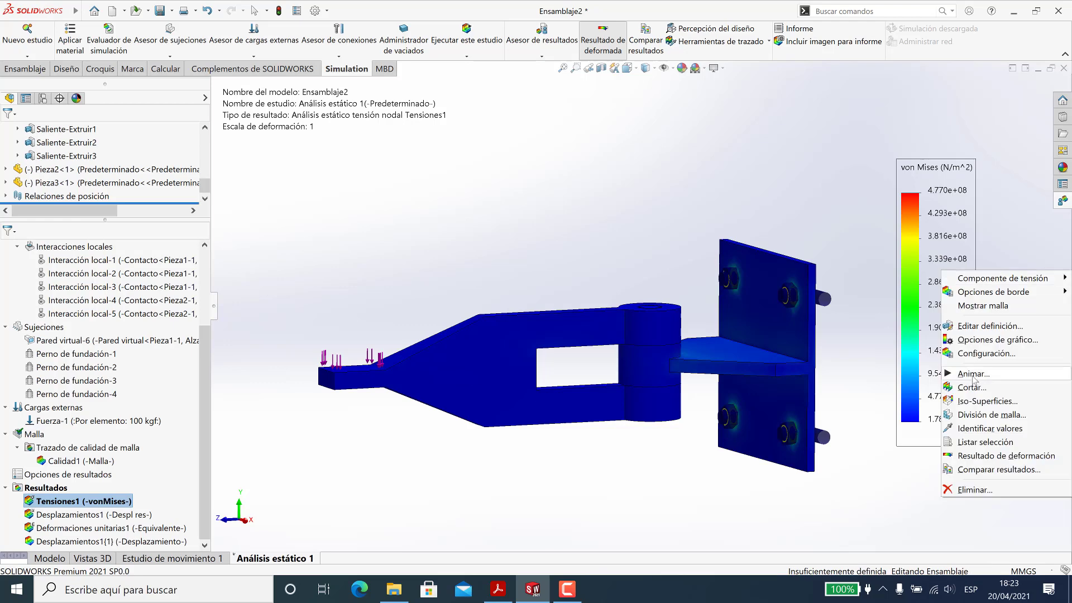
pyautogui.click(973, 375)
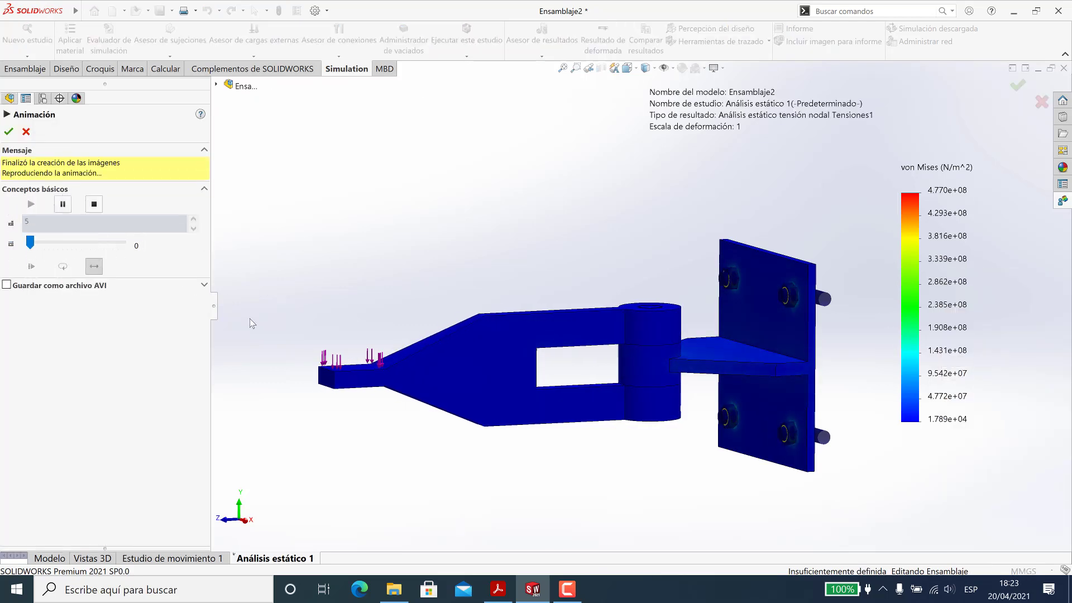
pyautogui.click(8, 131)
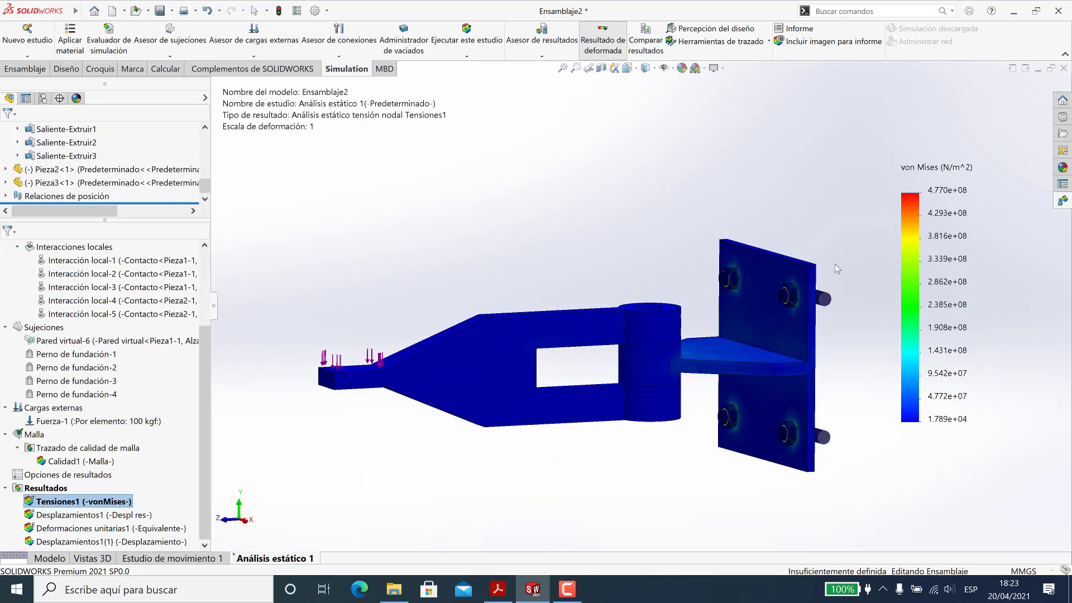
# - Edit the von Mises stress plot's definition to use the automatic deformation scale
pyautogui.rightClick(931, 309)
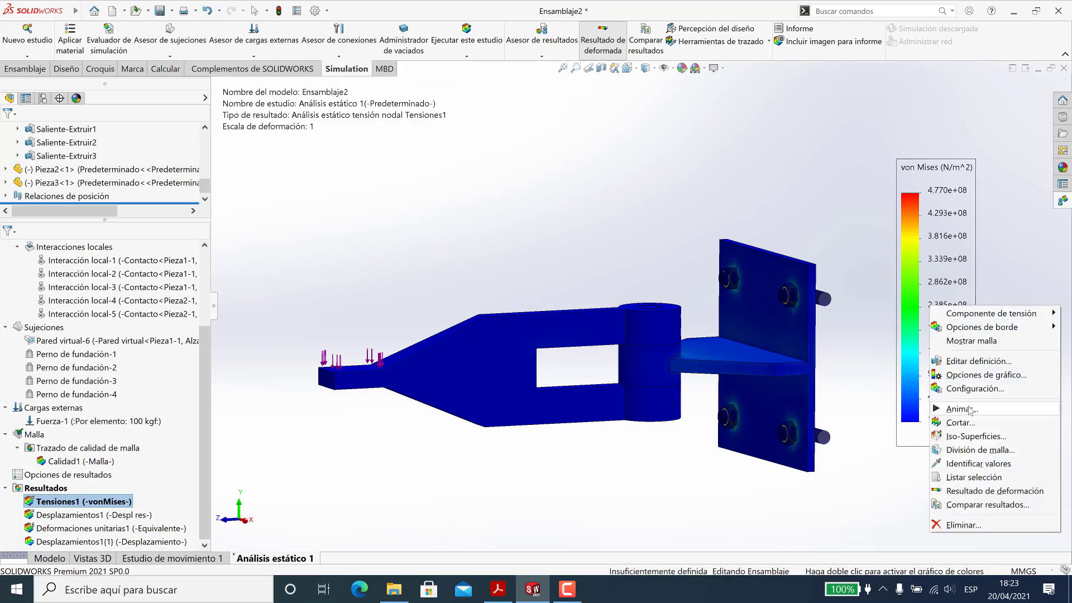
pyautogui.click(961, 362)
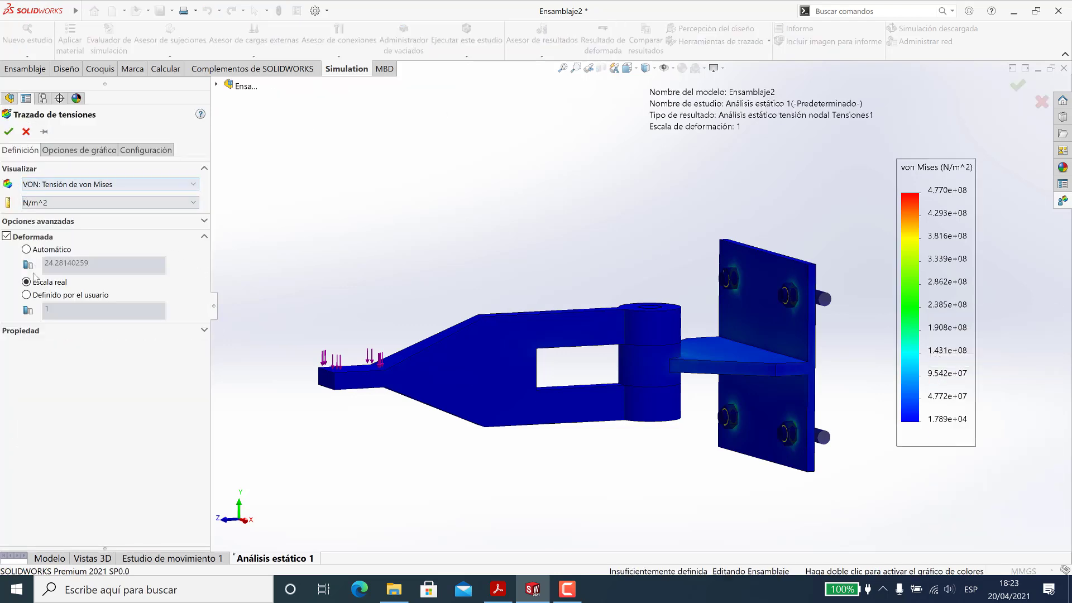
pyautogui.click(26, 250)
pyautogui.click(8, 131)
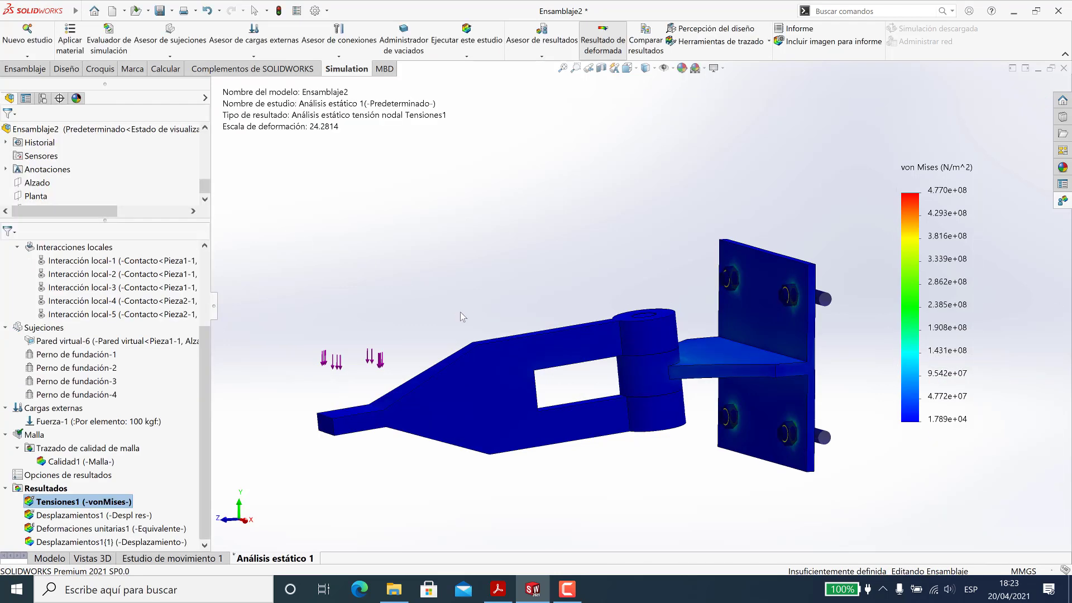
# - Animate the von Mises stress plot at the automatic deformation scale, inspect the stresses around the plate's bolts and close the animation
pyautogui.rightClick(926, 267)
pyautogui.click(972, 371)
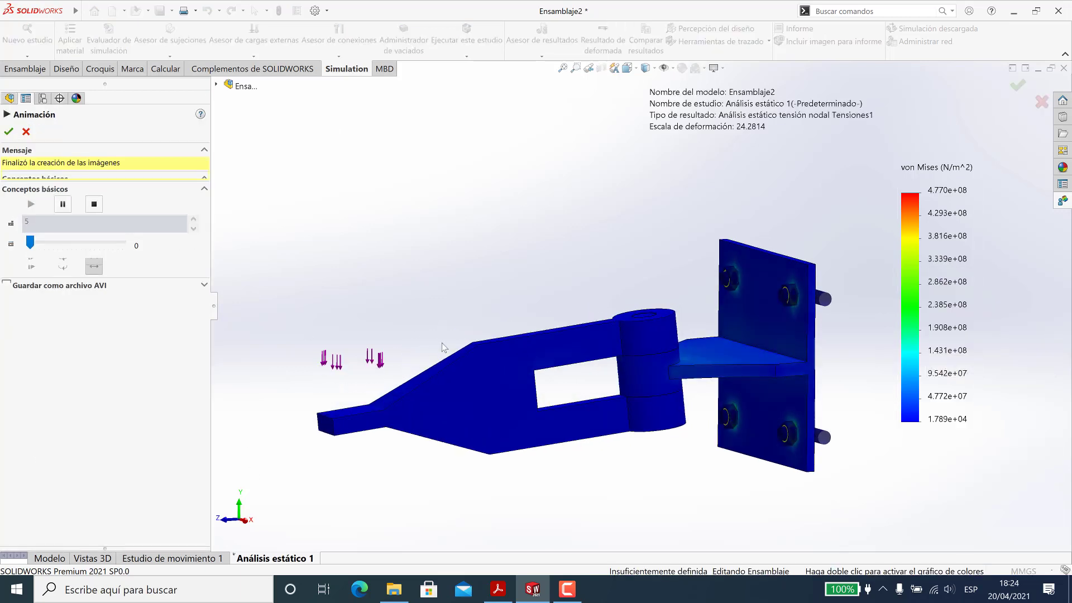
pyautogui.moveTo(604, 377); pyautogui.dragTo(604, 344, button='middle')
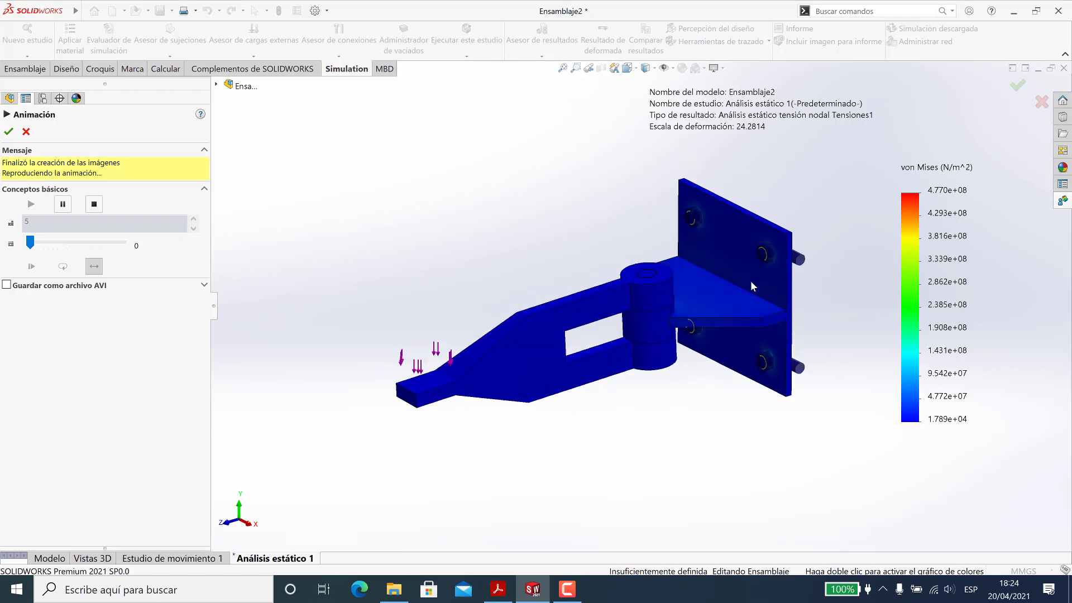
pyautogui.scroll(-10, 751, 280)
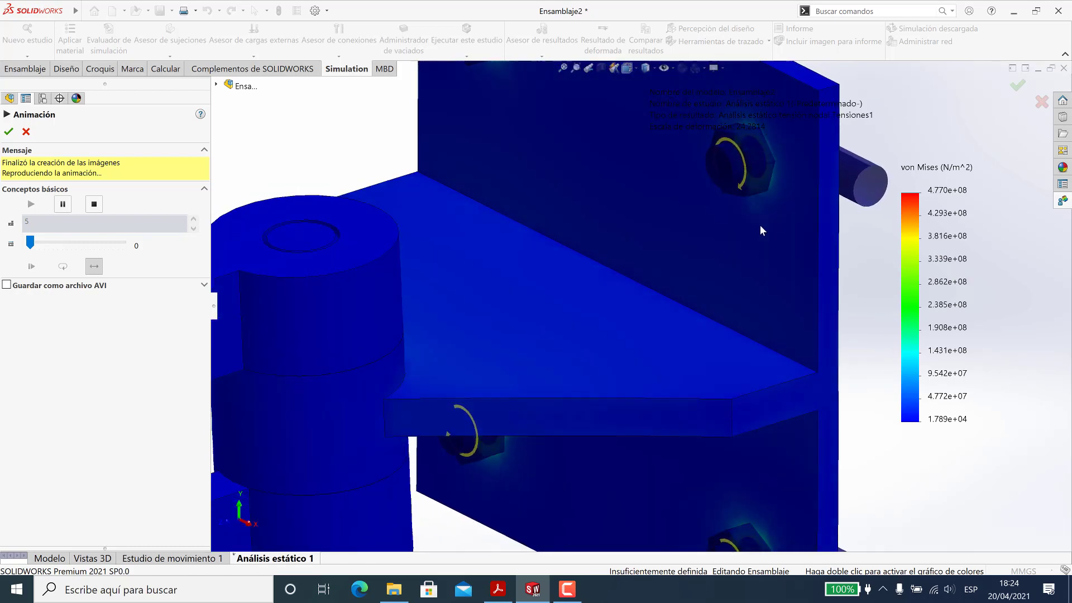
pyautogui.scroll(3, 759, 227)
pyautogui.scroll(6, 760, 231)
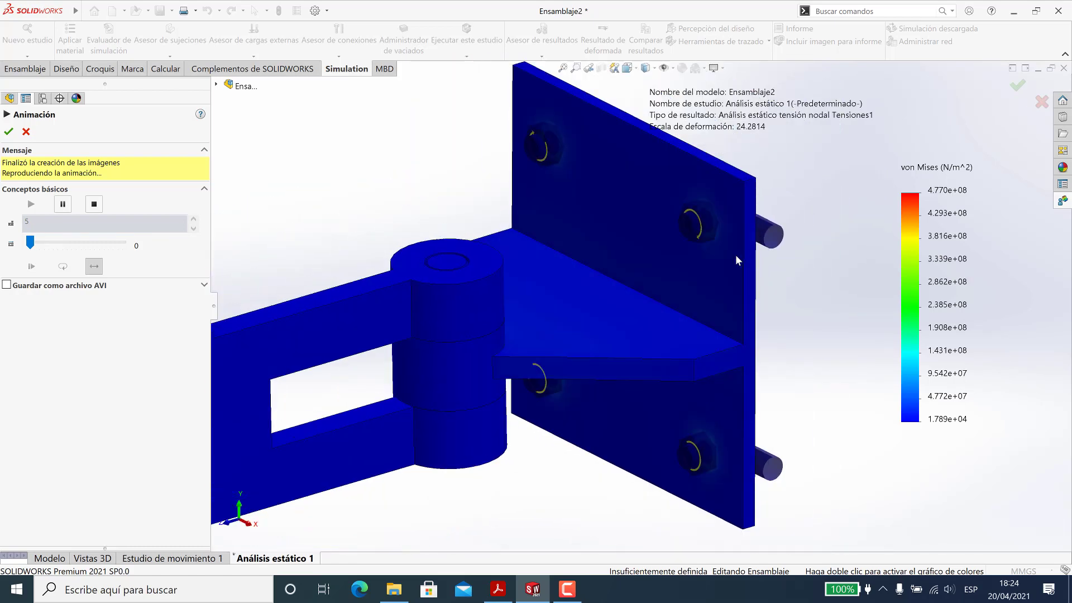
pyautogui.scroll(-2, 728, 202)
pyautogui.scroll(-5, 728, 203)
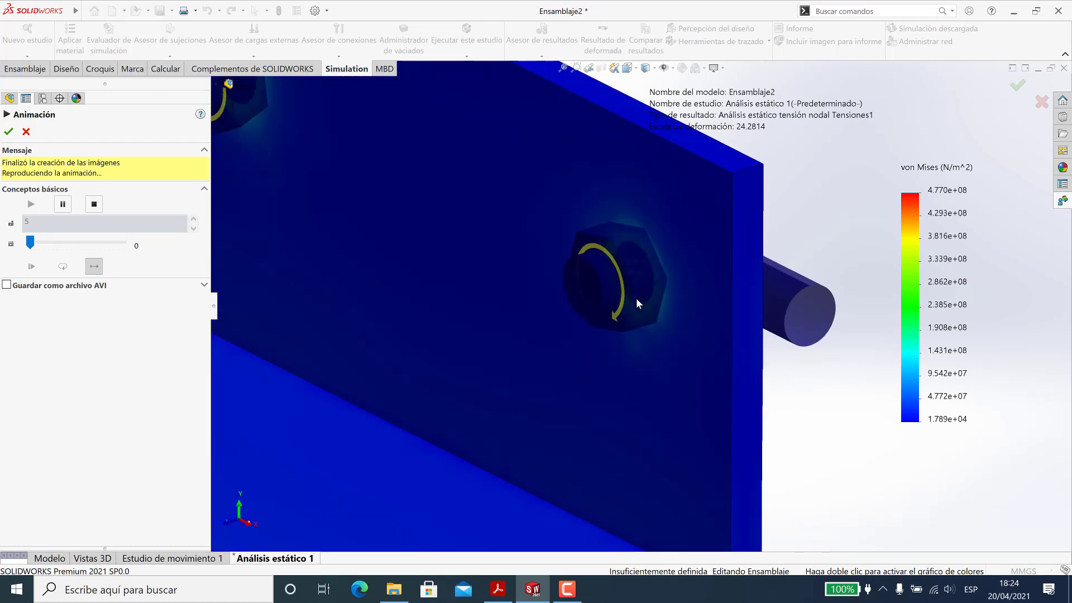
pyautogui.scroll(4, 637, 296)
pyautogui.scroll(3, 644, 298)
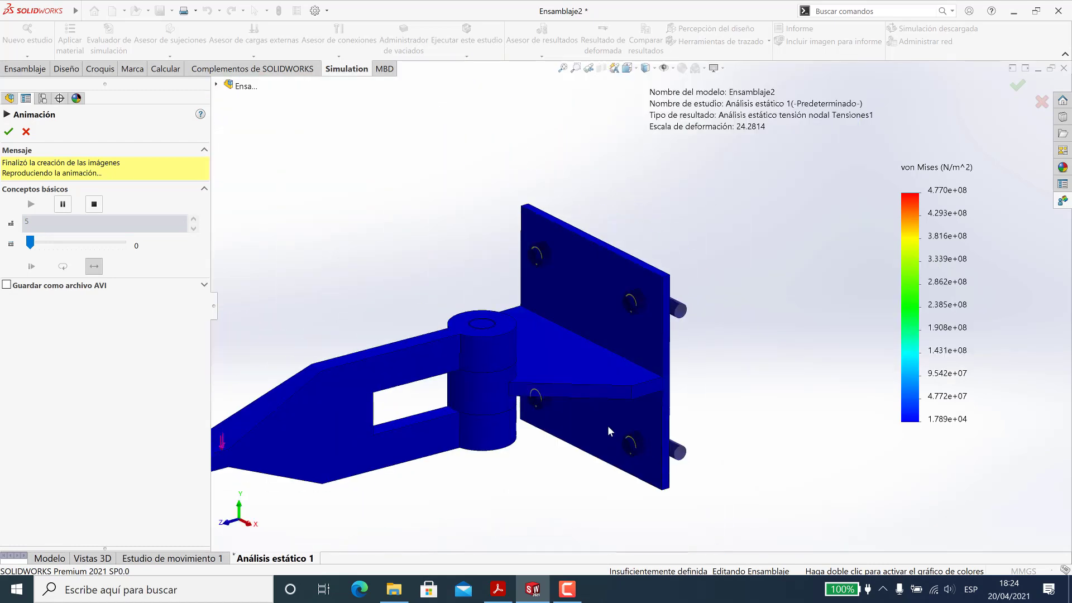
pyautogui.scroll(-6, 617, 421)
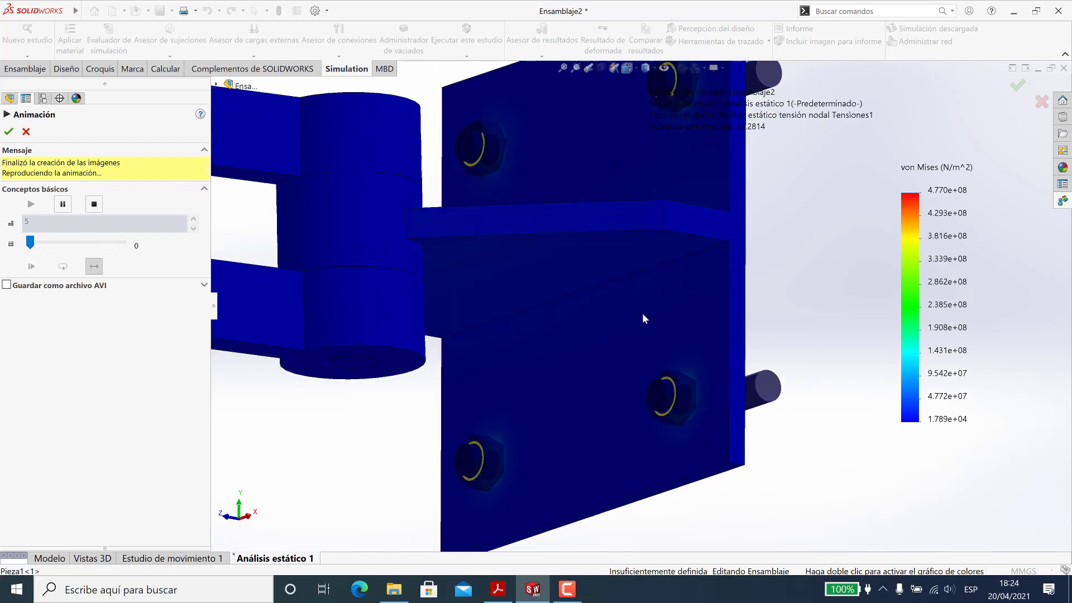
pyautogui.scroll(6, 643, 314)
pyautogui.press('Escape')
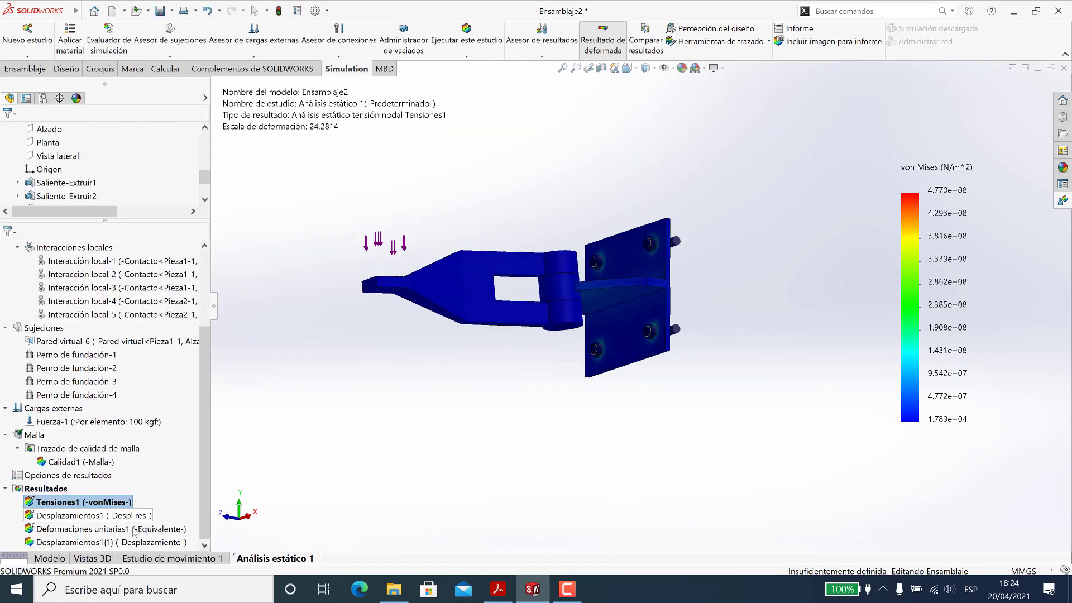
# - Show the resultant displacement plot, play its animation and close it
pyautogui.rightClick(82, 516)
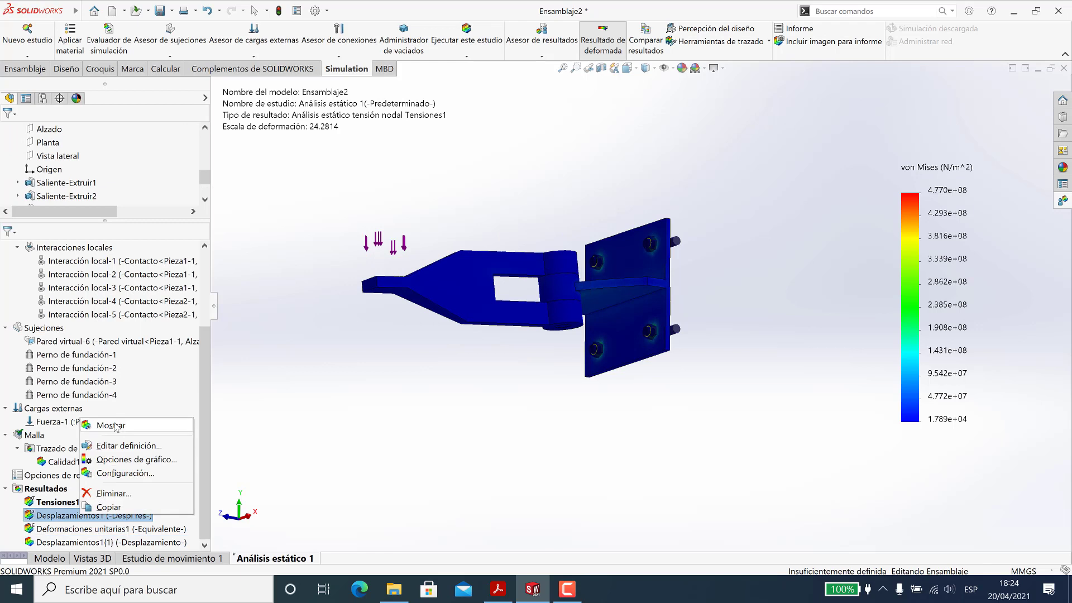
pyautogui.click(104, 430)
pyautogui.rightClick(951, 295)
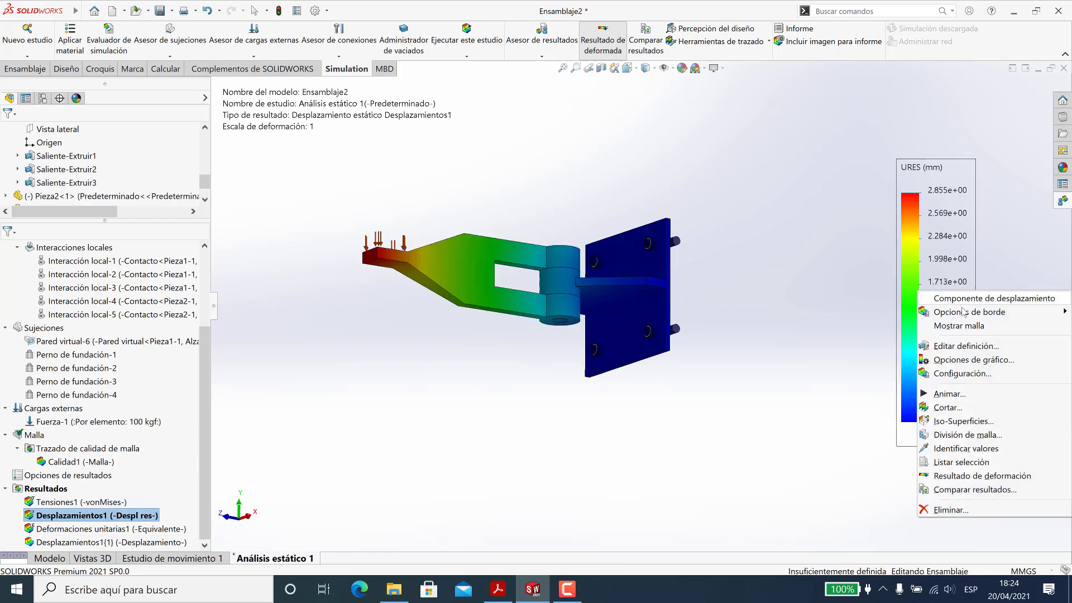
pyautogui.click(940, 394)
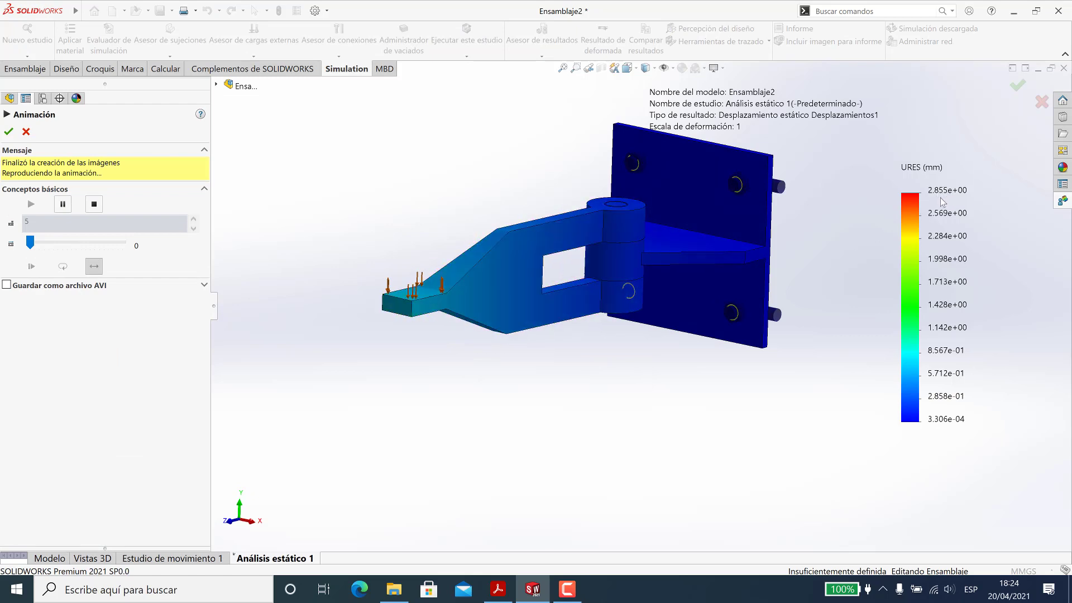
pyautogui.press('Escape')
# - Edit the resultant displacement plot's definition to use the automatic deformation scale
pyautogui.rightClick(946, 284)
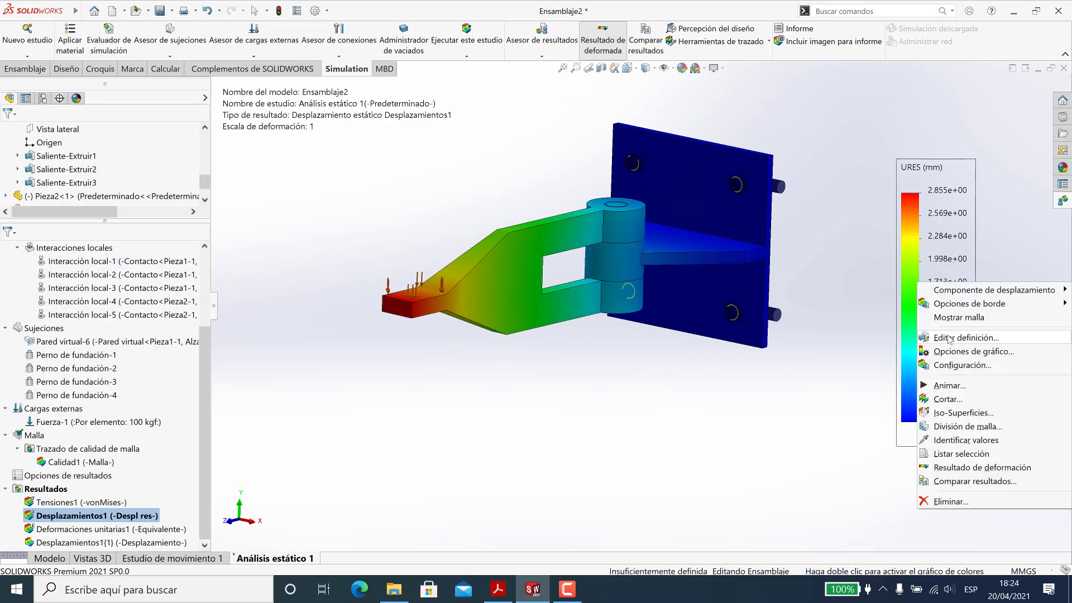
pyautogui.click(949, 338)
pyautogui.click(9, 131)
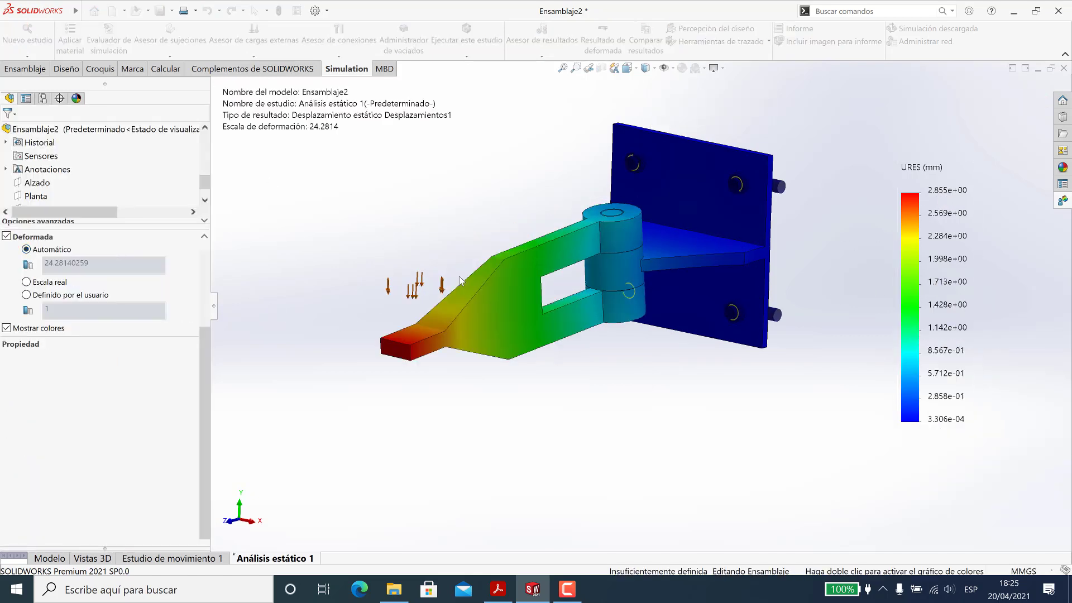
# - Play the displacement plot's animation at the automatic deformation scale, watch it from the right-side view and close it
pyautogui.rightClick(918, 282)
pyautogui.click(944, 358)
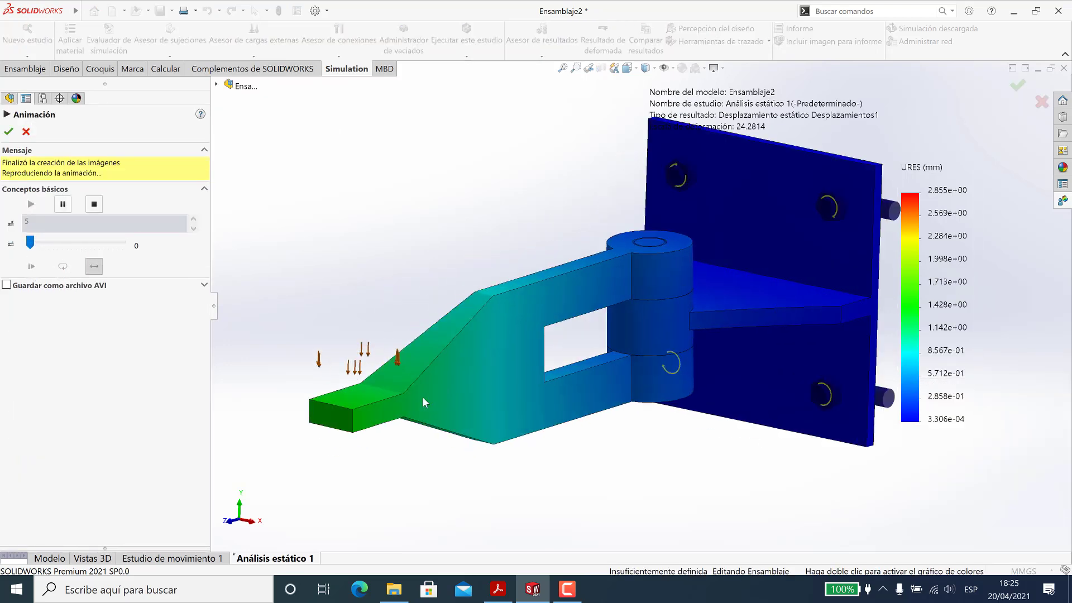
pyautogui.moveTo(675, 441); pyautogui.dragTo(753, 419, button='right')
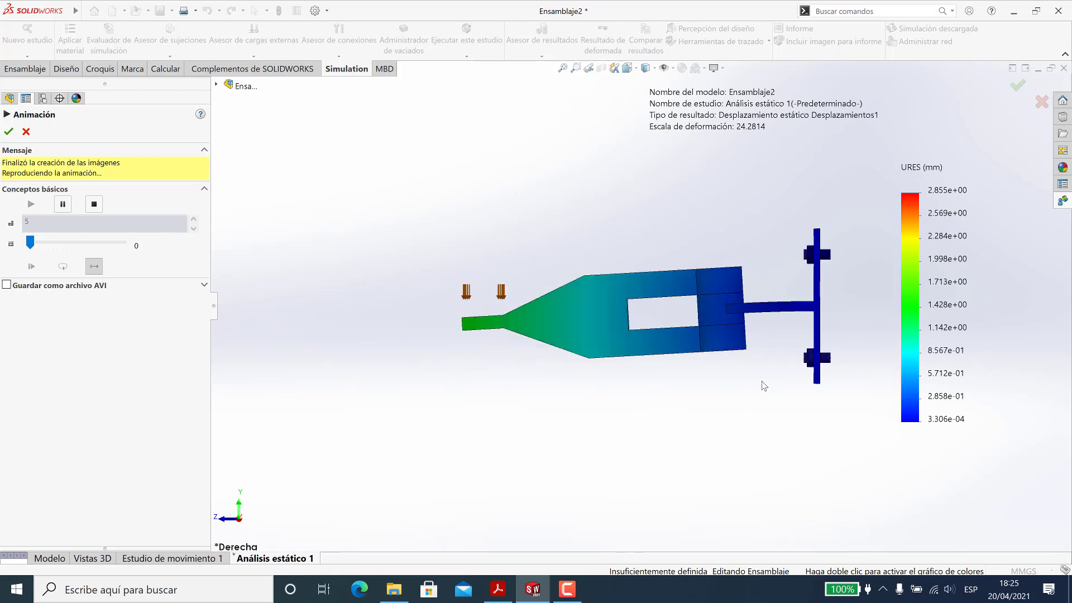
pyautogui.press('Return')
pyautogui.scroll(-3, 768, 287)
pyautogui.moveTo(768, 287); pyautogui.dragTo(721, 343, button='middle')
pyautogui.scroll(3, 78, 527)
pyautogui.scroll(-3, 78, 527)
pyautogui.scroll(3, 44, 341)
# - Collapse the study's parts, local interactions and fixtures, define a factor of safety plot with default settings and inspect it on the hinge
pyautogui.click(16, 355)
pyautogui.click(5, 368)
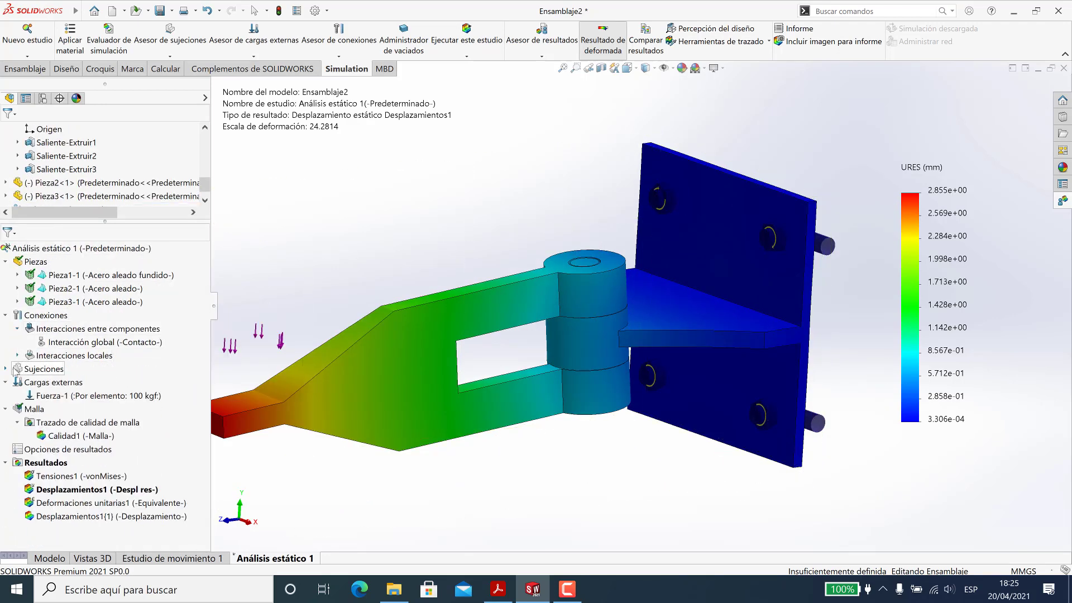
pyautogui.click(5, 261)
pyautogui.rightClick(46, 423)
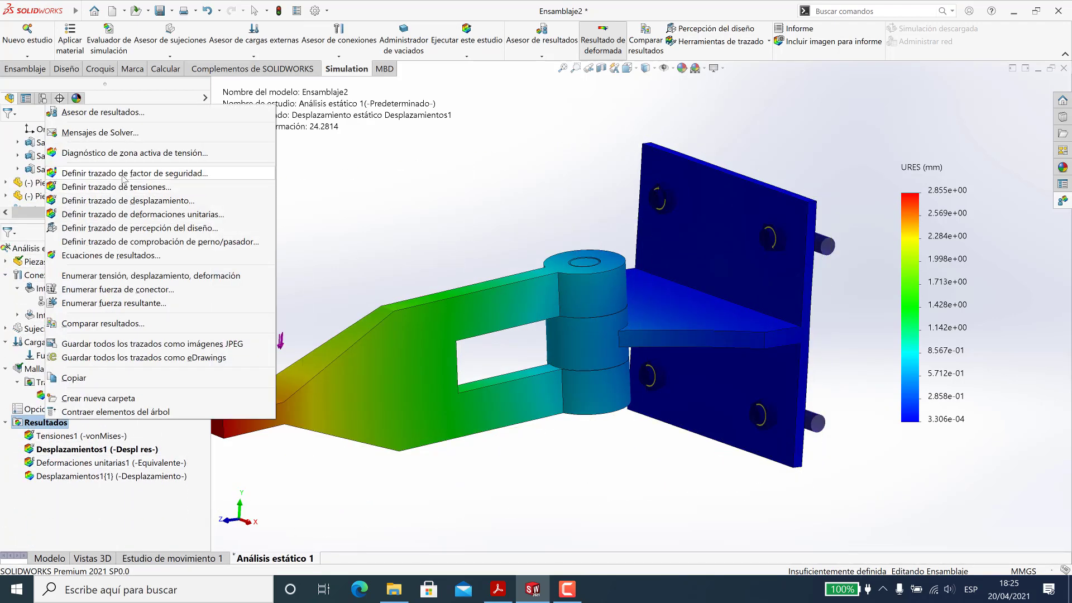
pyautogui.click(132, 172)
pyautogui.click(10, 134)
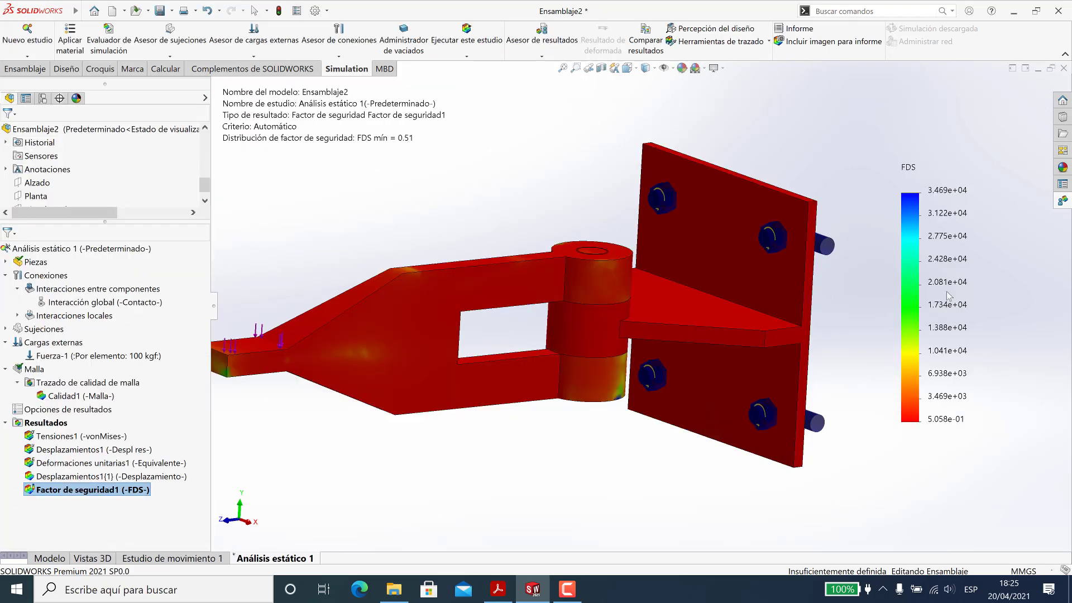
pyautogui.scroll(1, 799, 370)
pyautogui.moveTo(799, 370); pyautogui.dragTo(642, 363, button='middle')
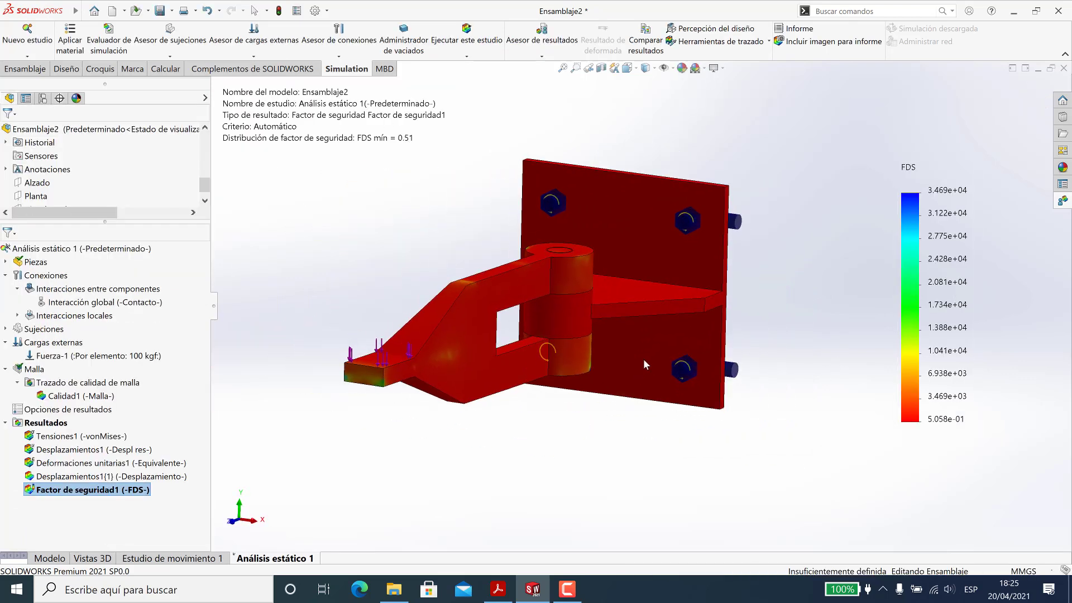
pyautogui.scroll(4, 642, 360)
pyautogui.scroll(-5, 649, 327)
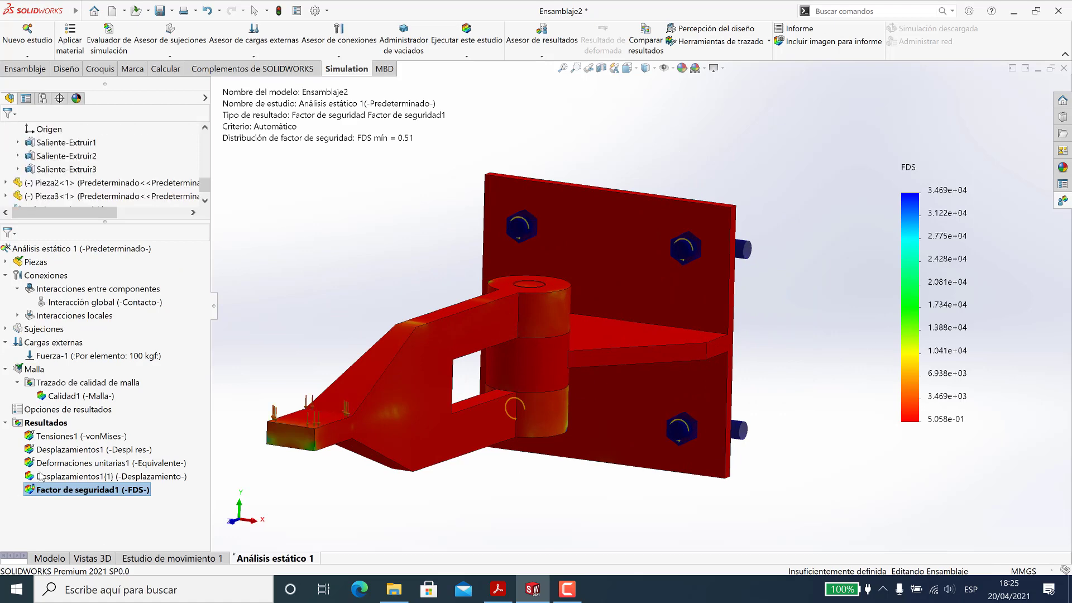
# - Show the von Mises stress plot again and display the mesh on it
pyautogui.rightClick(74, 441)
pyautogui.click(167, 446)
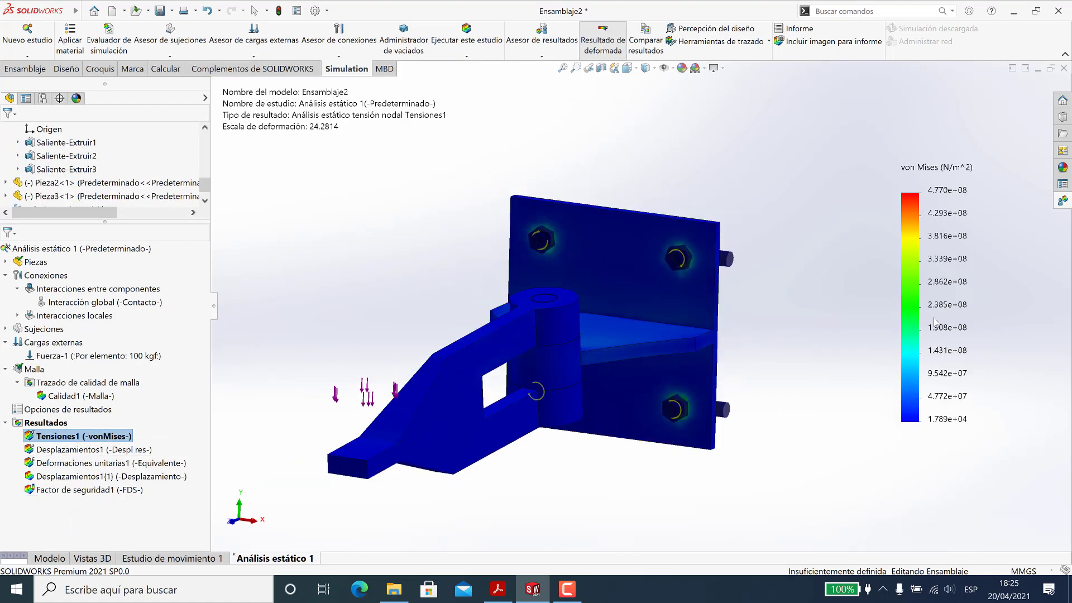
pyautogui.rightClick(951, 364)
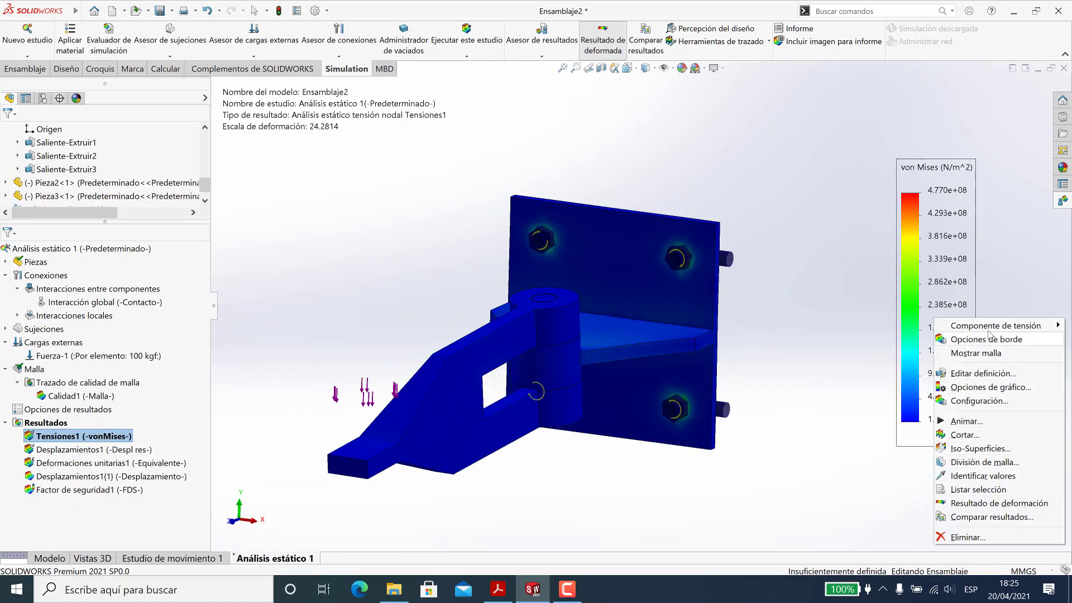
pyautogui.click(995, 355)
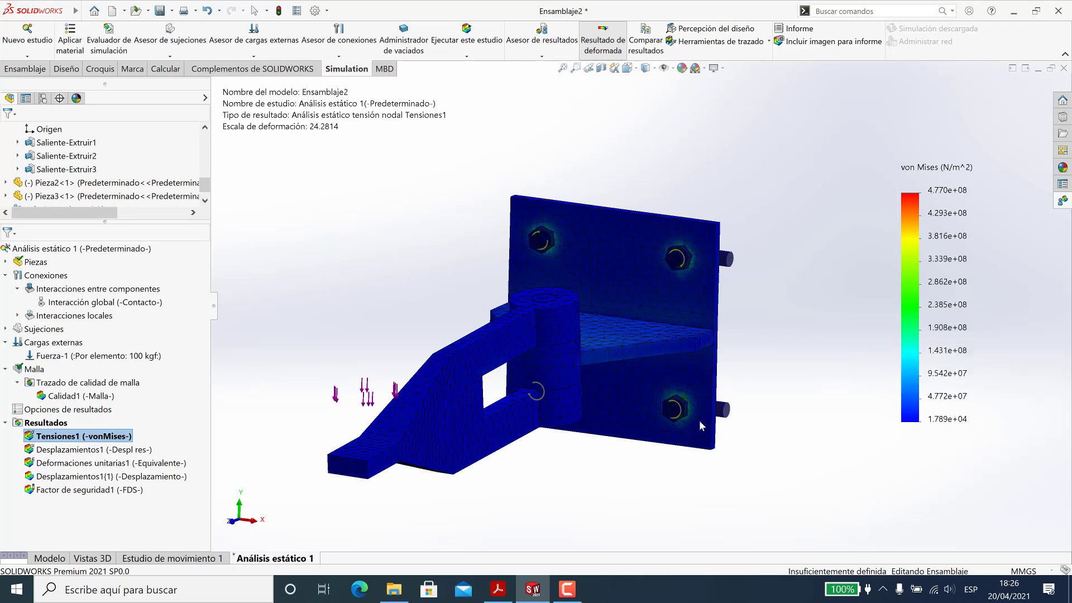
# - Play the animation of the von Mises stress plot with the mesh option enabled and close it
pyautogui.rightClick(937, 313)
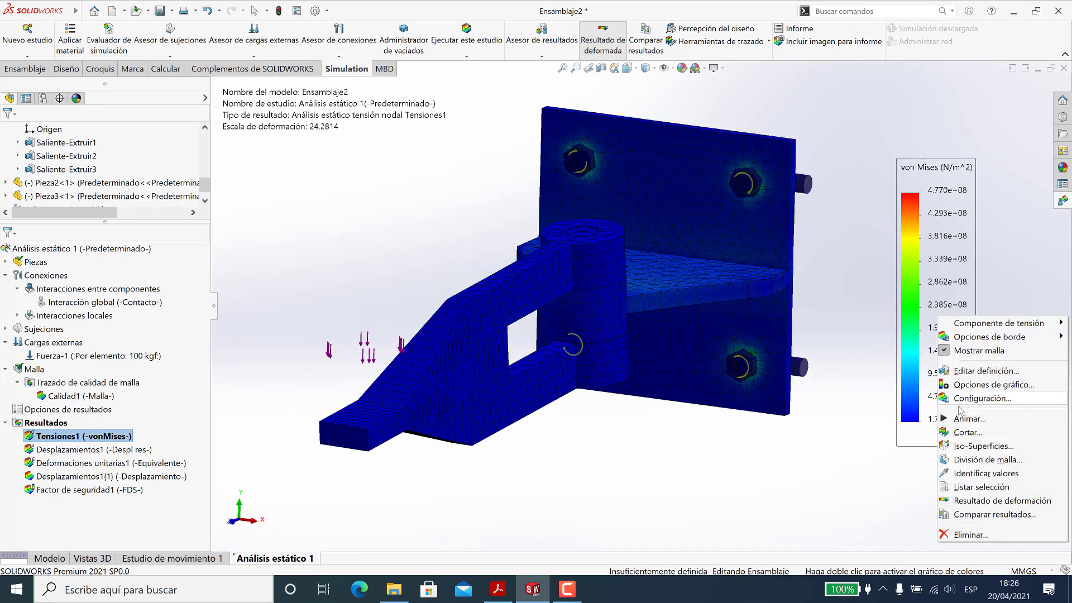
pyautogui.click(971, 416)
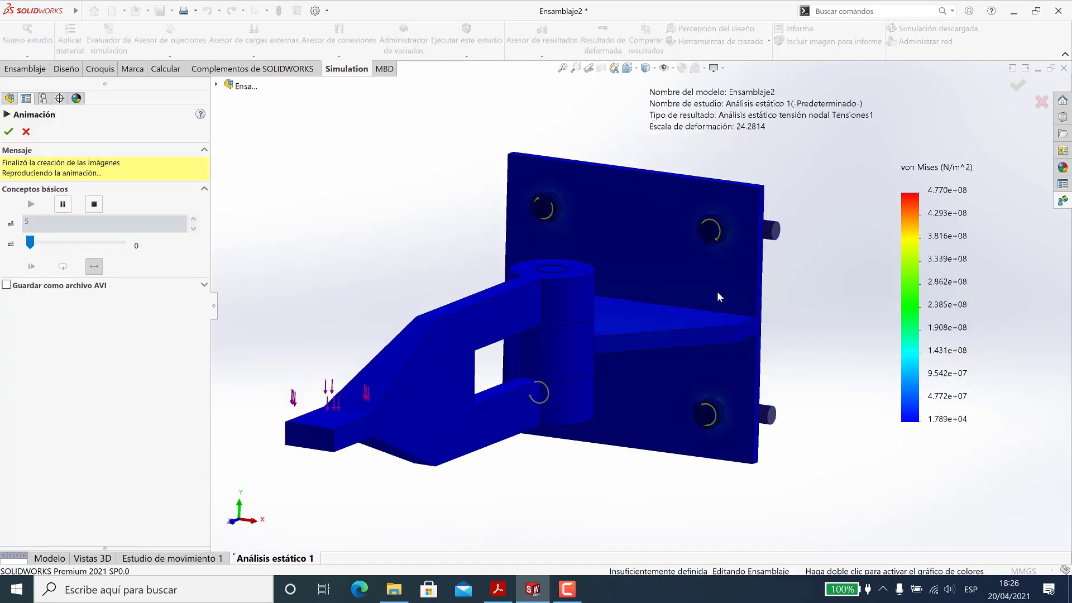
pyautogui.press('Escape')
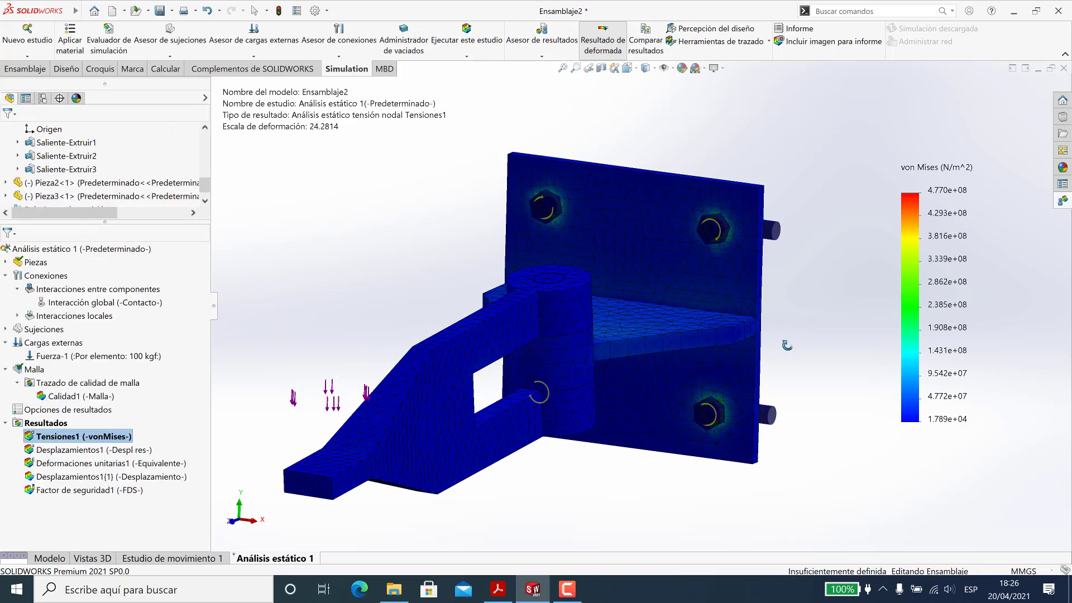
pyautogui.moveTo(793, 346); pyautogui.dragTo(809, 378, button='middle')
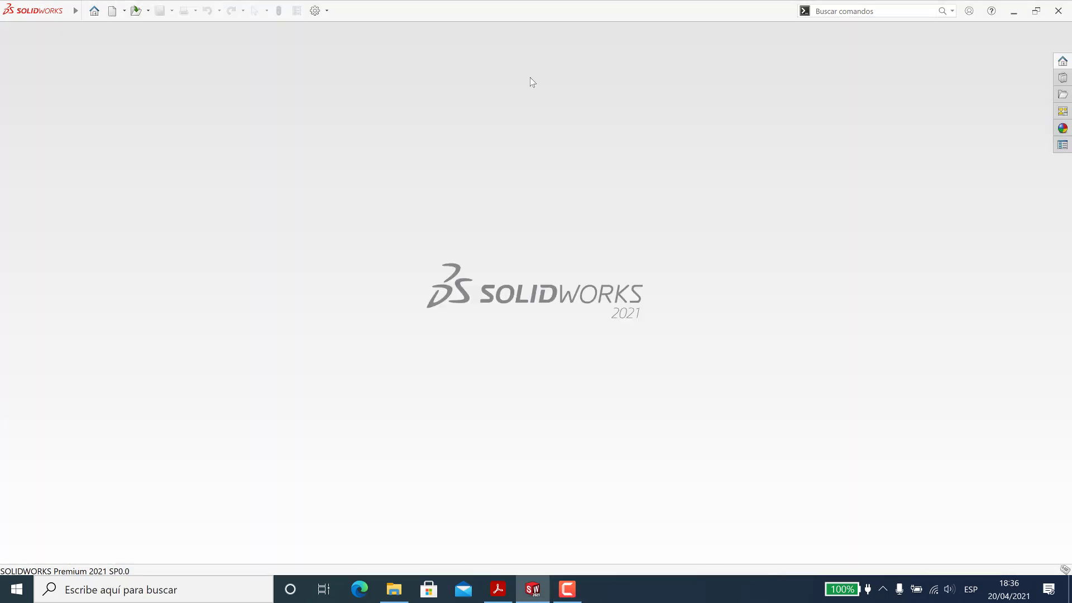
# - Start a new assembly and insert Pieza2, Pieza3 and Pieza4, placing them apart from each other
pyautogui.click(88, 10)
pyautogui.click(107, 30)
pyautogui.click(328, 320)
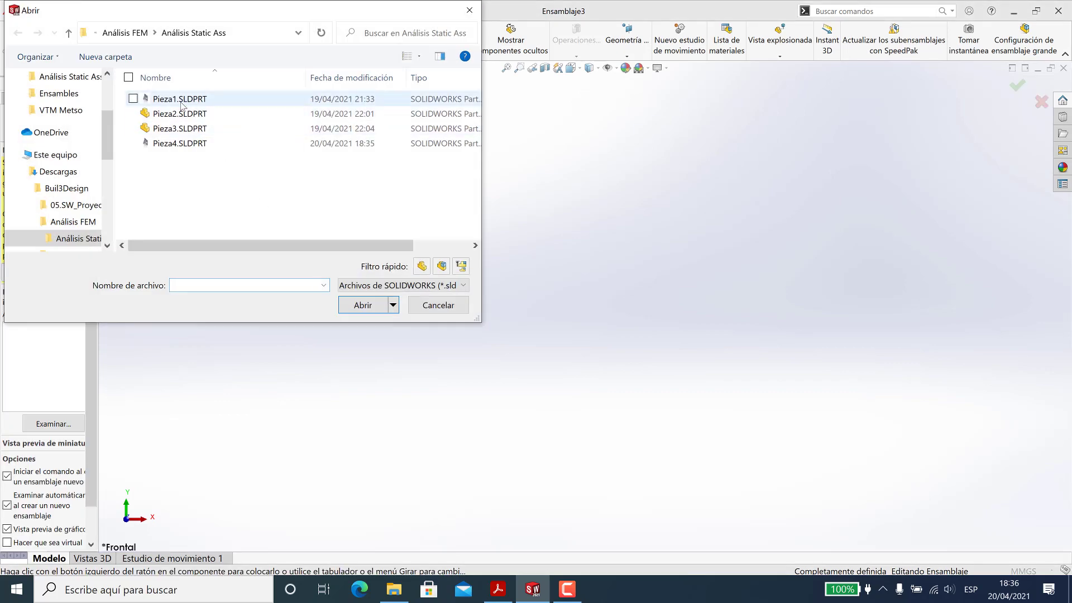
pyautogui.click(175, 115)
pyautogui.moveTo(187, 161); pyautogui.dragTo(155, 113)
pyautogui.click(363, 305)
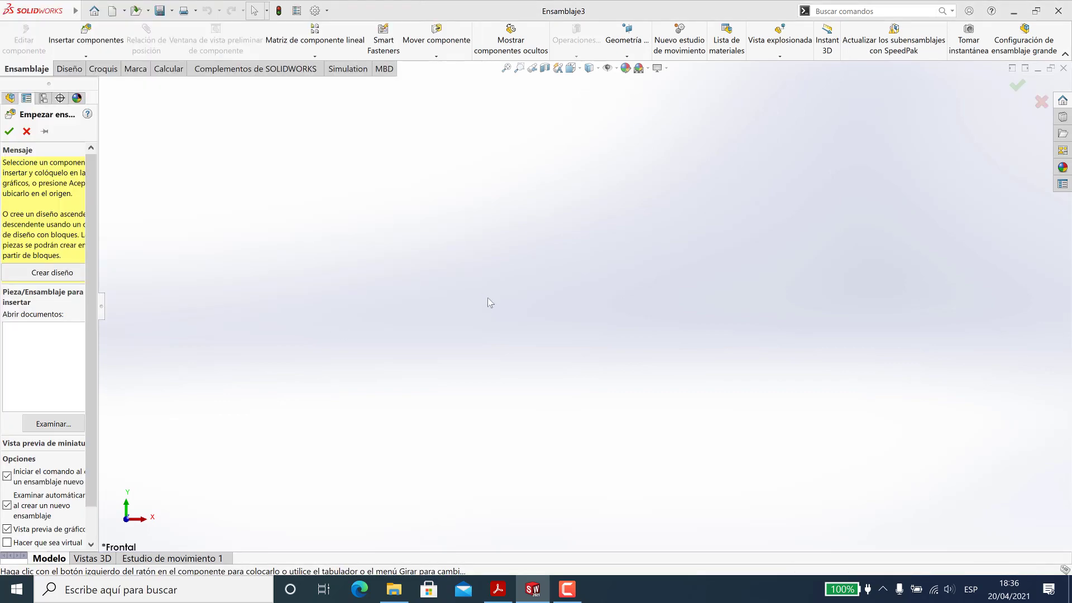
pyautogui.click(512, 297)
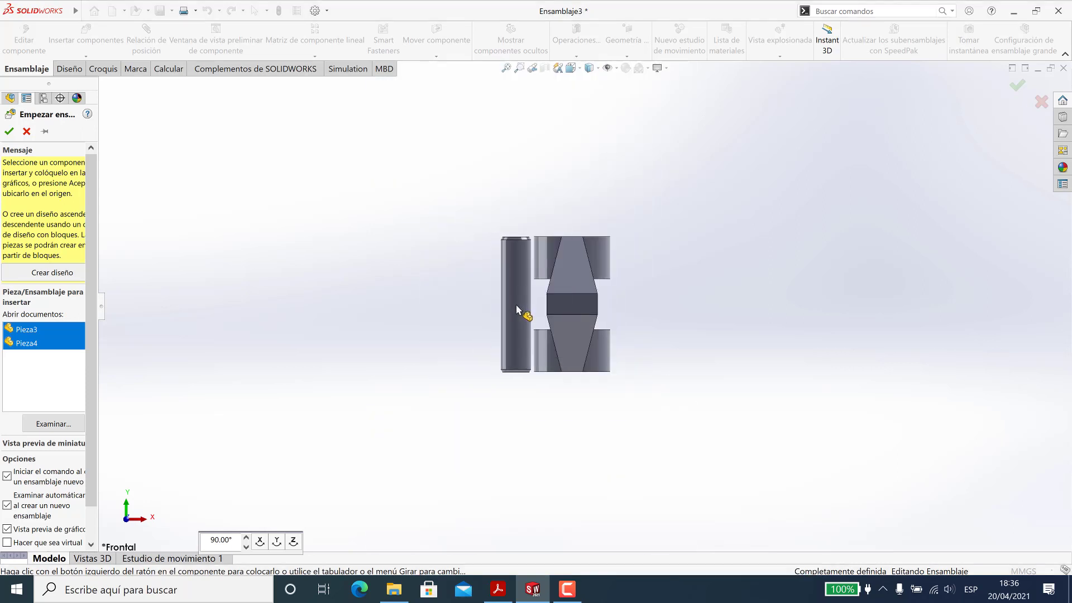
pyautogui.click(516, 304)
pyautogui.click(715, 409)
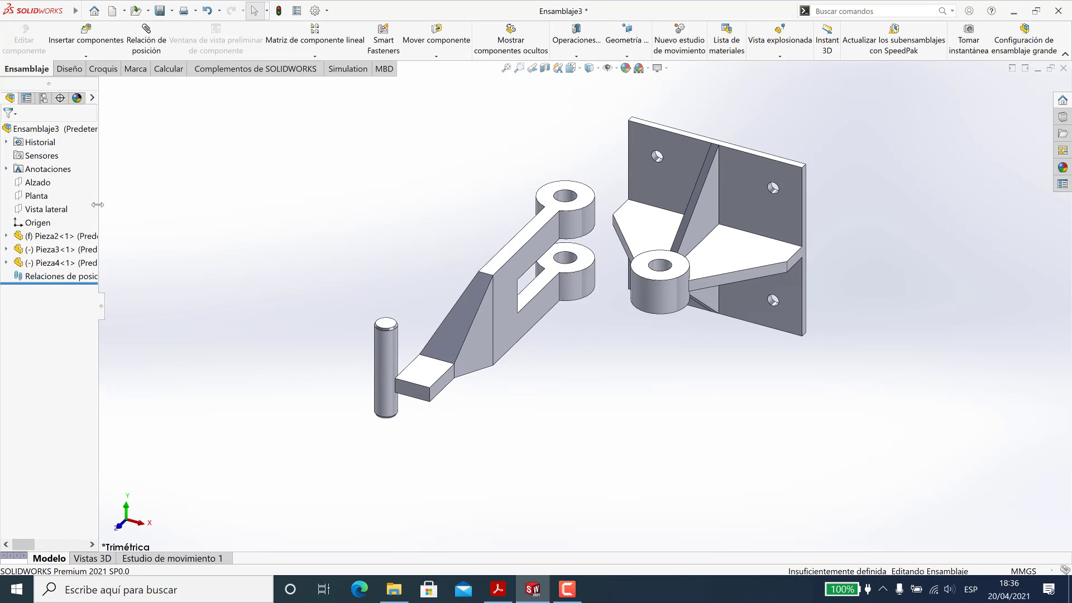
# - Widen the feature tree and add a concentric mate between the arm's upper lug hole and the bracket's hub hole
pyautogui.moveTo(98, 205); pyautogui.dragTo(170, 205)
pyautogui.moveTo(480, 254); pyautogui.dragTo(670, 288, button='middle')
pyautogui.scroll(-2, 599, 243)
pyautogui.click(603, 257)
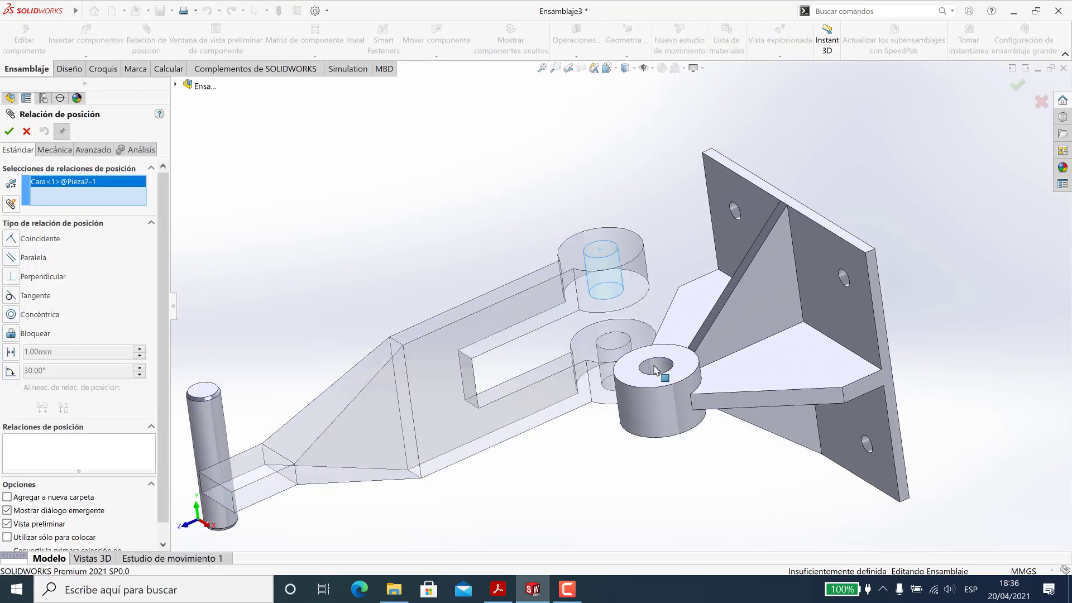
pyautogui.click(661, 375)
pyautogui.click(957, 267)
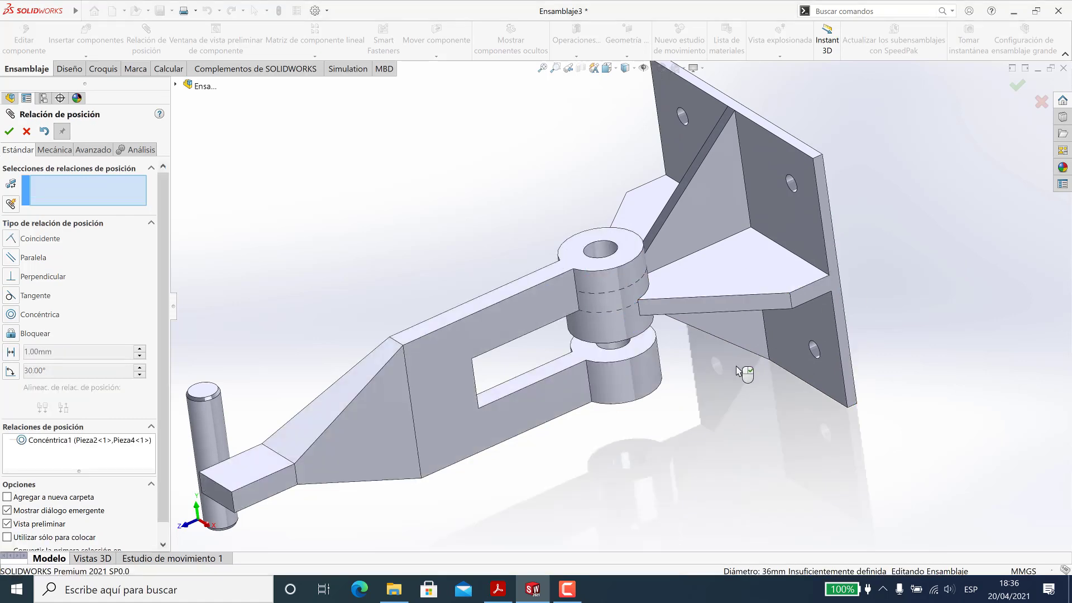
# - Add a coincident mate between the underside of the arm's upper lug and the top face of the bracket's hub
pyautogui.scroll(1, 647, 347)
pyautogui.moveTo(634, 319); pyautogui.dragTo(636, 376)
pyautogui.scroll(-3, 644, 298)
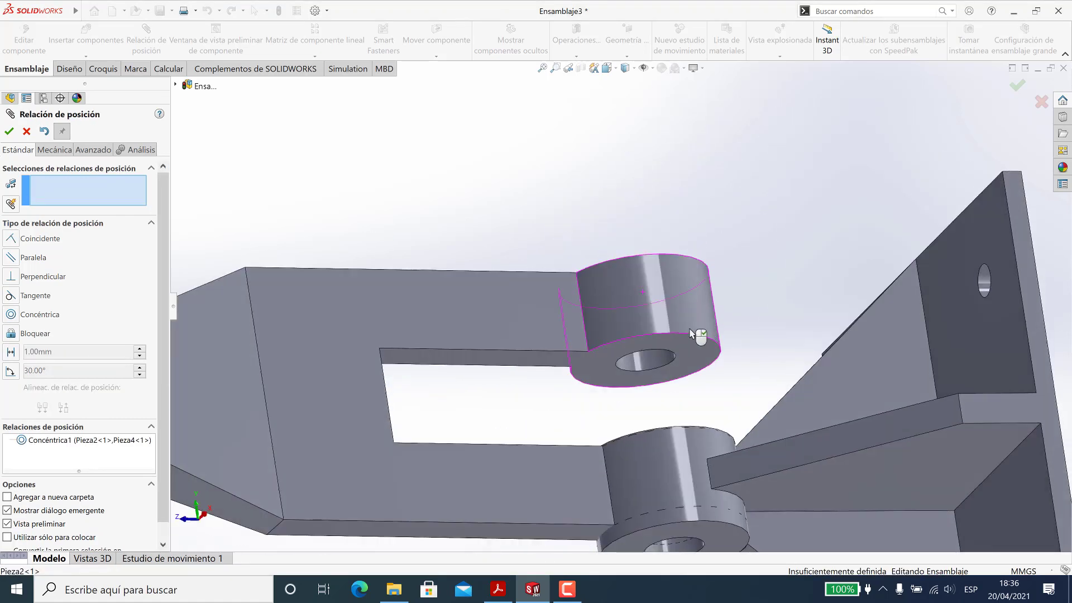
pyautogui.scroll(3, 698, 385)
pyautogui.click(663, 349)
pyautogui.scroll(3, 663, 350)
pyautogui.moveTo(666, 416); pyautogui.dragTo(709, 481, button='middle')
pyautogui.scroll(-3, 639, 318)
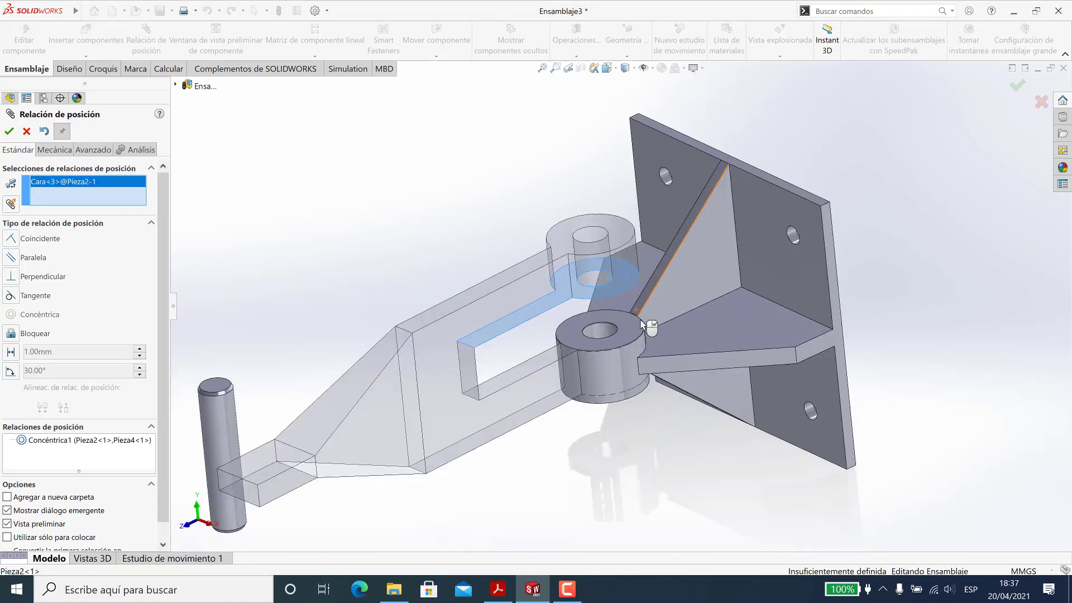
pyautogui.click(631, 320)
pyautogui.click(914, 328)
# - Add a concentric mate between the pin's cylindrical face and the hole in the arm's upper lug
pyautogui.click(213, 424)
pyautogui.scroll(-3, 574, 234)
pyautogui.click(674, 287)
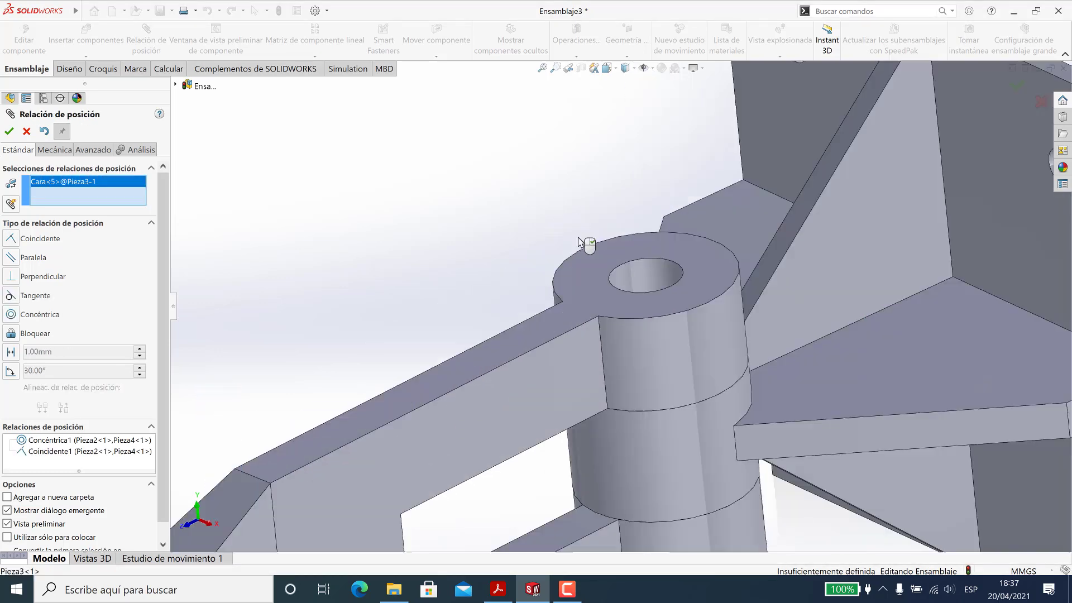
pyautogui.click(841, 270)
# - Add a coincident mate between the pin's top end and the upper lug's top face, and finish mating
pyautogui.click(659, 274)
pyautogui.click(708, 279)
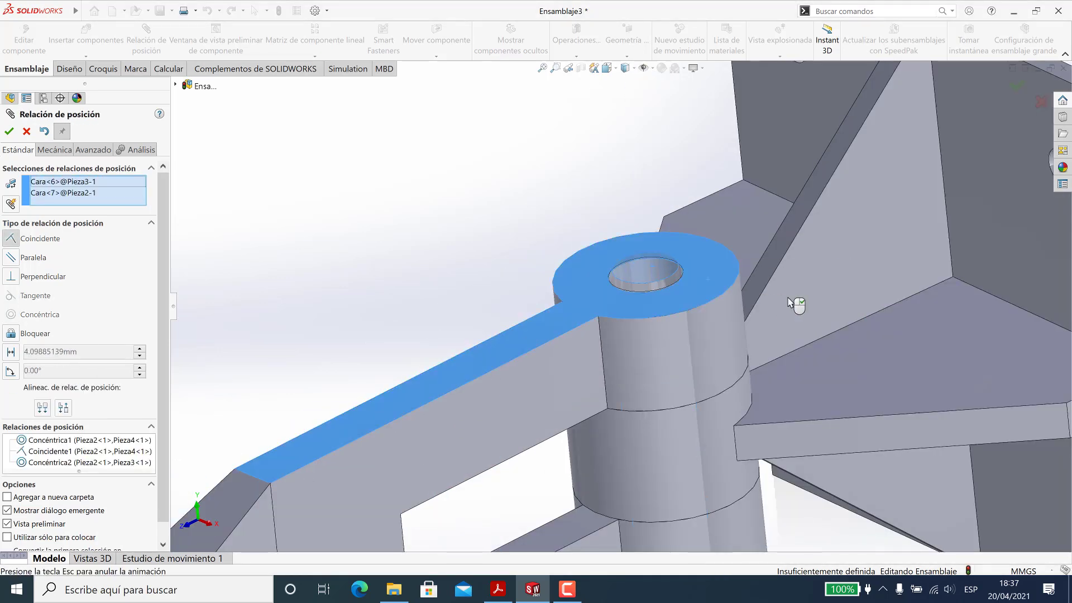
pyautogui.click(972, 250)
pyautogui.scroll(5, 514, 279)
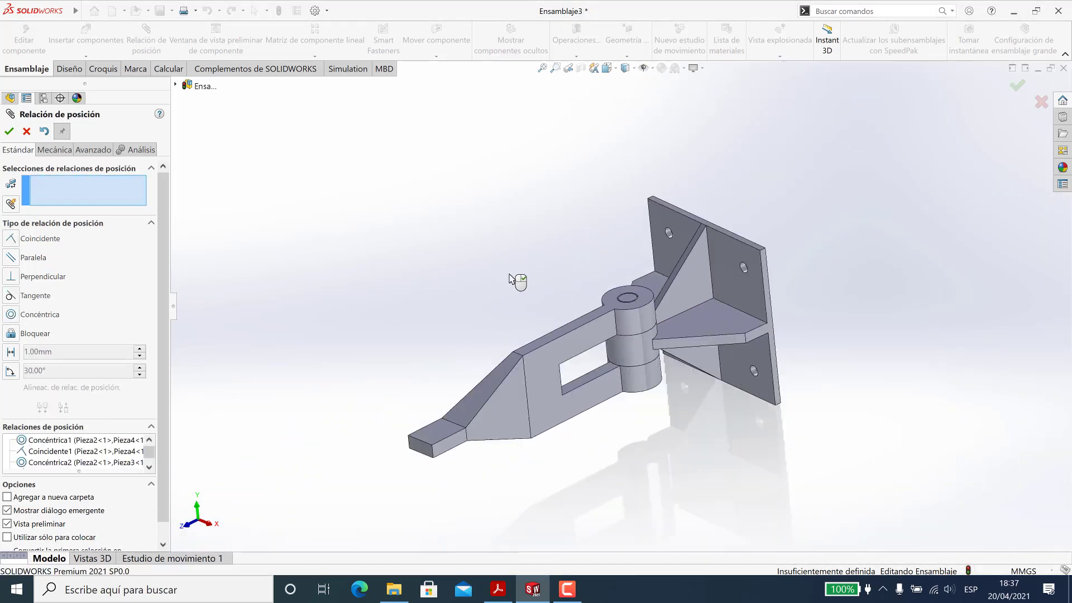
pyautogui.rightClick(421, 148)
# - Set the arm Pieza2 to float and fix the bracket Pieza4 in place
pyautogui.rightClick(537, 384)
pyautogui.click(562, 387)
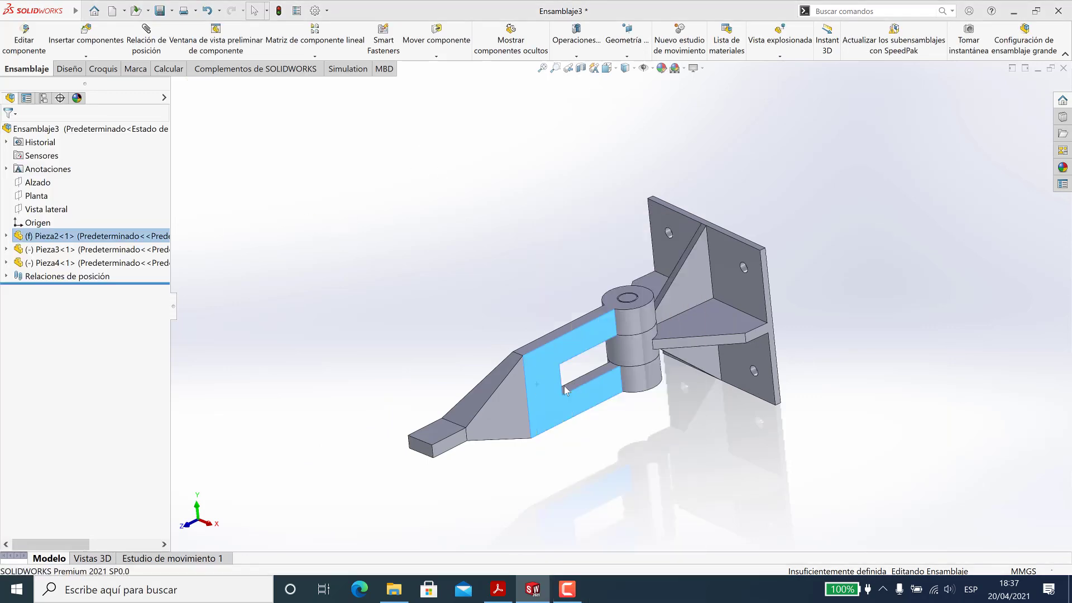
pyautogui.click(727, 271)
pyautogui.rightClick(725, 253)
pyautogui.click(753, 376)
# - Swing the arm about the hinge pin and return the model to the trimetric view
pyautogui.moveTo(503, 413); pyautogui.dragTo(683, 457)
pyautogui.hotkey('ctrl', '5')
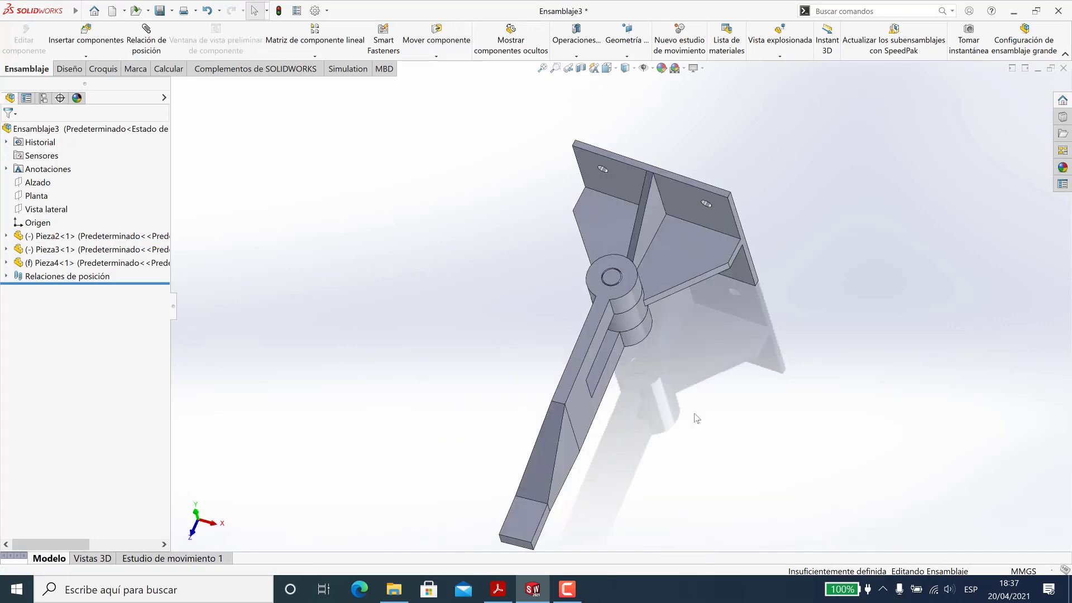
pyautogui.hotkey('ctrl', '7')
pyautogui.hotkey('ctrl', '7')
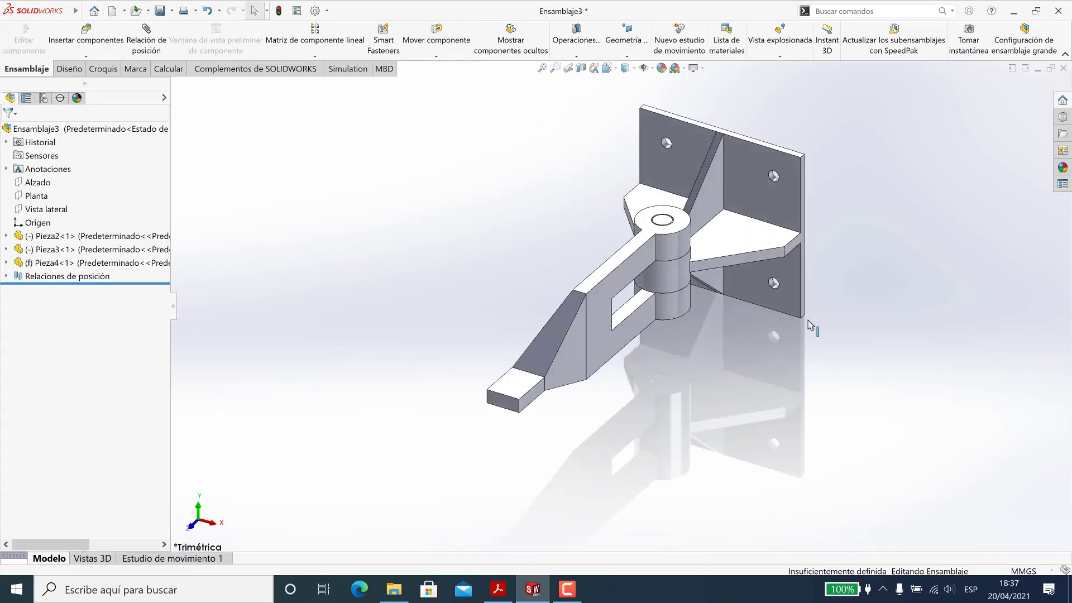
# - Create a static analysis study of the hinge assembly and expand its list of parts
pyautogui.click(347, 69)
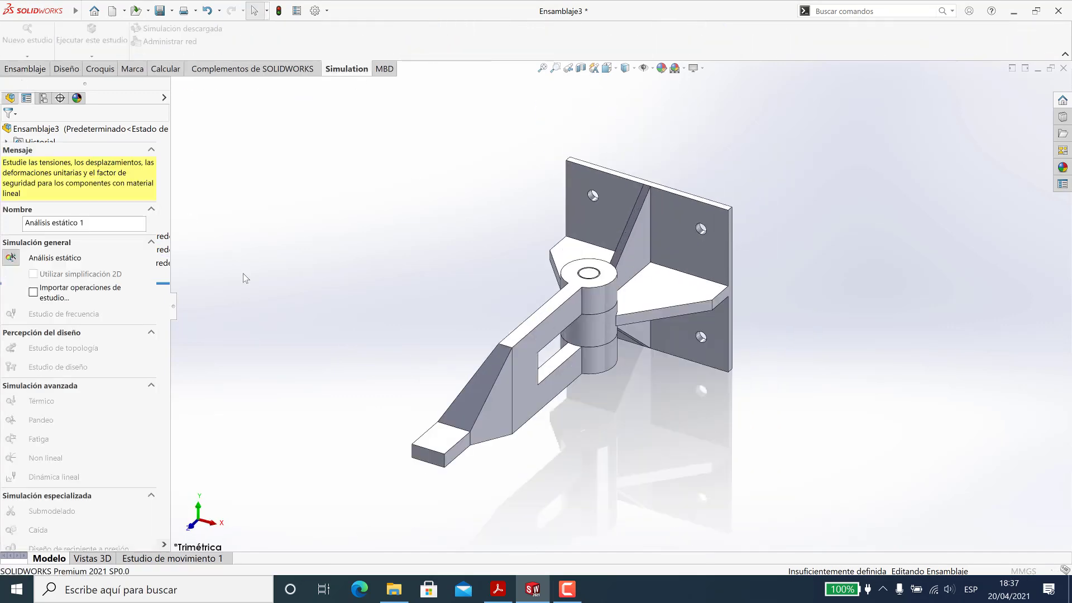
pyautogui.click(12, 261)
pyautogui.click(9, 131)
pyautogui.click(6, 256)
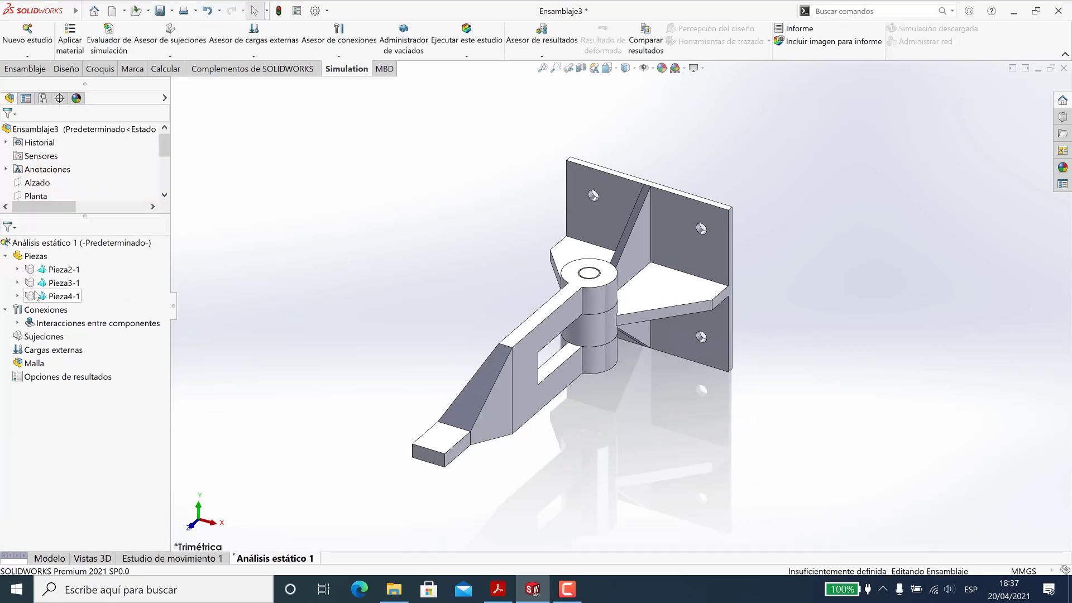
# - Assign the material Acero aleado to Pieza2 and Pieza3 in the study
pyautogui.rightClick(53, 270)
pyautogui.click(90, 278)
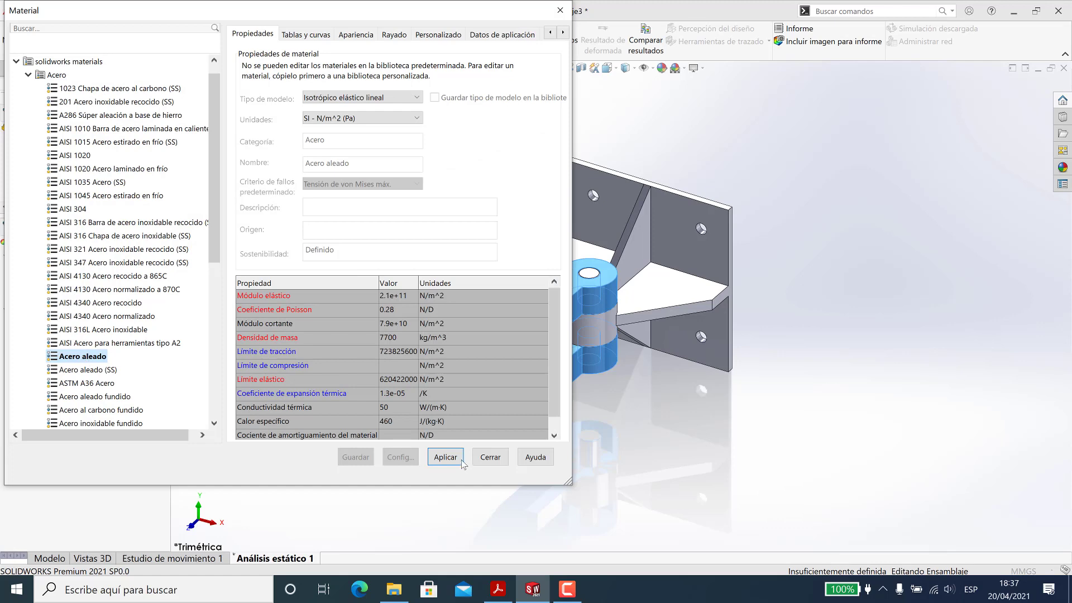
pyautogui.click(491, 458)
pyautogui.rightClick(63, 289)
pyautogui.click(92, 292)
pyautogui.click(490, 457)
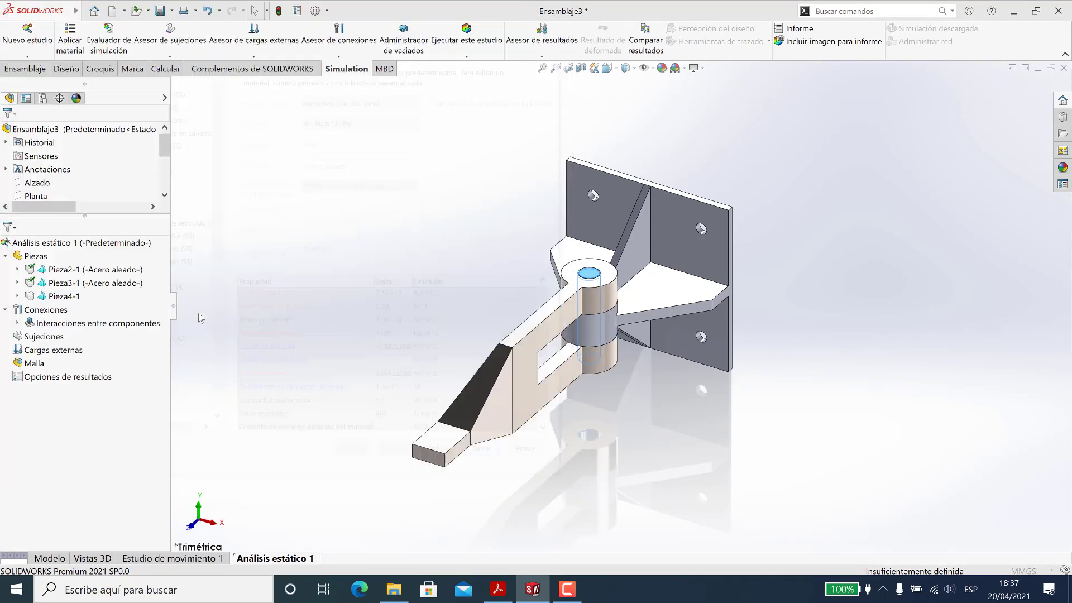
# - Assign the material Acero aleado fundido to the bracket Pieza4 in the study
pyautogui.rightClick(63, 296)
pyautogui.click(95, 302)
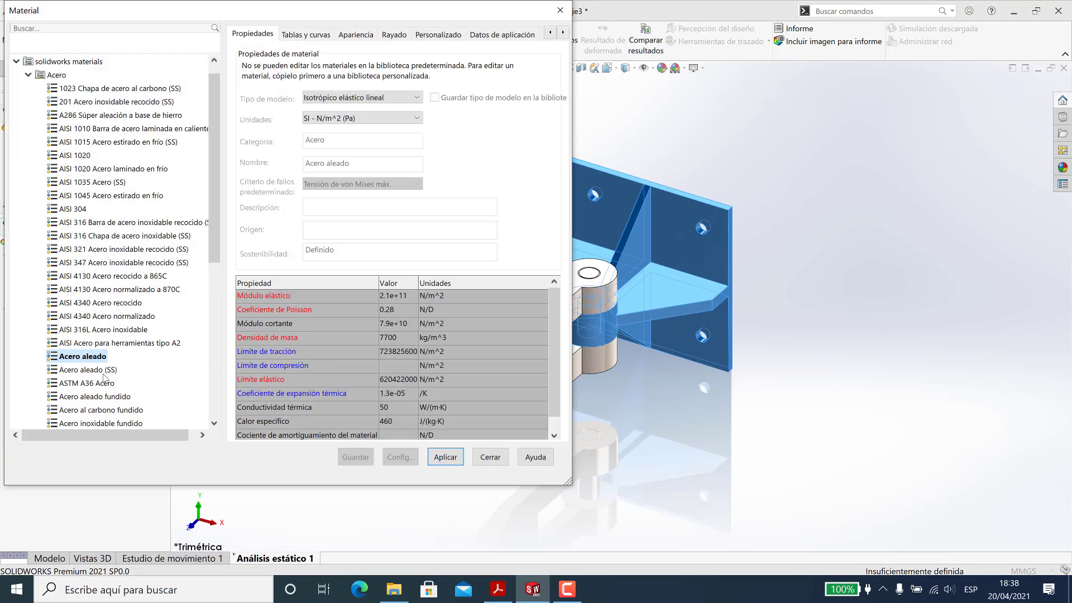
pyautogui.click(445, 457)
pyautogui.click(497, 457)
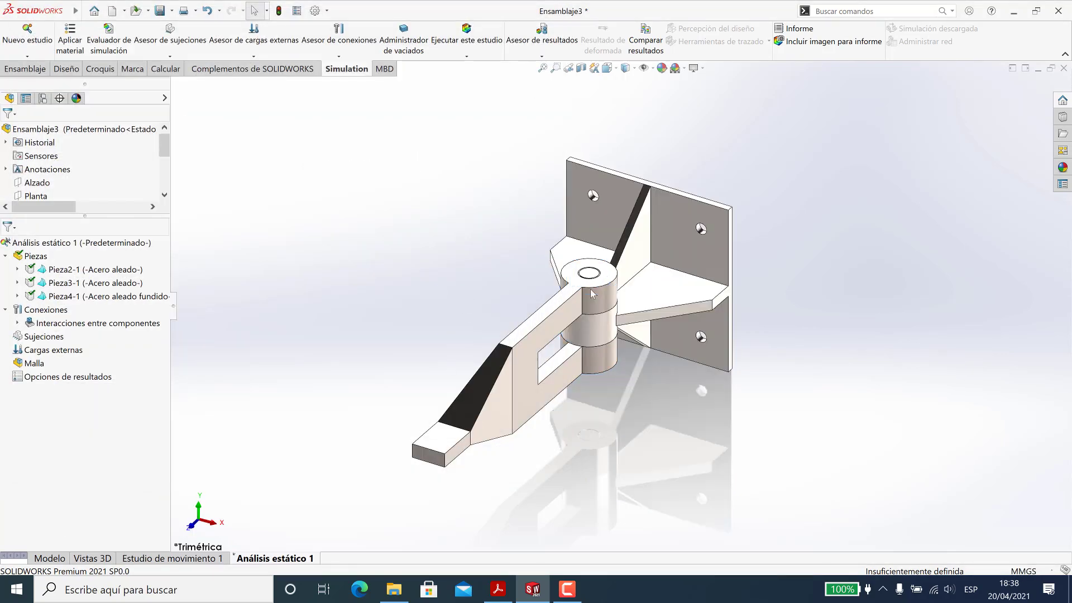
# - Examine where the arm's lugs, the pin and the bracket's hub touch at the hinge joint
pyautogui.scroll(-5, 561, 351)
pyautogui.moveTo(561, 351); pyautogui.dragTo(522, 335, button='middle')
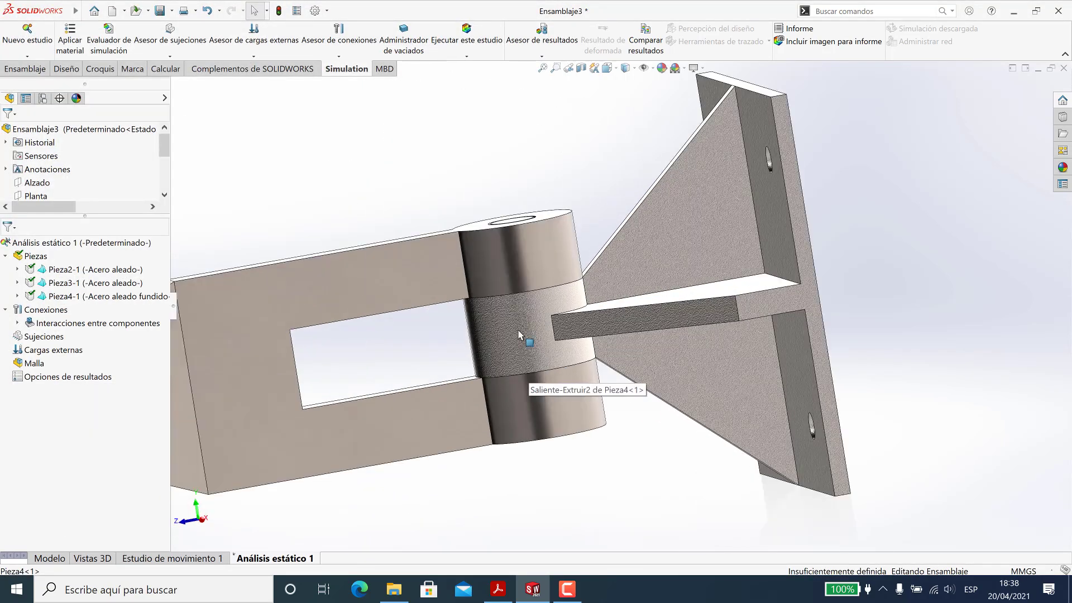
pyautogui.scroll(-4, 522, 335)
pyautogui.scroll(1, 594, 284)
pyautogui.moveTo(593, 280); pyautogui.dragTo(656, 339, button='middle')
pyautogui.scroll(7, 622, 305)
pyautogui.scroll(2, 656, 339)
pyautogui.scroll(-2, 564, 263)
# - Change the study's global interaction between components to Contacto
pyautogui.click(17, 323)
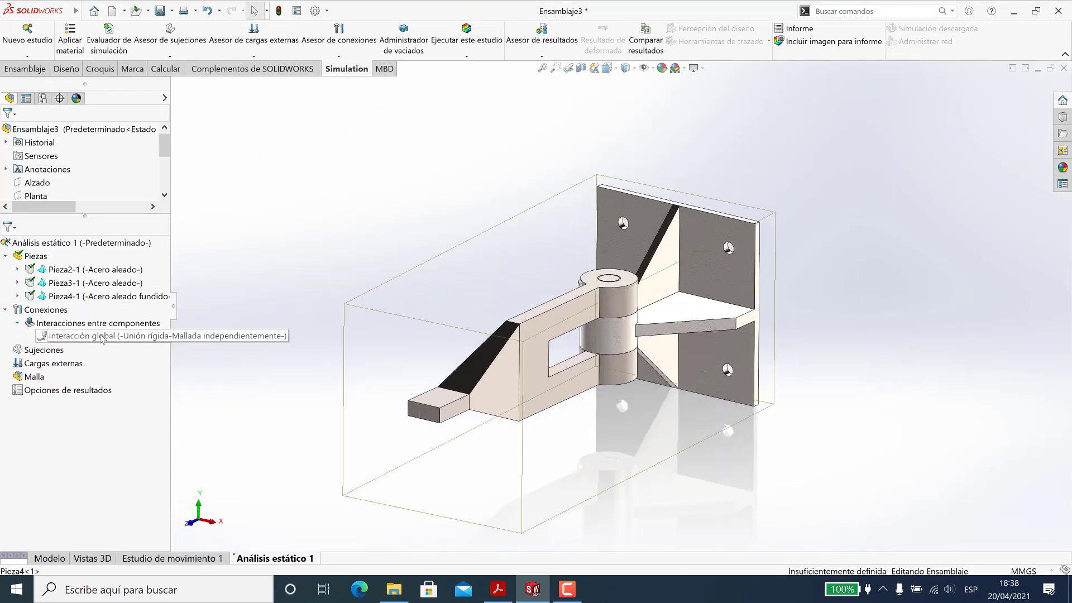
pyautogui.click(134, 342)
pyautogui.click(47, 265)
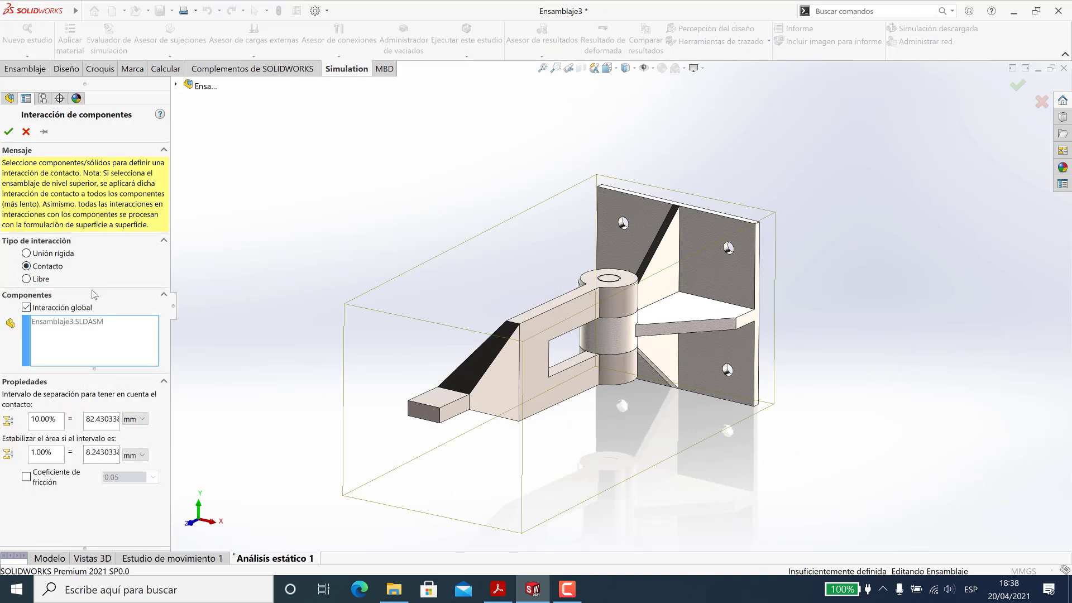
pyautogui.press('Return')
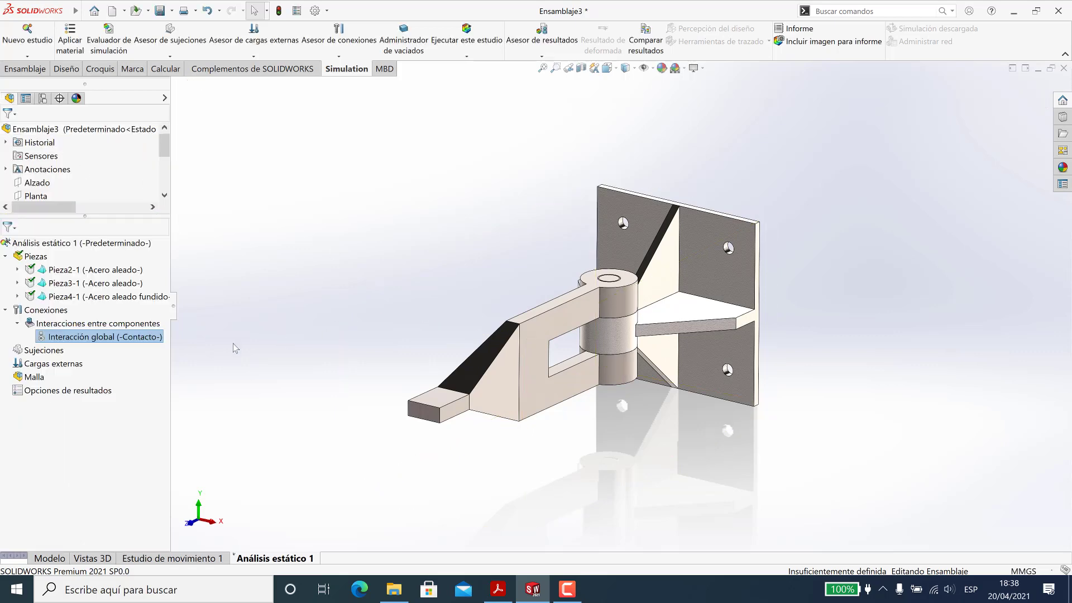
# - Search automatically for local face interactions among Pieza2, Pieza3 and Pieza4
pyautogui.click(338, 55)
pyautogui.click(357, 84)
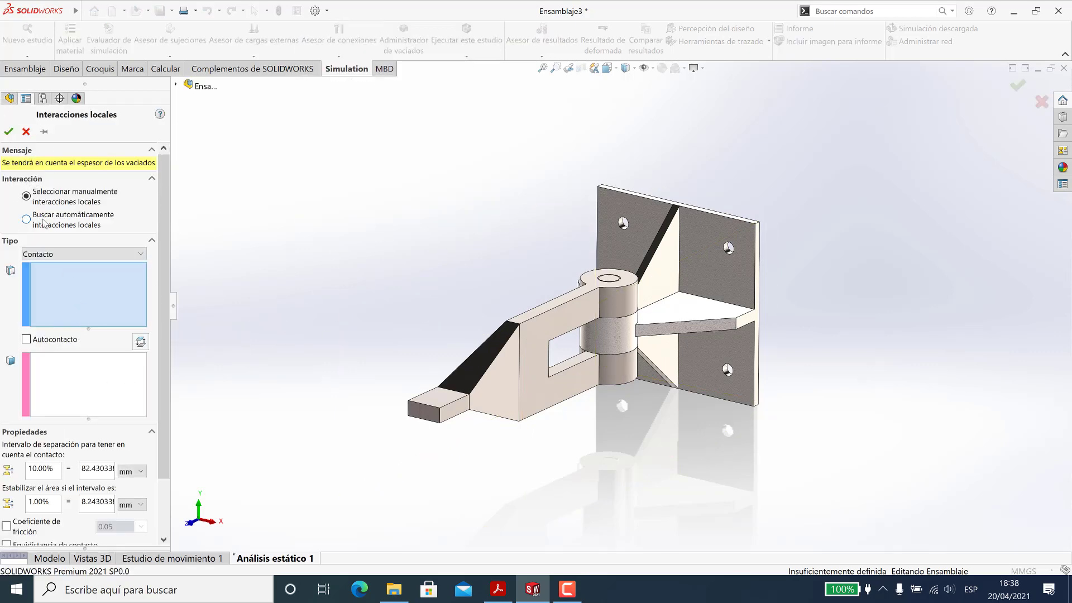
pyautogui.click(46, 221)
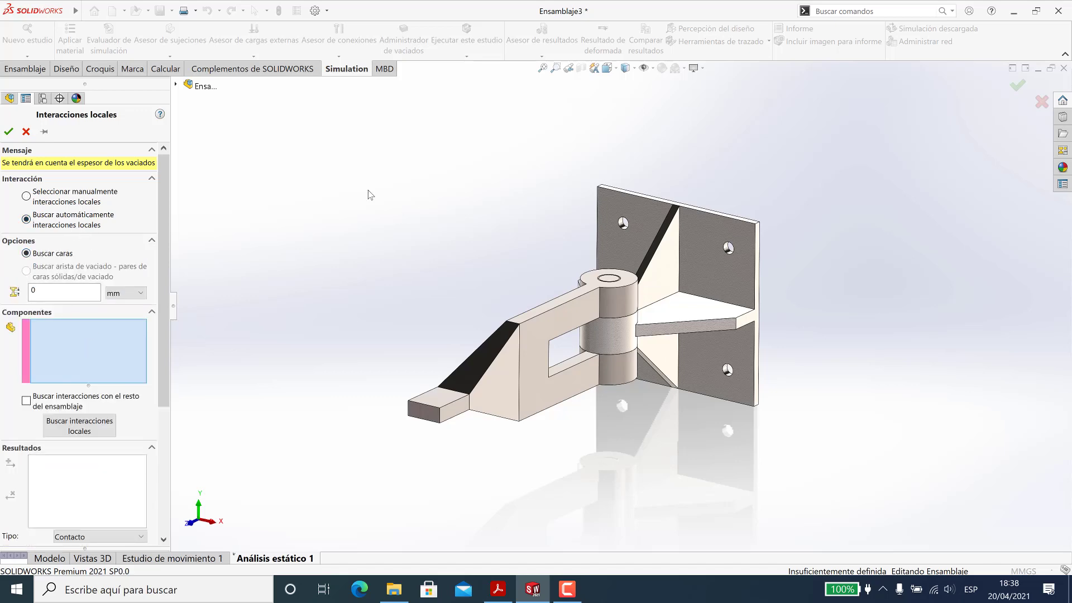
pyautogui.moveTo(739, 483); pyautogui.dragTo(843, 490)
pyautogui.click(86, 430)
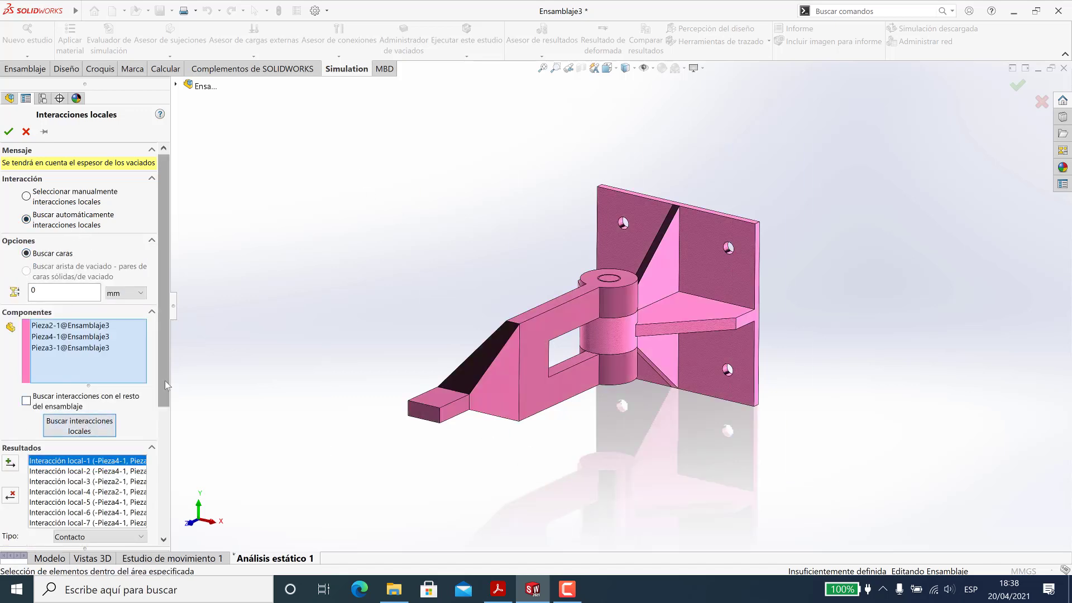
# - Review the detected local interactions around the hinge joint individually and leave the definition without adding any
pyautogui.scroll(-2, 166, 382)
pyautogui.click(96, 361)
pyautogui.click(94, 349)
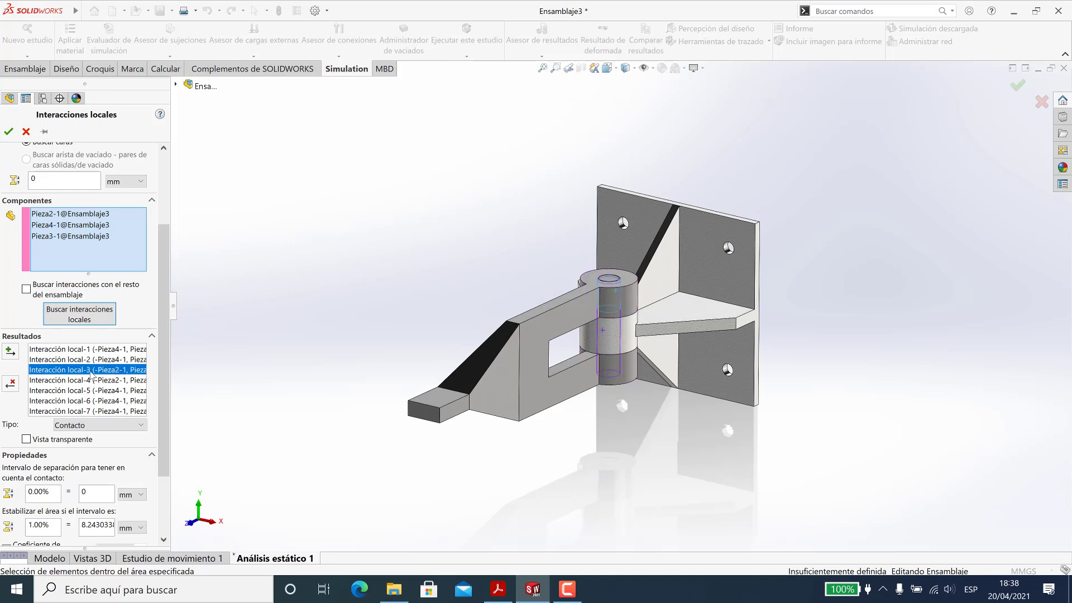
pyautogui.click(89, 401)
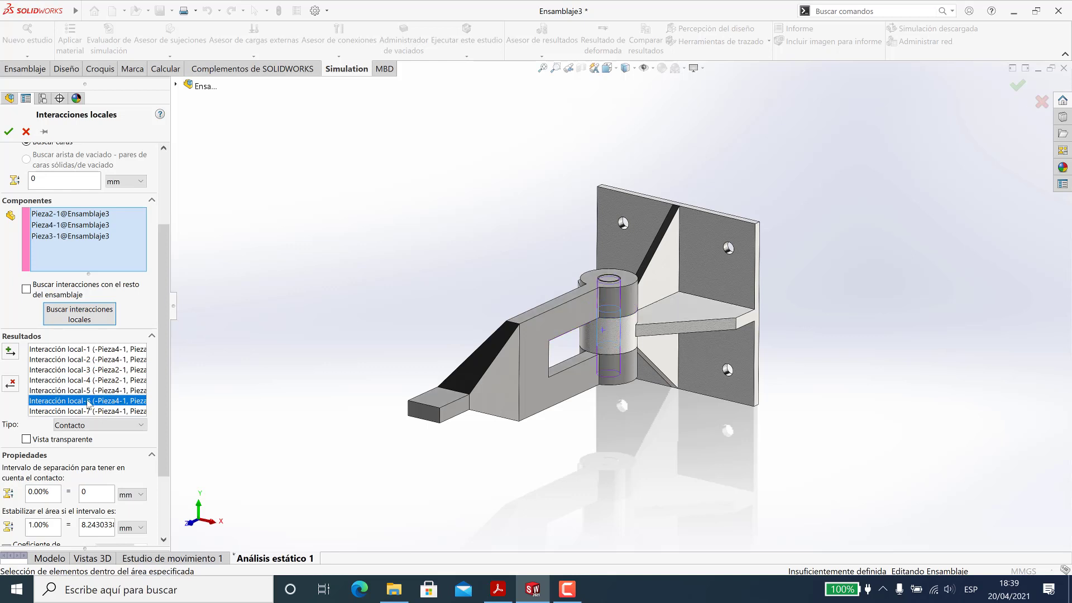
pyautogui.click(88, 411)
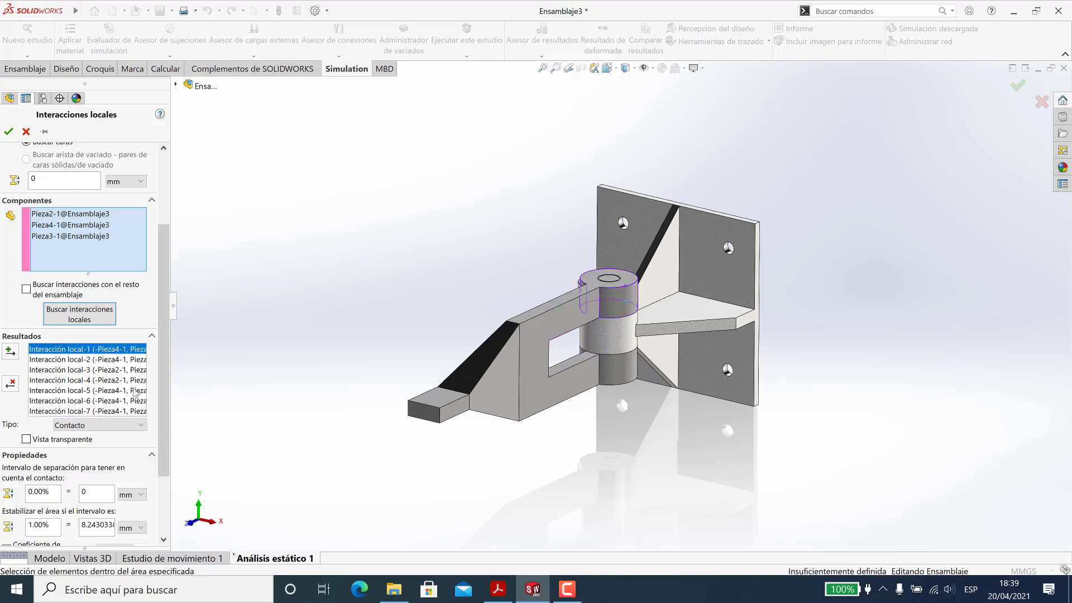
pyautogui.moveTo(171, 397); pyautogui.dragTo(225, 375)
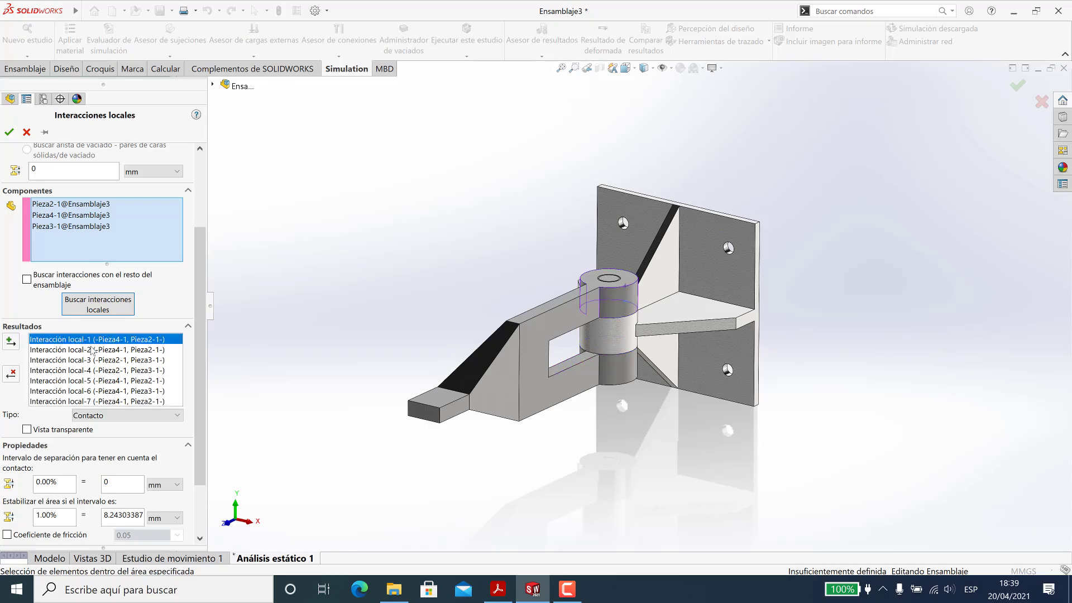
pyautogui.scroll(-8, 594, 298)
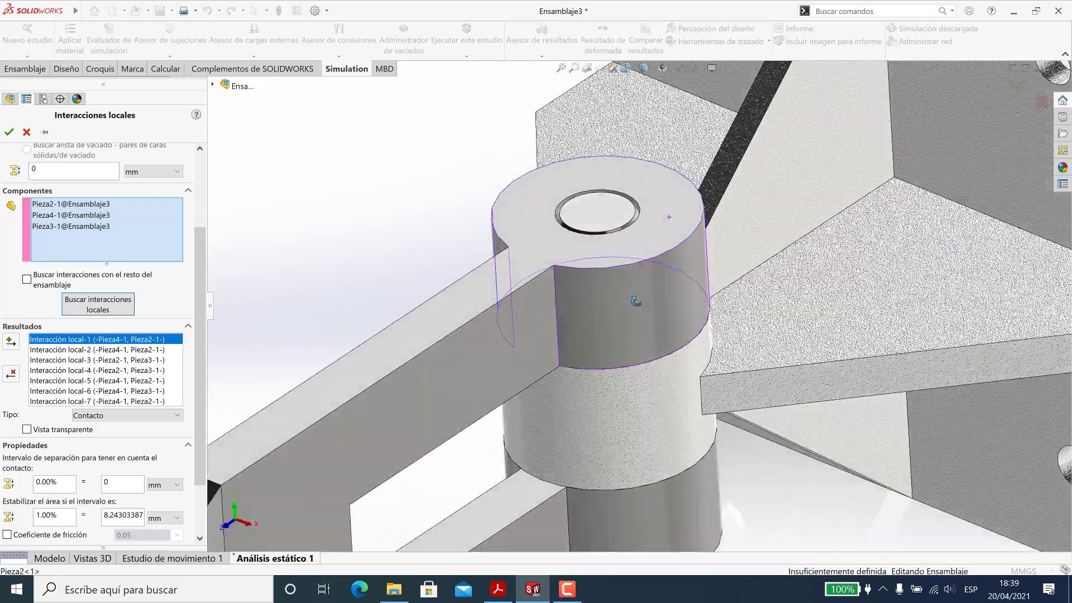
pyautogui.scroll(-10, 593, 298)
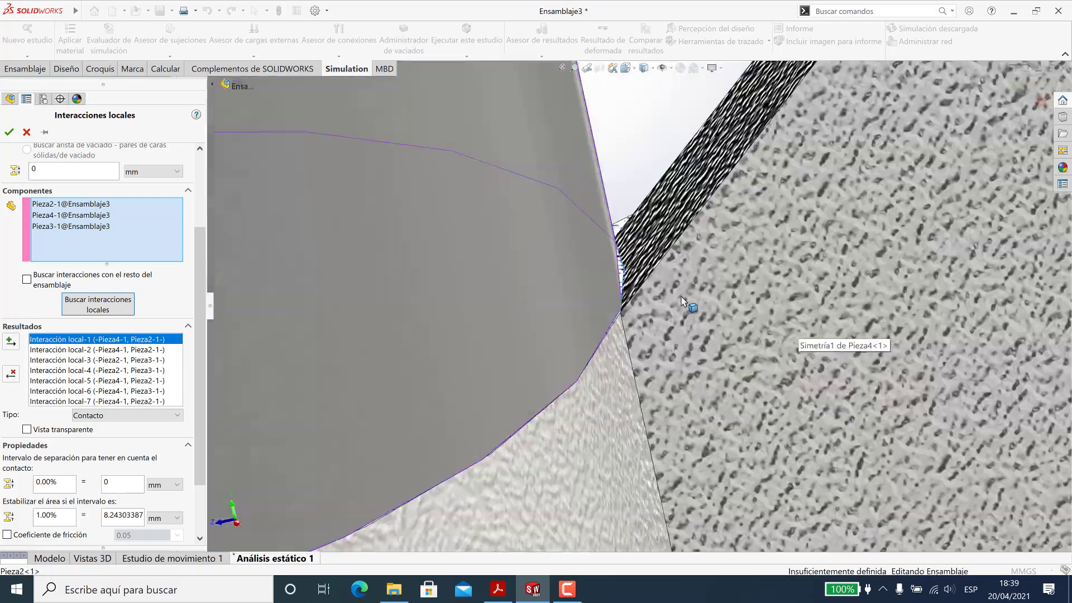
pyautogui.scroll(15, 624, 318)
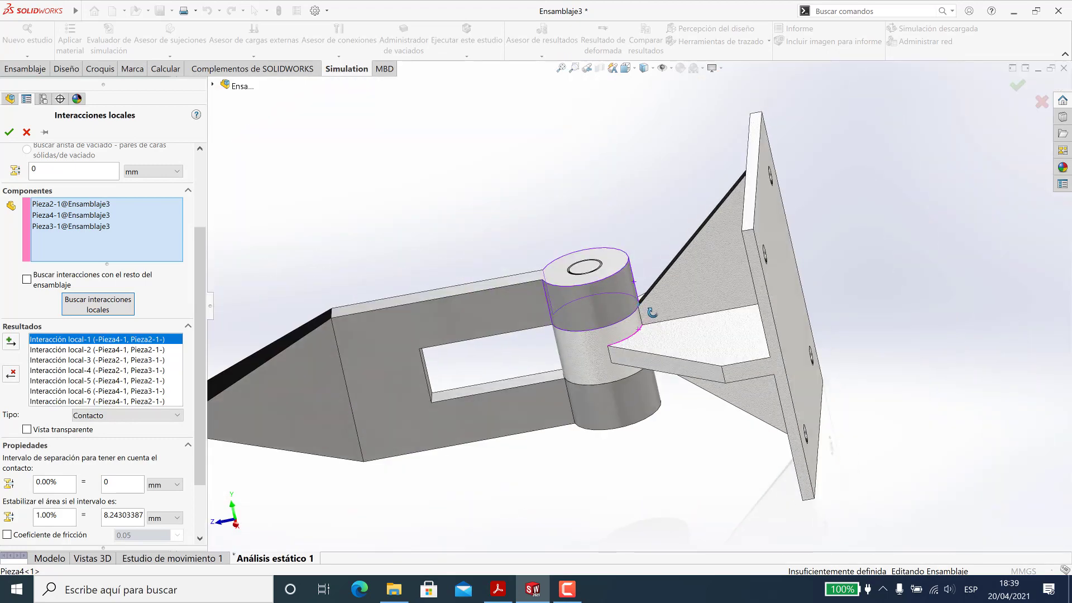
pyautogui.scroll(3, 670, 311)
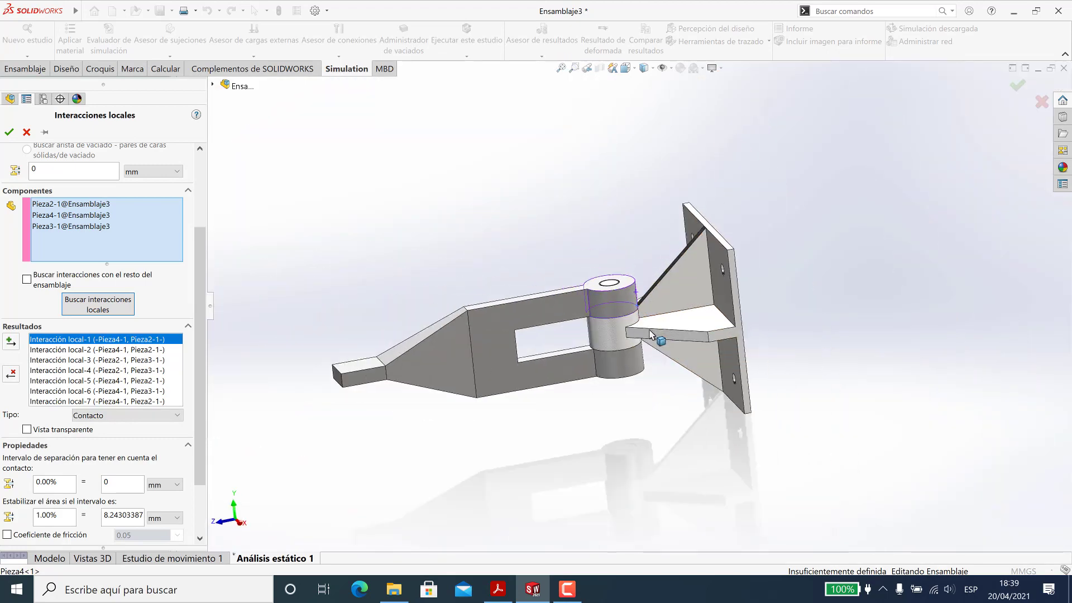
pyautogui.click(45, 133)
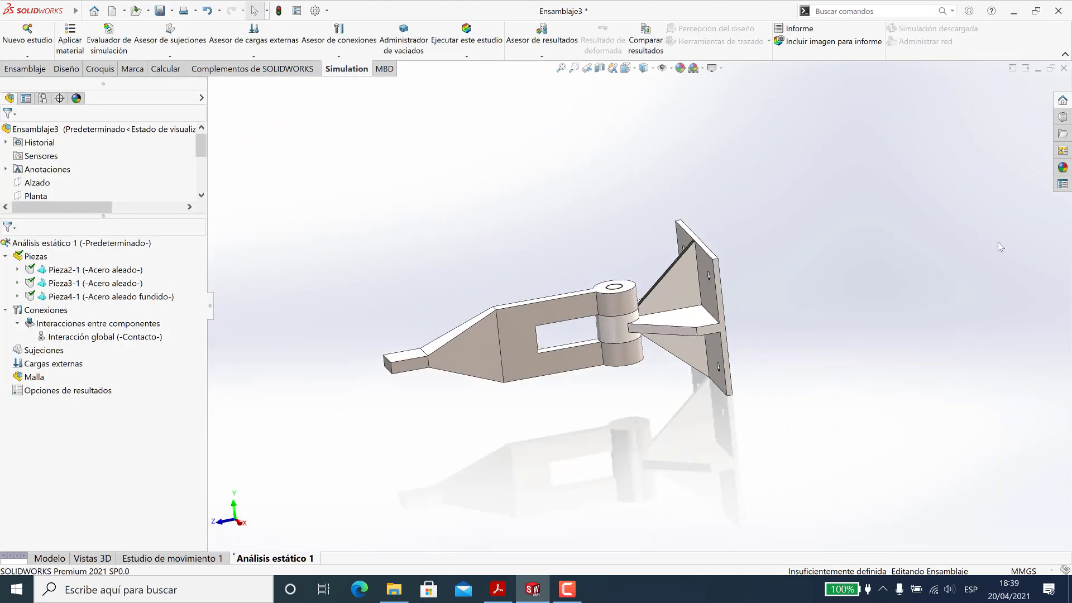
# - Close the Ensamblaje3 assembly
pyautogui.click(1063, 69)
pyautogui.click(451, 336)
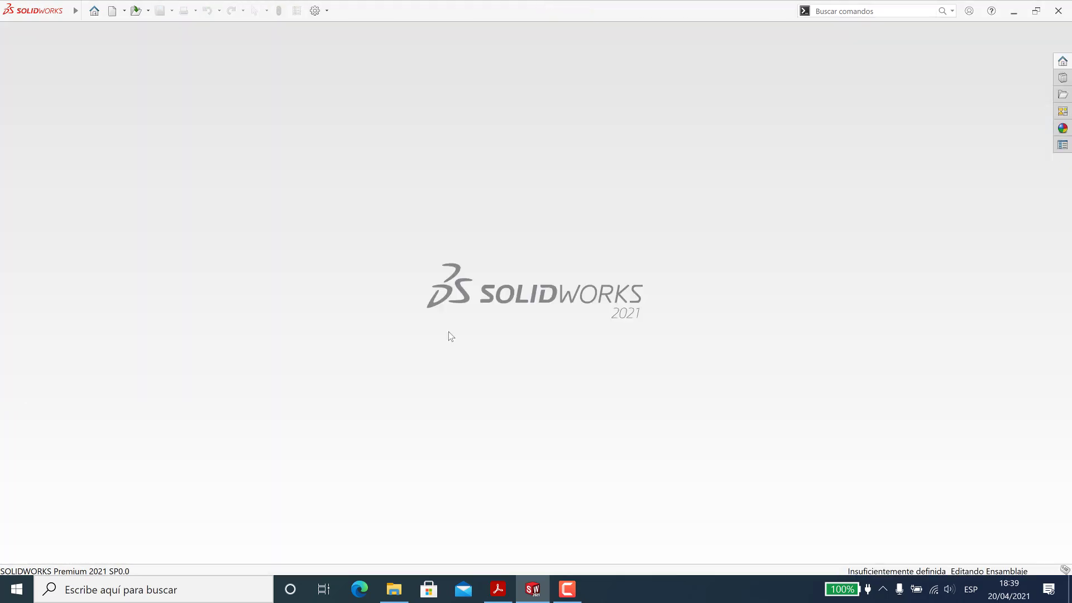
pyautogui.click(570, 590)
pyautogui.click(1029, 553)
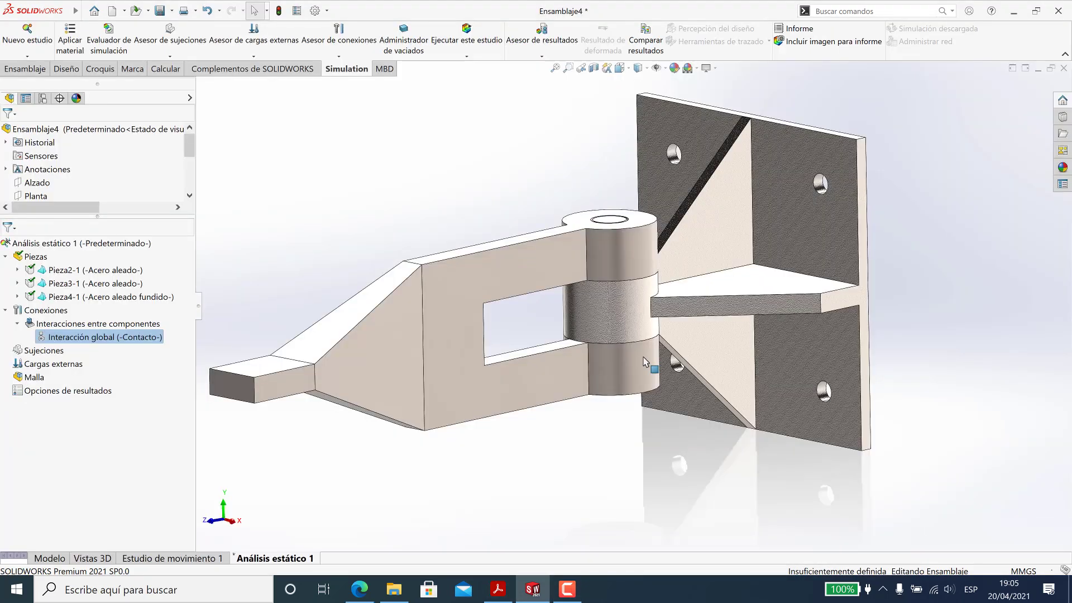
# - Search automatically for local face interactions among Pieza2, Pieza3 and Pieza4 of Ensamblaje4
pyautogui.moveTo(643, 357); pyautogui.dragTo(624, 335, button='middle')
pyautogui.scroll(3, 668, 322)
pyautogui.scroll(-3, 668, 322)
pyautogui.scroll(5, 579, 327)
pyautogui.scroll(4, 624, 335)
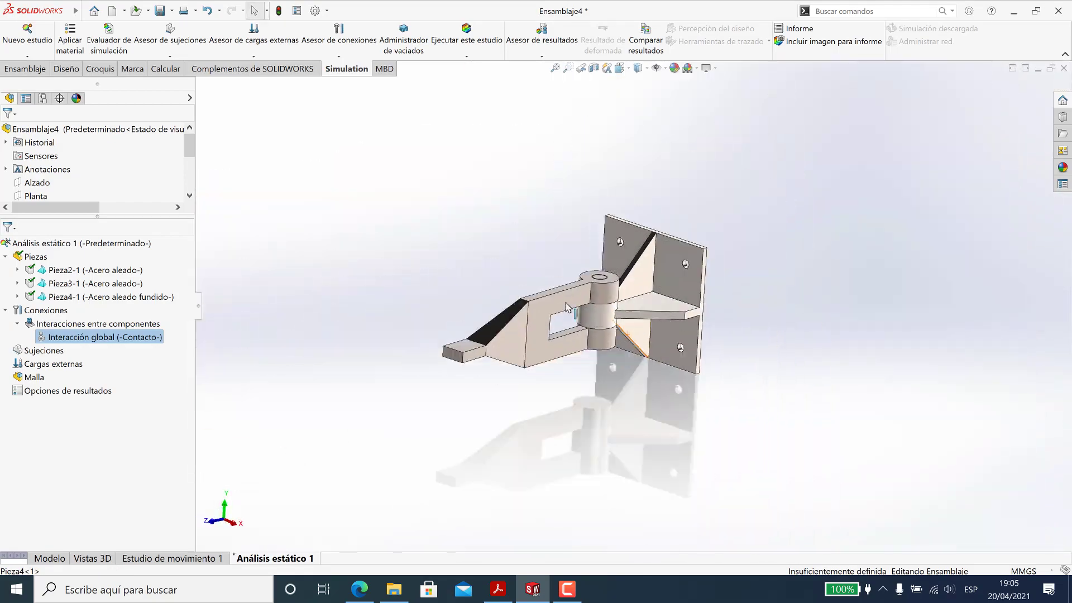
pyautogui.hotkey('ctrl', '7')
pyautogui.scroll(2, 737, 267)
pyautogui.moveTo(737, 267); pyautogui.dragTo(233, 311, button='middle')
pyautogui.click(338, 56)
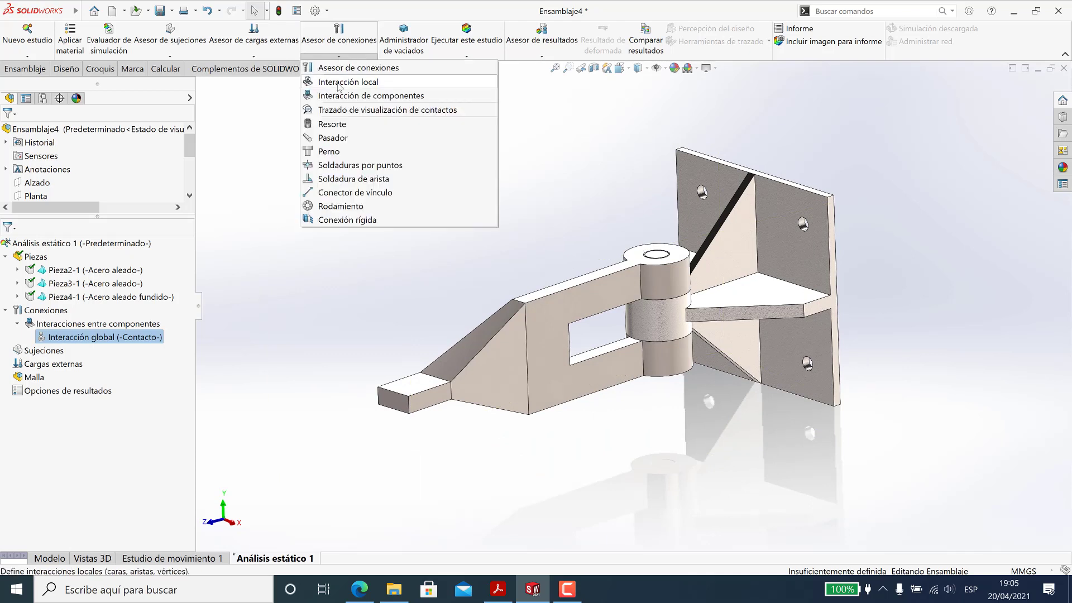
pyautogui.click(369, 81)
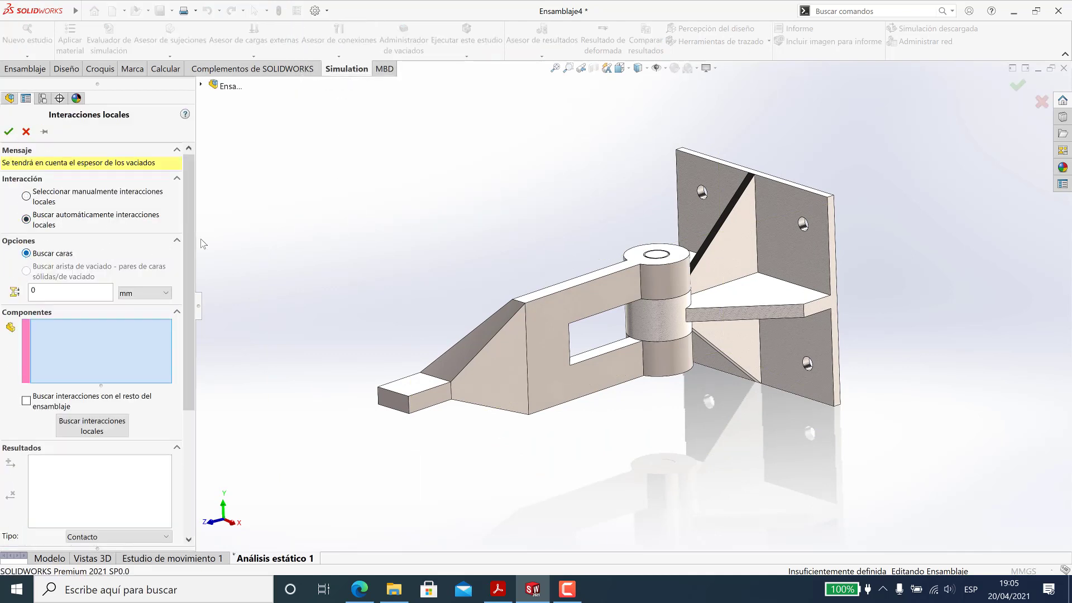
pyautogui.scroll(-3, 147, 254)
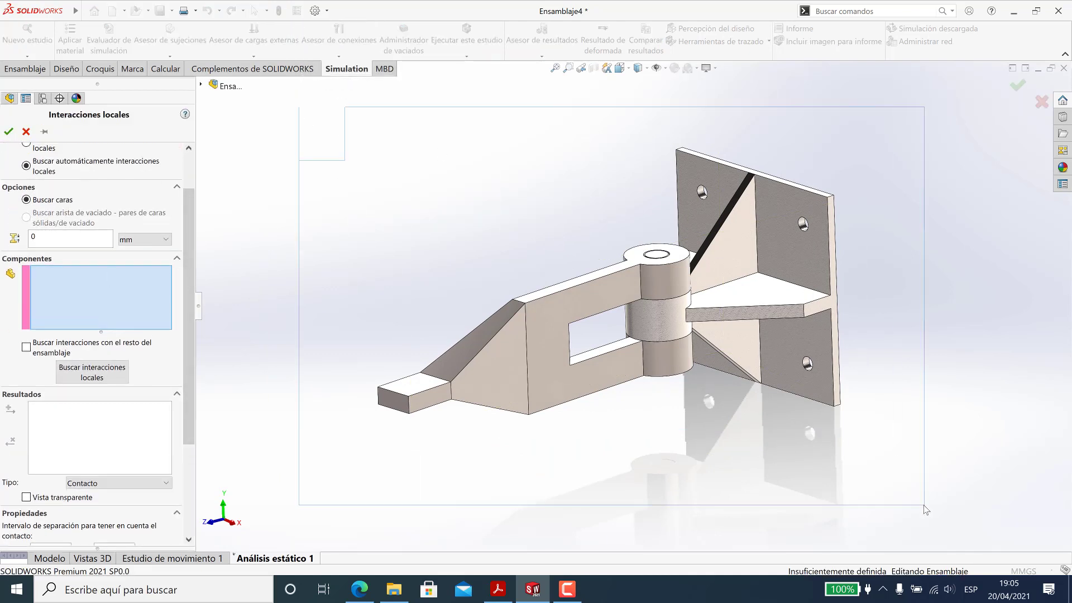
pyautogui.moveTo(918, 486); pyautogui.dragTo(918, 486)
pyautogui.click(92, 372)
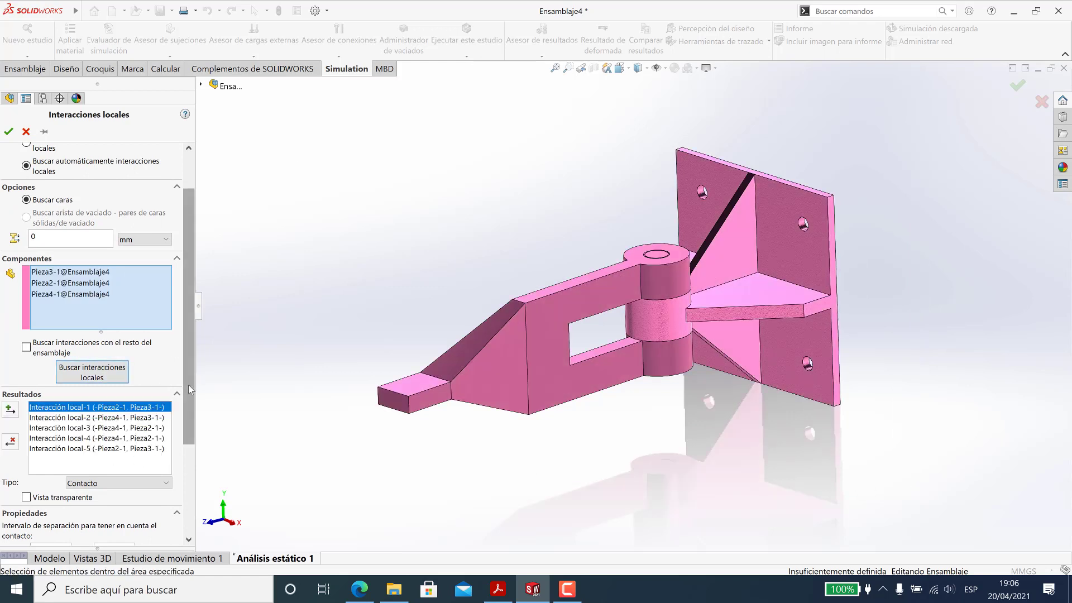
# - Add all the detected local interactions to the study as type Contacto and accept the definition
pyautogui.scroll(-3, 89, 363)
pyautogui.click(85, 357)
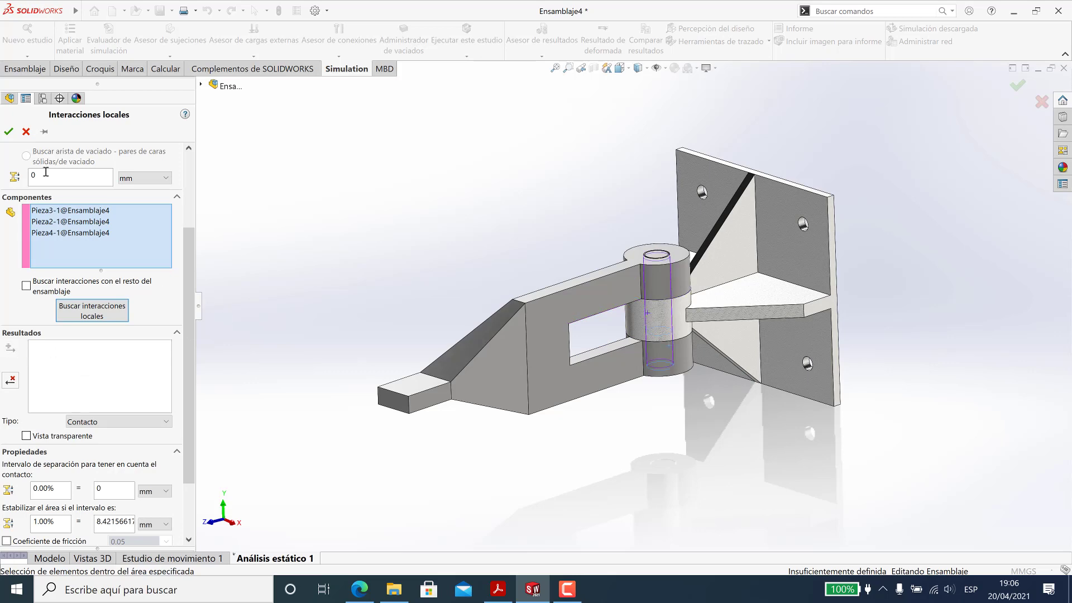
pyautogui.moveTo(300, 336); pyautogui.dragTo(321, 246, button='right')
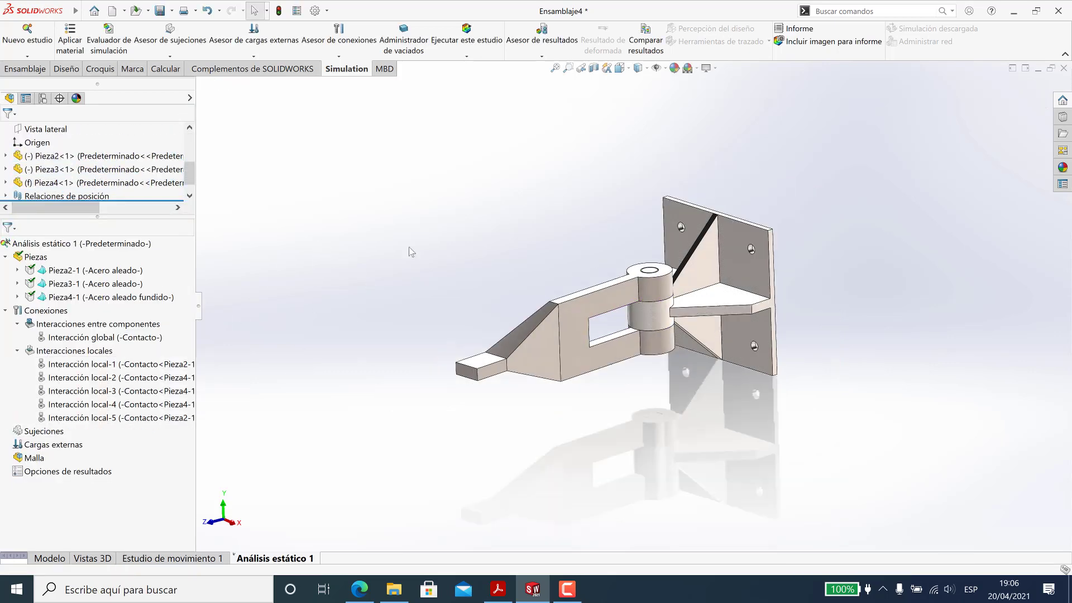
# - Start a manually selected local interaction of type Pared virtual on the back face of Pieza4's mounting plate
pyautogui.moveTo(705, 288); pyautogui.dragTo(631, 232, button='middle')
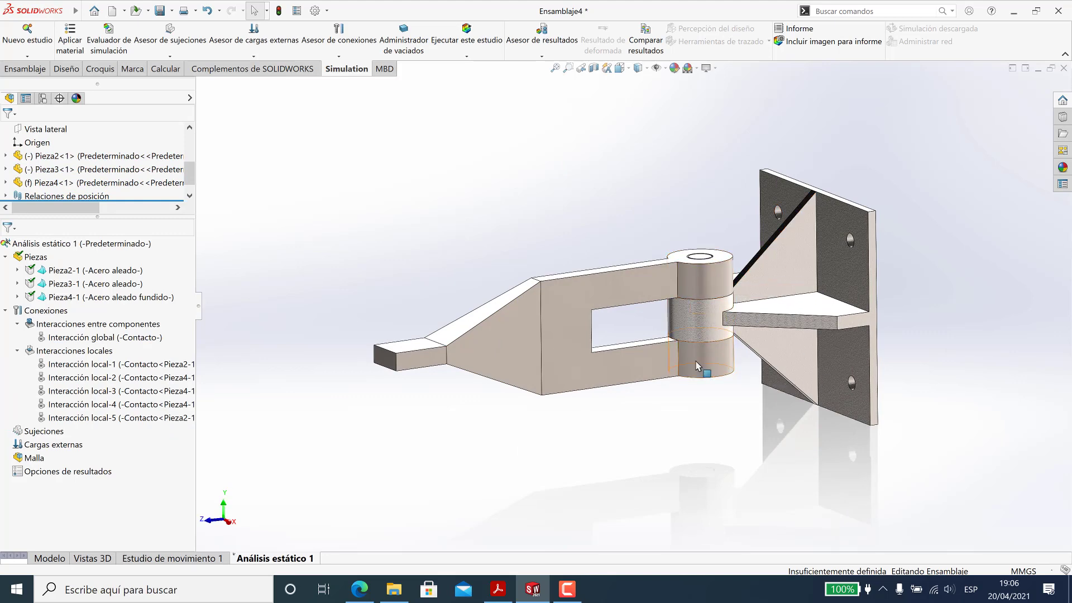
pyautogui.rightClick(37, 436)
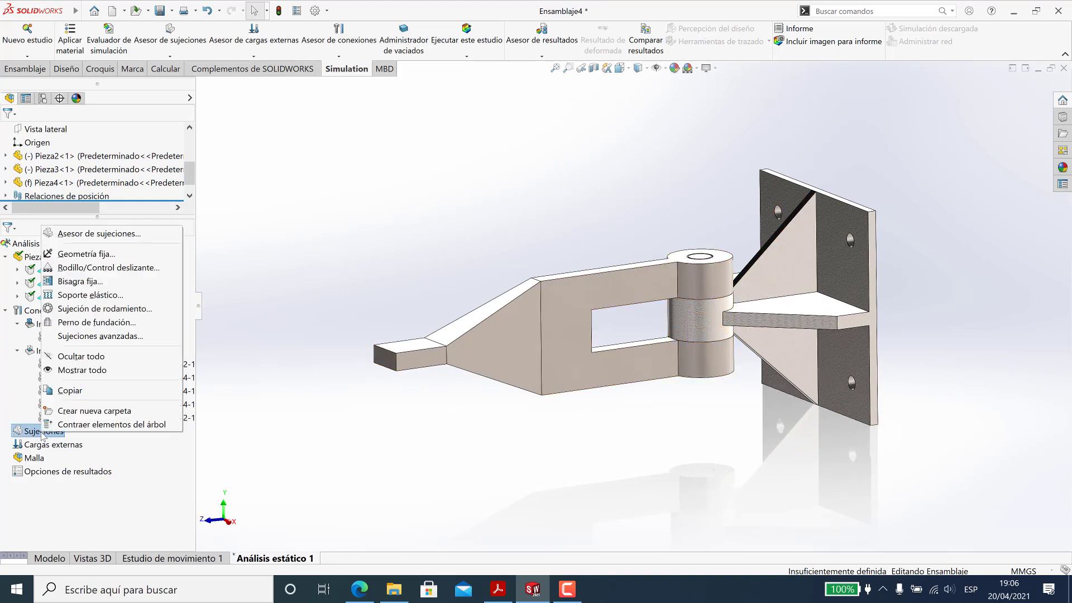
pyautogui.click(284, 325)
pyautogui.click(339, 56)
pyautogui.click(338, 82)
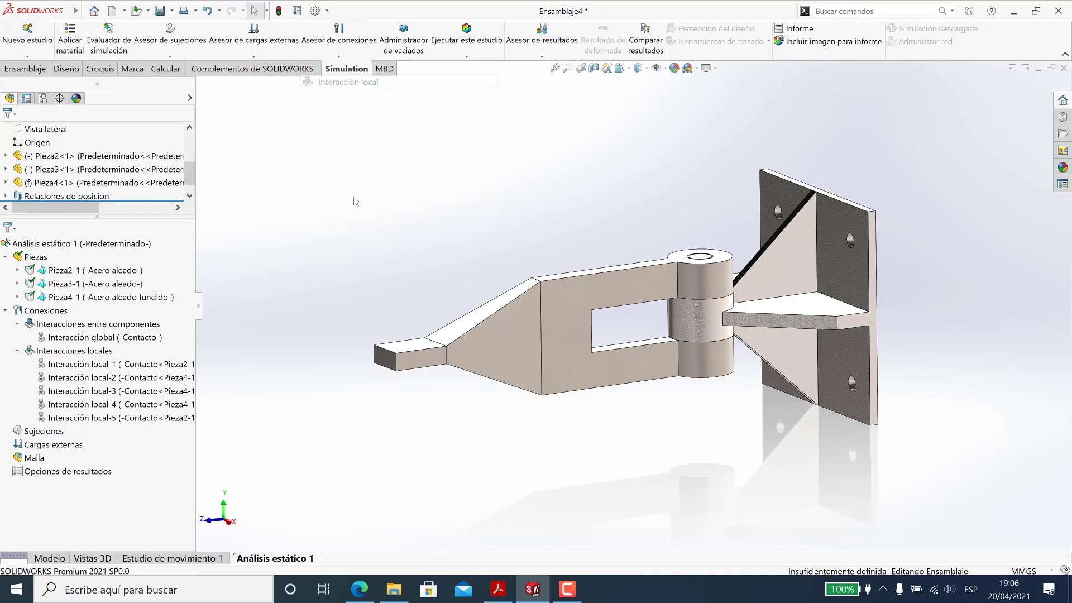
pyautogui.click(45, 220)
pyautogui.click(68, 198)
pyautogui.click(84, 254)
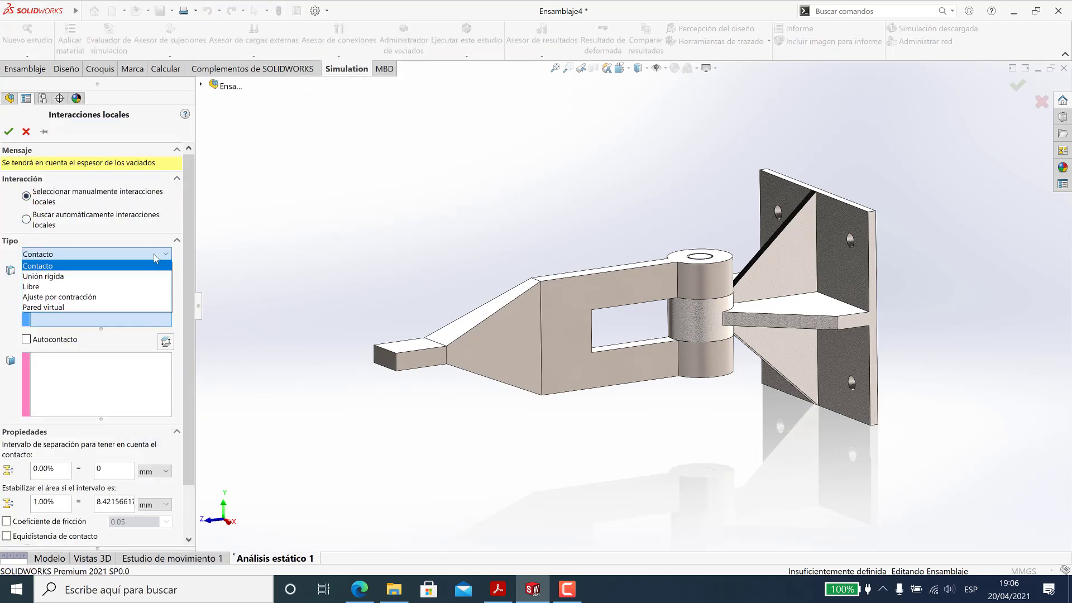
pyautogui.click(75, 308)
pyautogui.scroll(-3, 865, 235)
pyautogui.moveTo(866, 235); pyautogui.dragTo(762, 285, button='middle')
pyautogui.click(929, 325)
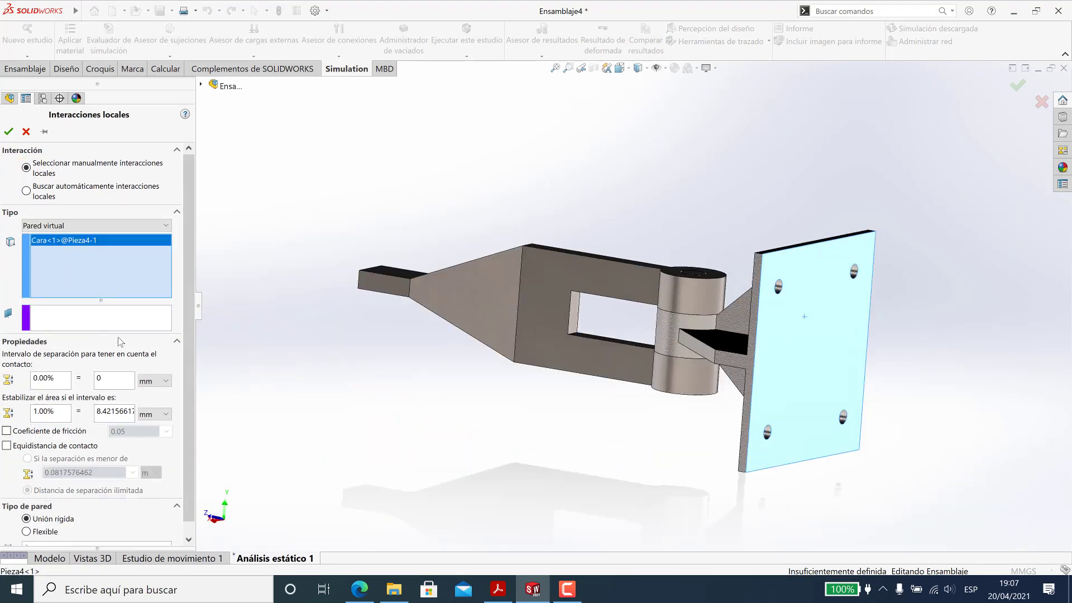
# - Use Pieza4's Alzado plane as the target of the virtual wall and create it with the wall type Unión rígida
pyautogui.click(118, 323)
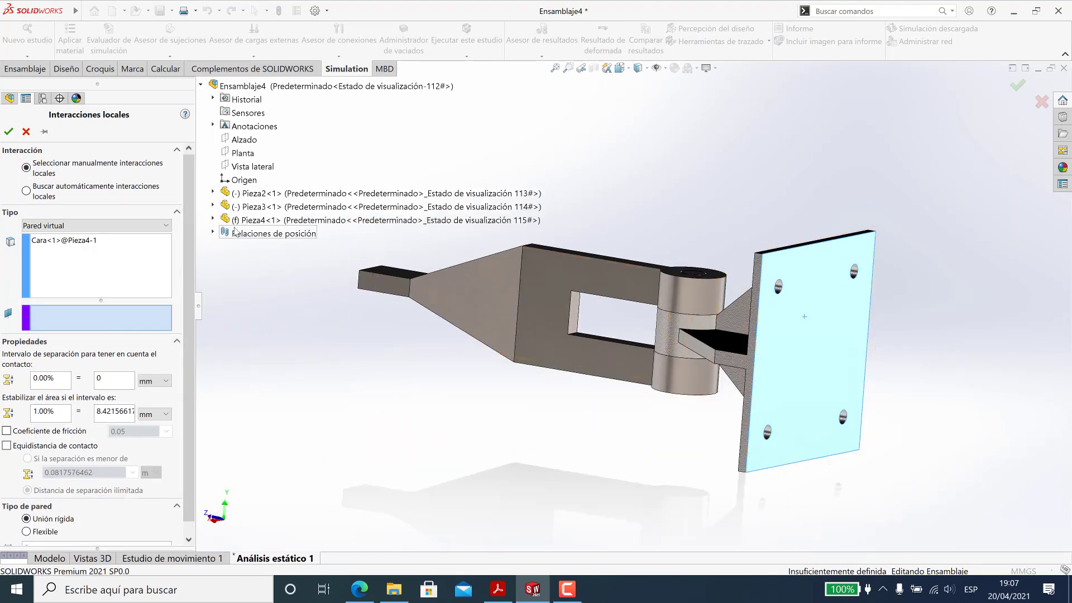
pyautogui.click(213, 220)
pyautogui.click(256, 314)
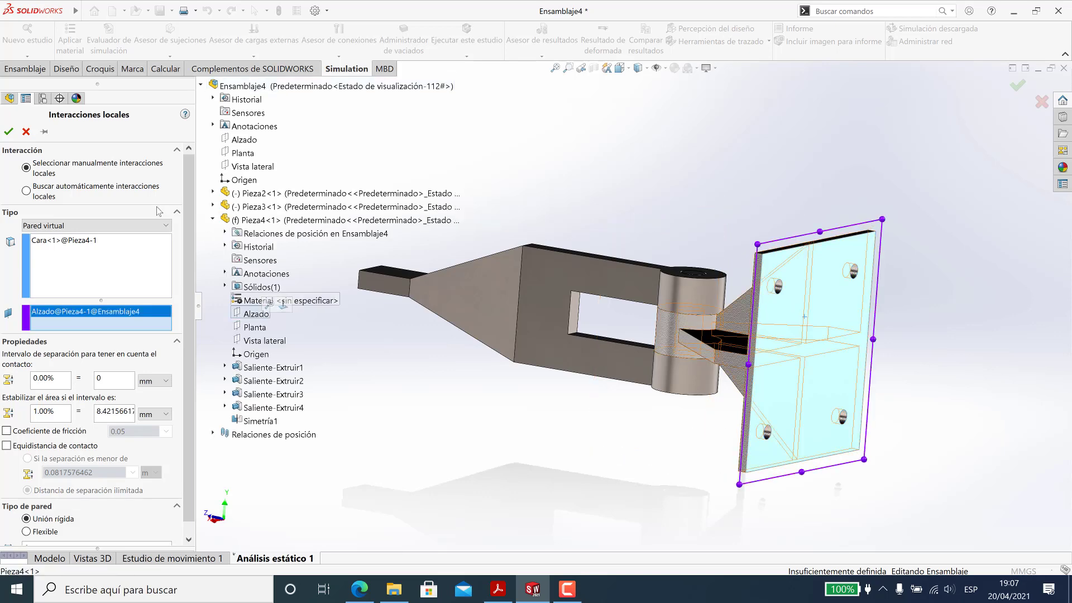
pyautogui.scroll(-1, 195, 453)
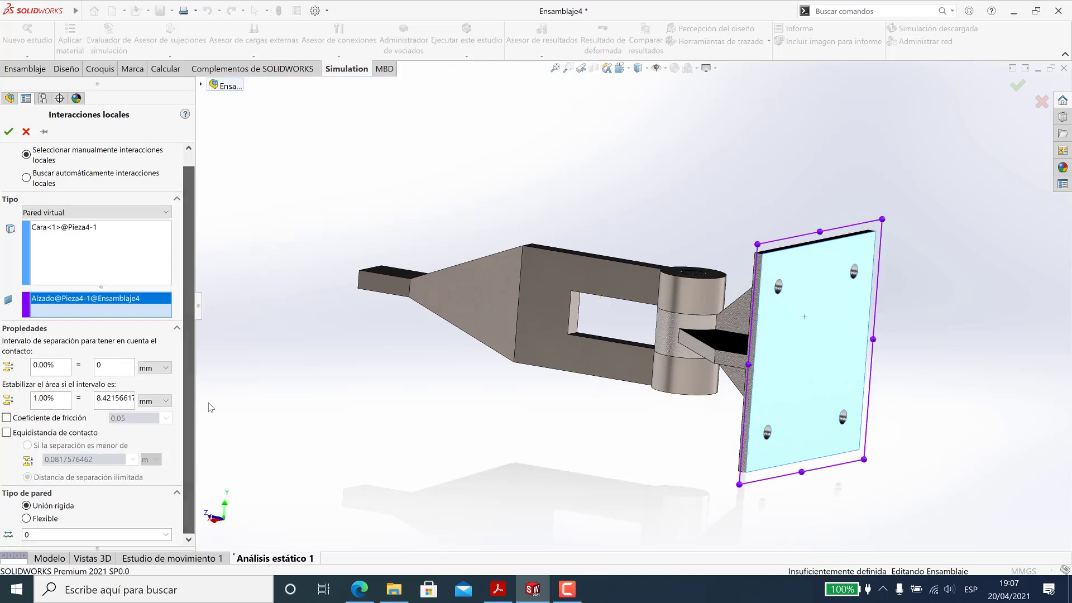
pyautogui.click(12, 134)
pyautogui.click(83, 445)
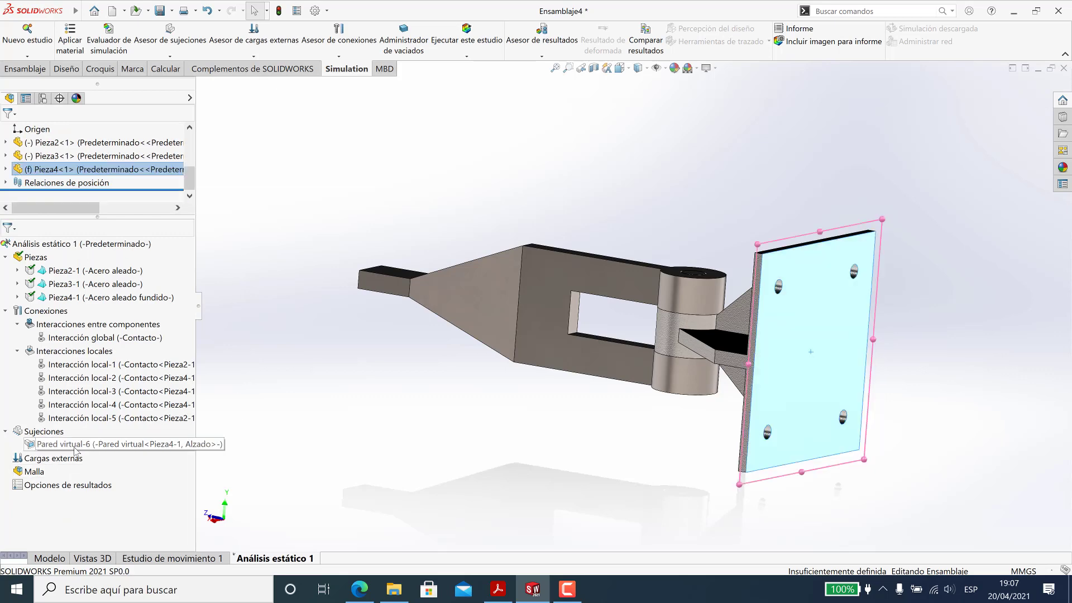
pyautogui.hotkey('ctrl', '7')
pyautogui.click(933, 292)
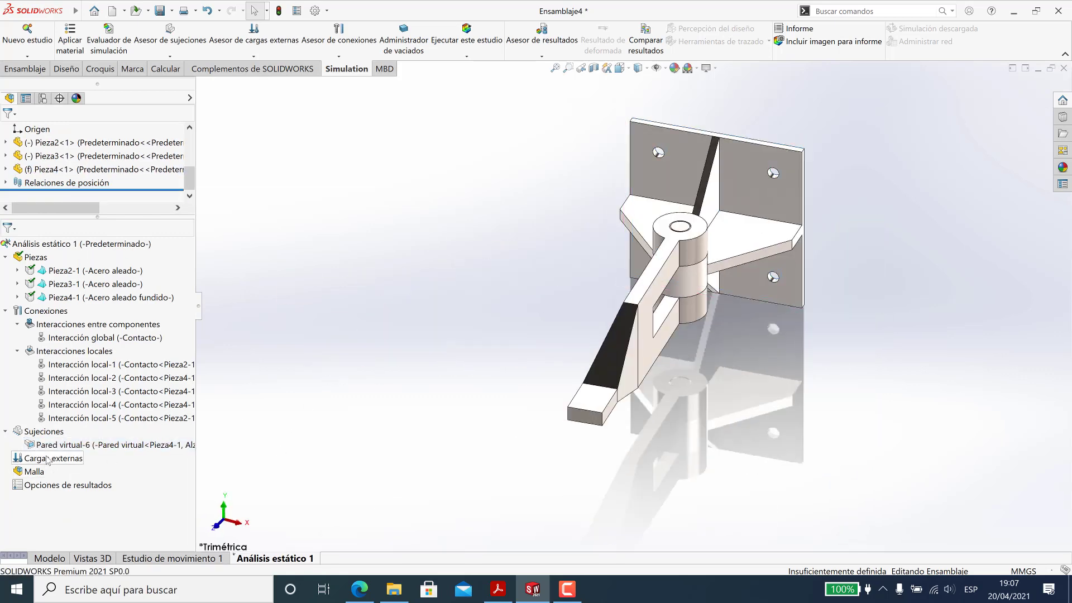
# - Start a foundation bolt fixture on the front circular edge of the upper-left hole in Pieza4's plate
pyautogui.click(339, 56)
pyautogui.click(335, 323)
pyautogui.rightClick(43, 432)
pyautogui.click(88, 325)
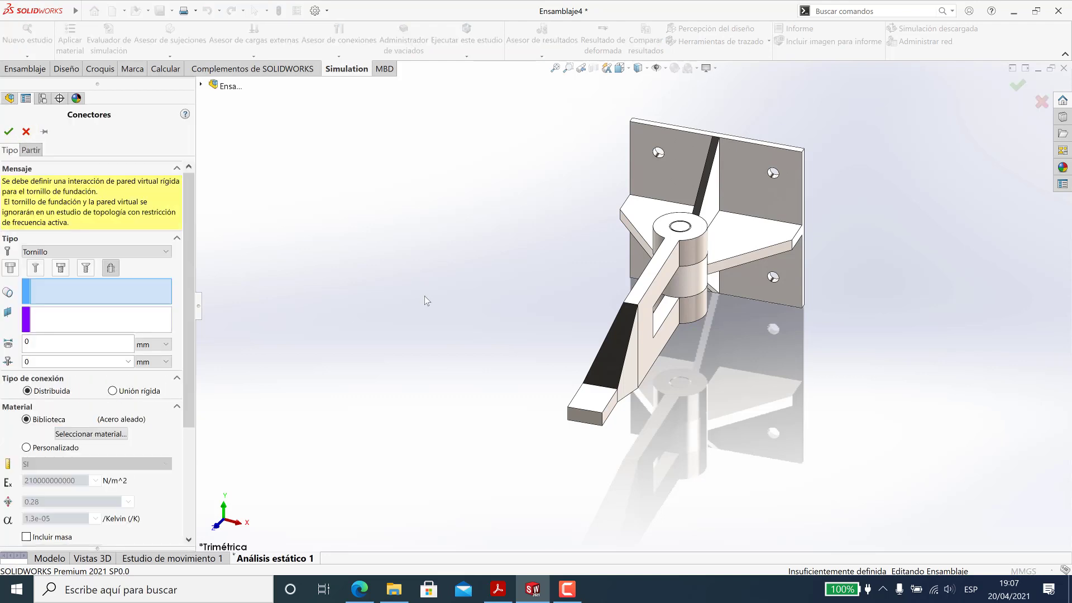
pyautogui.click(112, 269)
pyautogui.scroll(-6, 635, 213)
pyautogui.click(630, 275)
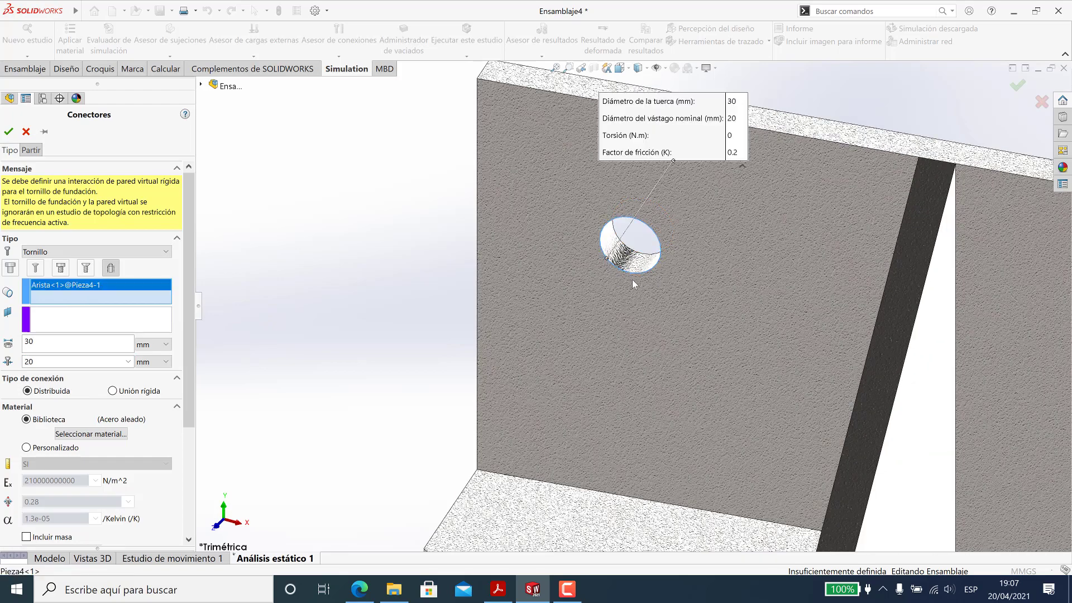
# - Target the upper-left foundation bolt to Pieza4's Alzado plane and create it with a 600 N·m torsion preload
pyautogui.scroll(2, 630, 277)
pyautogui.click(201, 85)
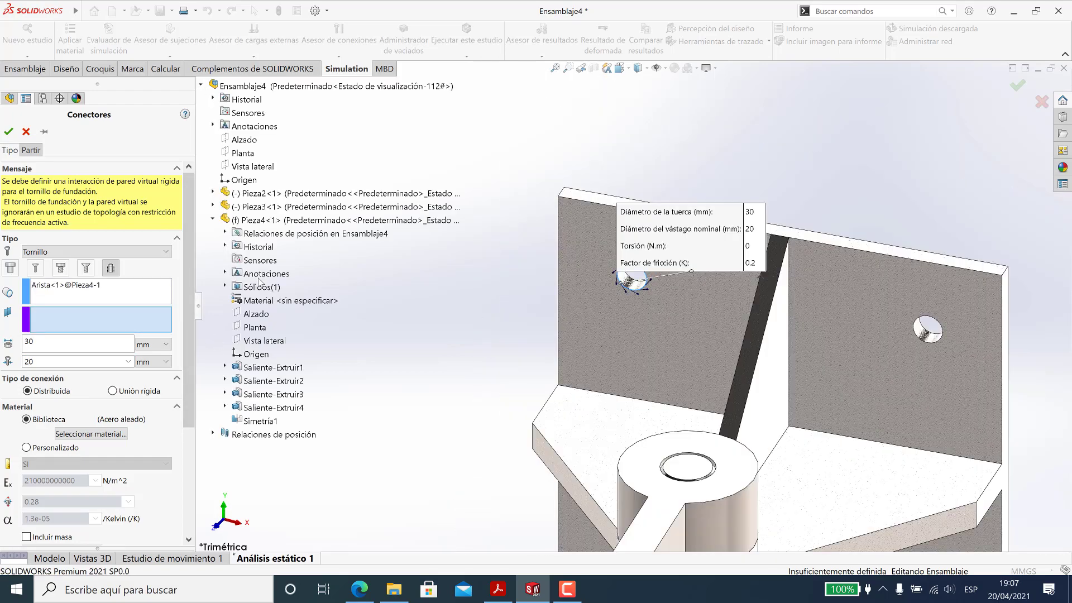
pyautogui.click(255, 315)
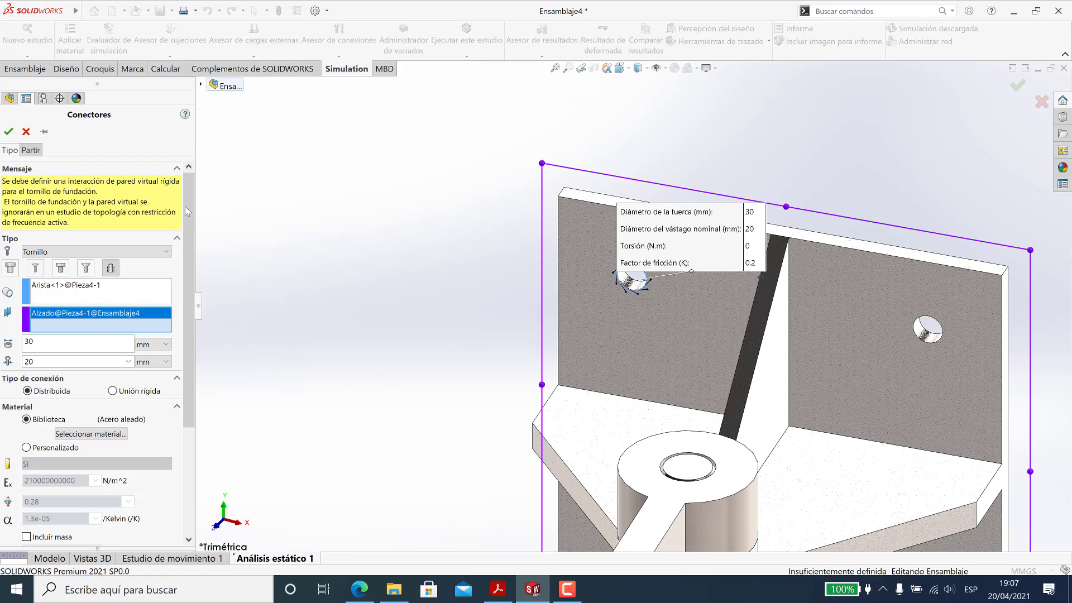
pyautogui.scroll(-3, 56, 447)
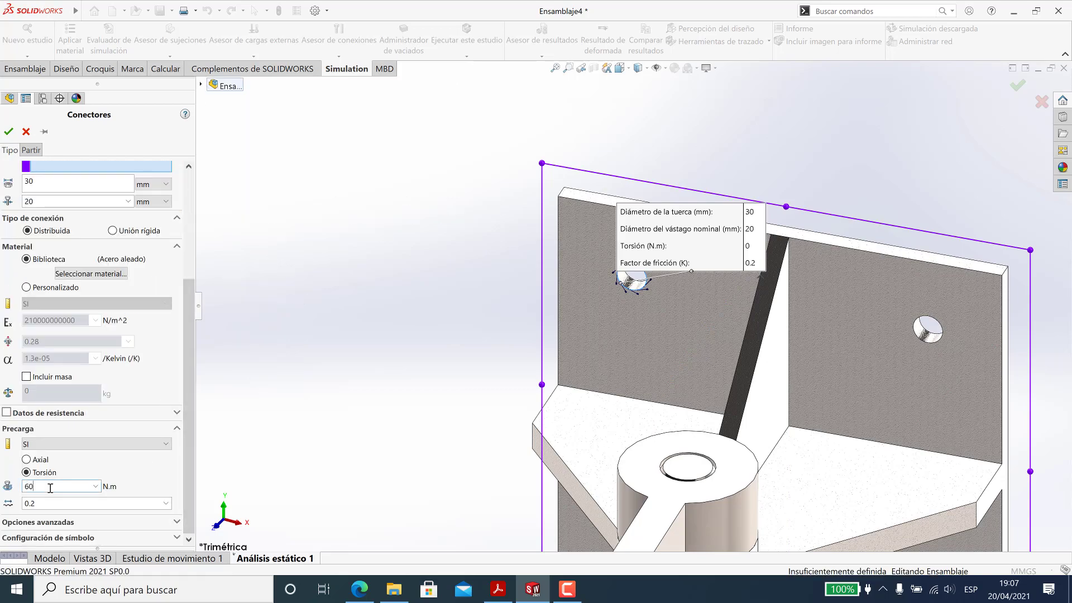
pyautogui.click(10, 132)
# - Start a second foundation bolt on the front circular edge of the upper-right hole in Pieza4's plate
pyautogui.scroll(1, 620, 293)
pyautogui.moveTo(621, 293); pyautogui.dragTo(706, 311, button='middle')
pyautogui.scroll(5, 706, 311)
pyautogui.scroll(-2, 721, 352)
pyautogui.moveTo(720, 352); pyautogui.dragTo(741, 339, button='middle')
pyautogui.rightClick(45, 432)
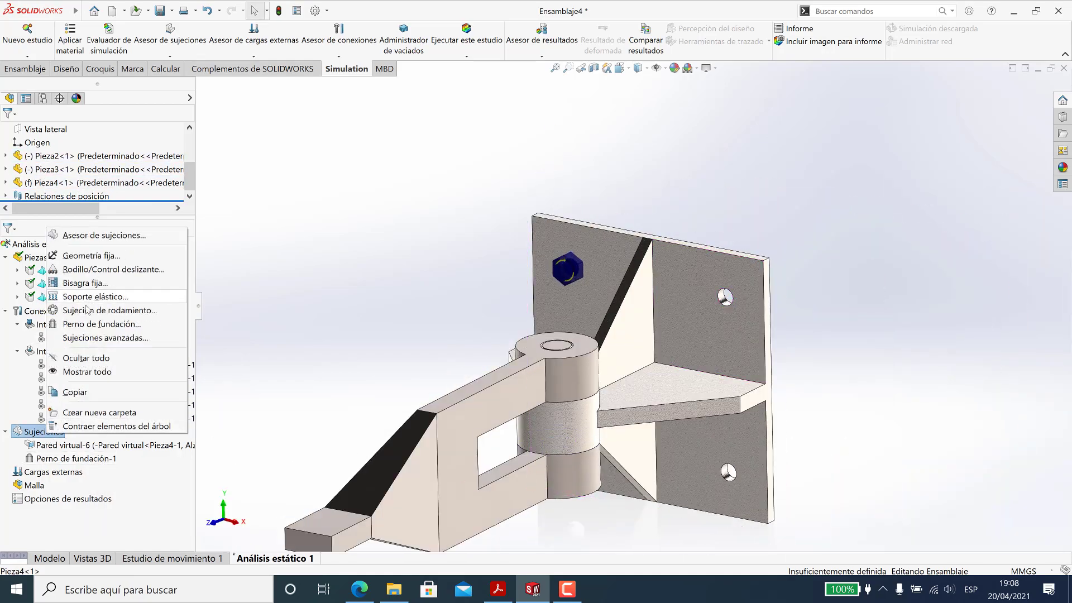
pyautogui.click(96, 325)
pyautogui.click(111, 268)
pyautogui.scroll(-6, 726, 299)
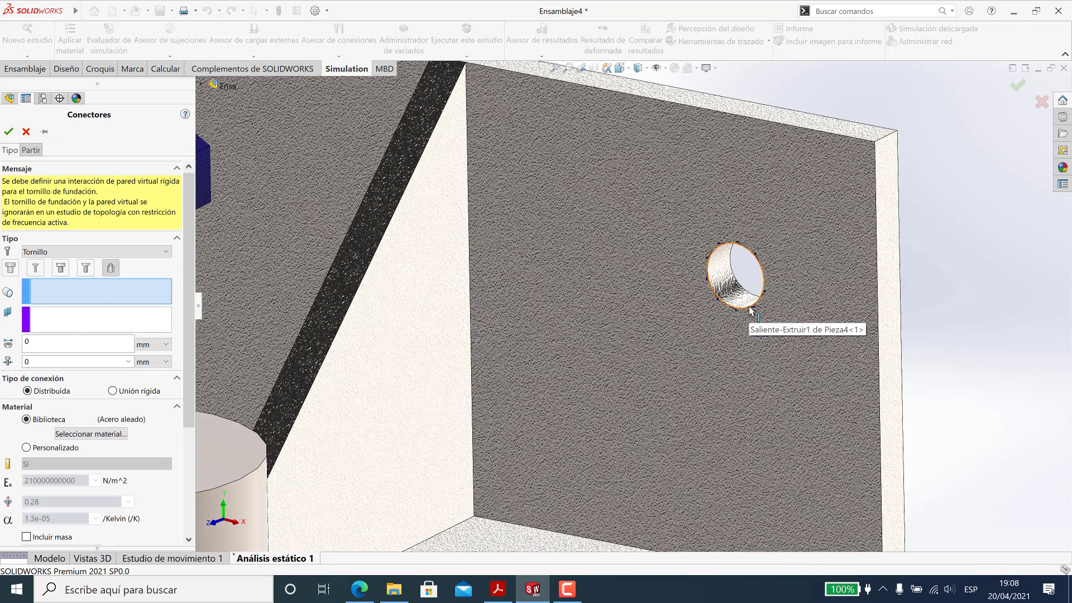
pyautogui.click(750, 307)
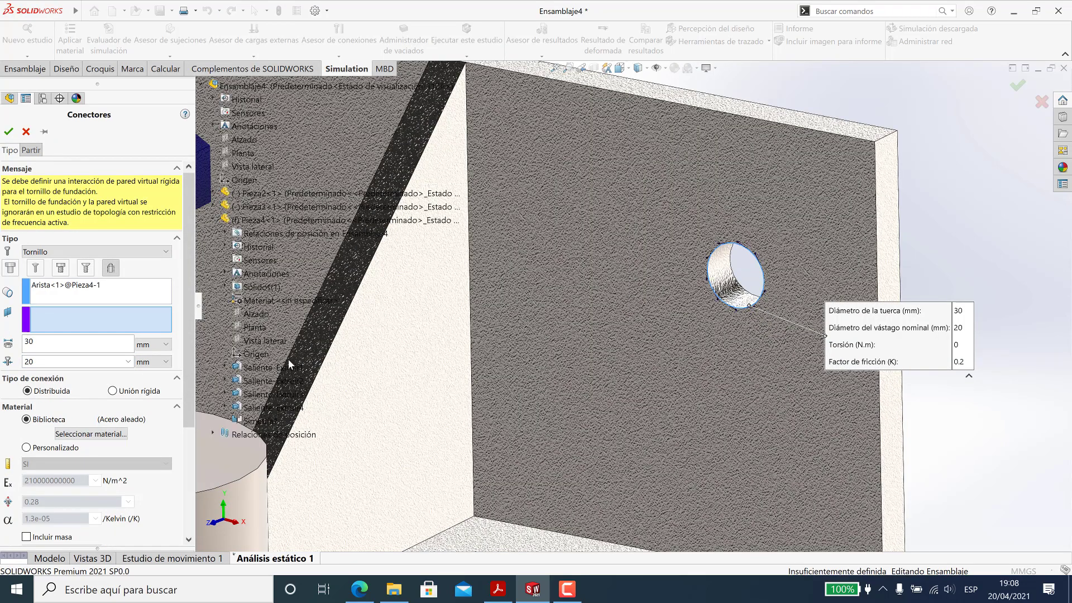
# - Target the upper-right foundation bolt to Pieza4's Alzado plane and create it with a 600 N·m torsion preload
pyautogui.click(254, 314)
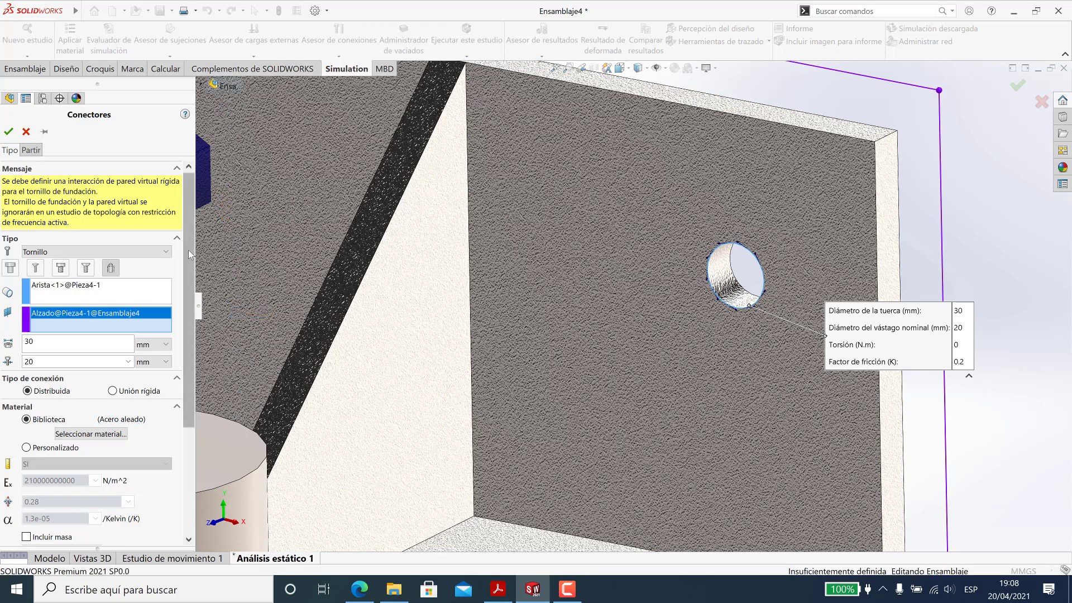
pyautogui.scroll(-5, 189, 249)
pyautogui.doubleClick(49, 488)
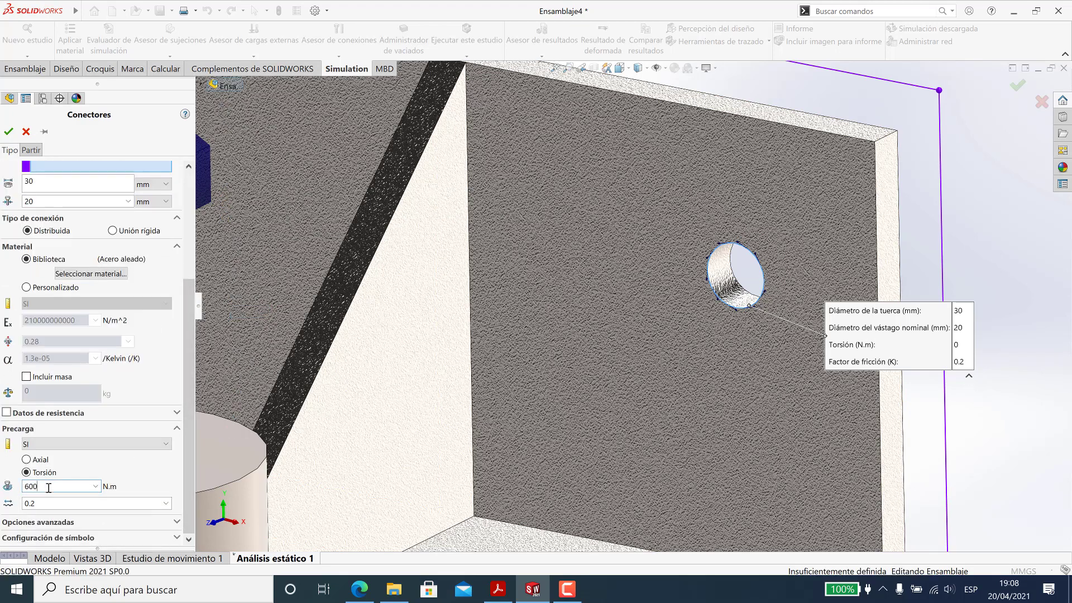
pyautogui.click(8, 132)
# - Start a third foundation bolt on the front circular edge of the lower-left hole in Pieza4's plate
pyautogui.scroll(6, 827, 431)
pyautogui.moveTo(533, 394); pyautogui.dragTo(479, 376, button='middle')
pyautogui.scroll(-5, 479, 376)
pyautogui.rightClick(43, 432)
pyautogui.click(84, 327)
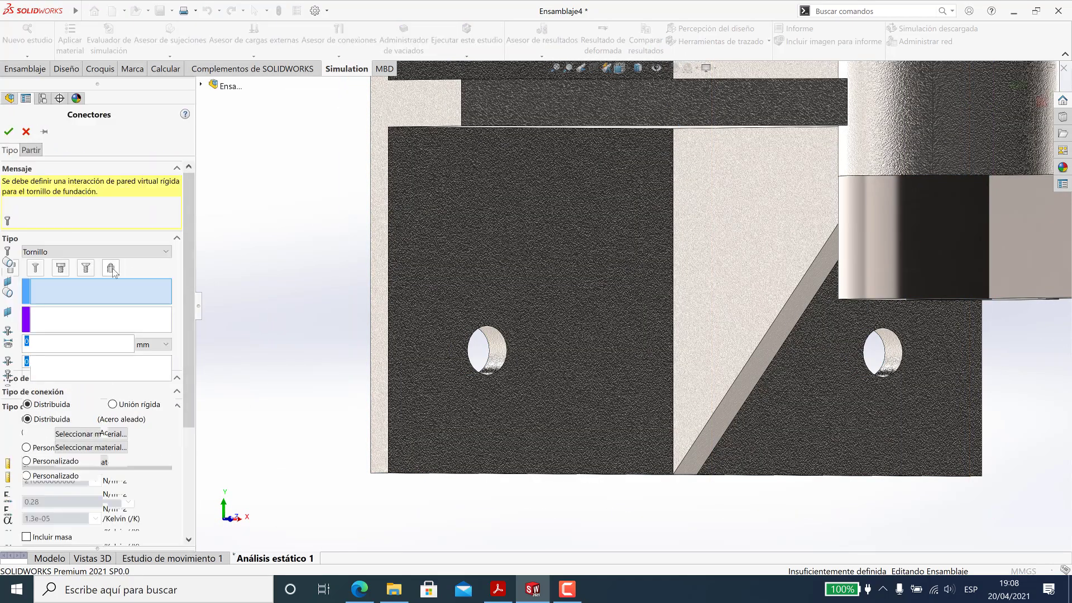
pyautogui.click(493, 378)
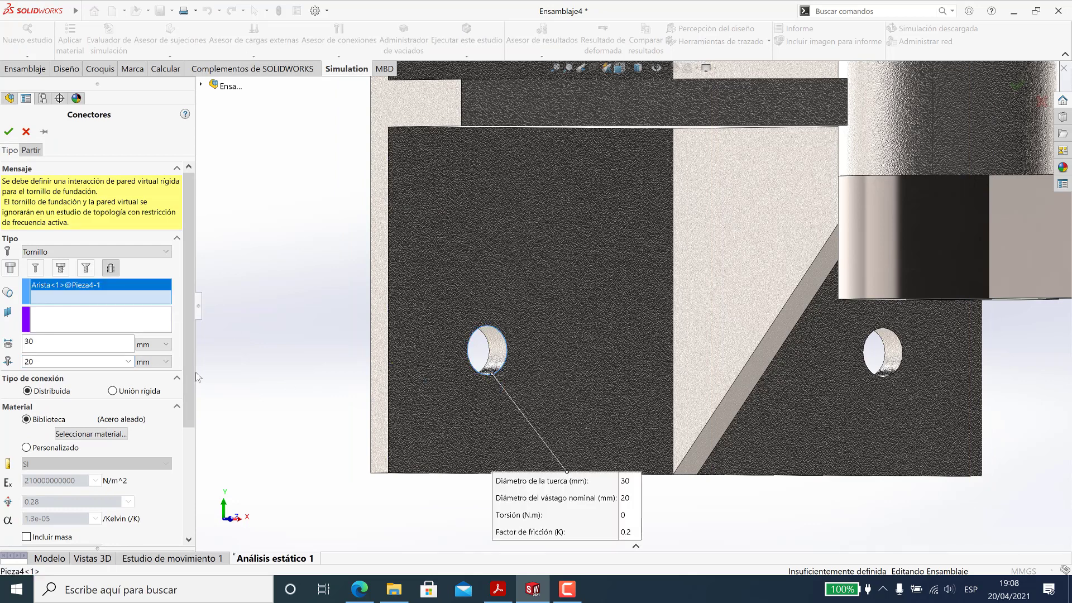
# - Target the lower-left foundation bolt to Pieza4's Alzado plane and create it with a 600 N·m torsion preload
pyautogui.click(201, 84)
pyautogui.click(258, 316)
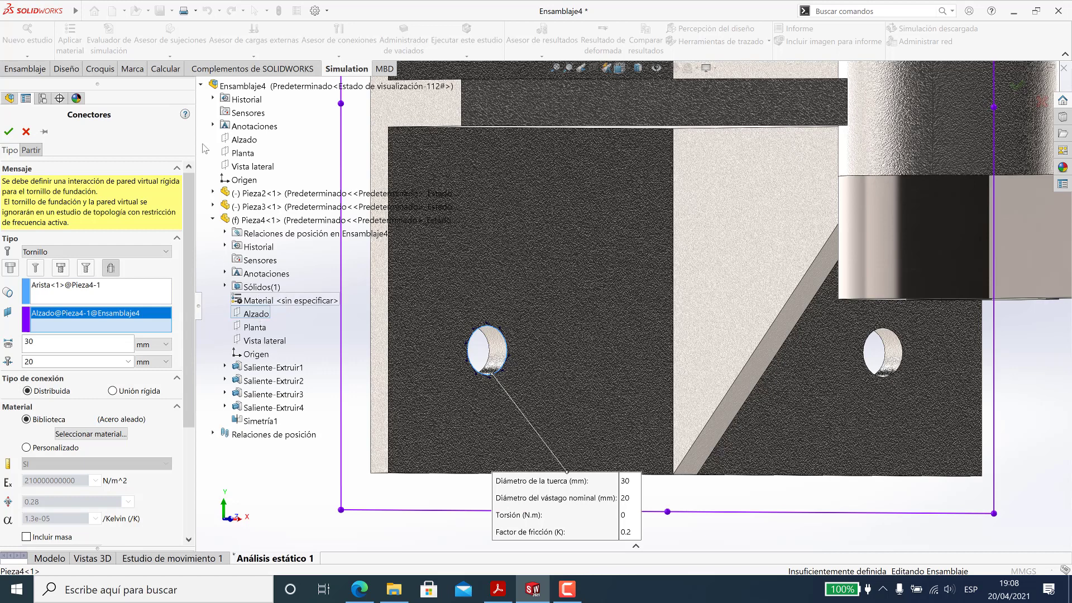
pyautogui.scroll(-5, 84, 419)
pyautogui.click(48, 486)
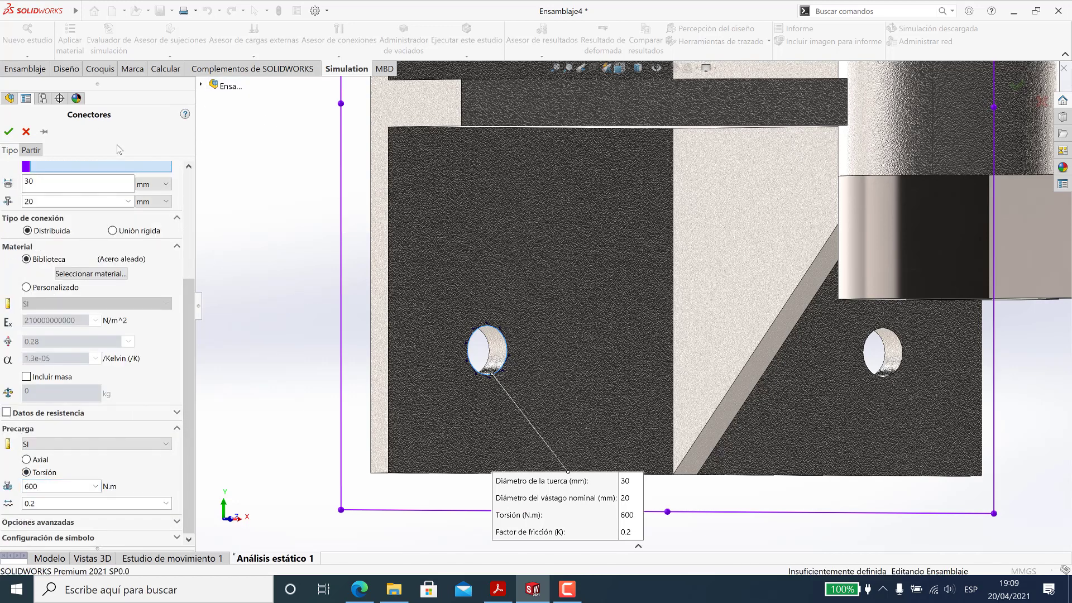
pyautogui.click(8, 132)
# - Start a fourth foundation bolt on the front circular edge of the lower-right hole in Pieza4's plate
pyautogui.scroll(2, 706, 358)
pyautogui.scroll(-2, 888, 359)
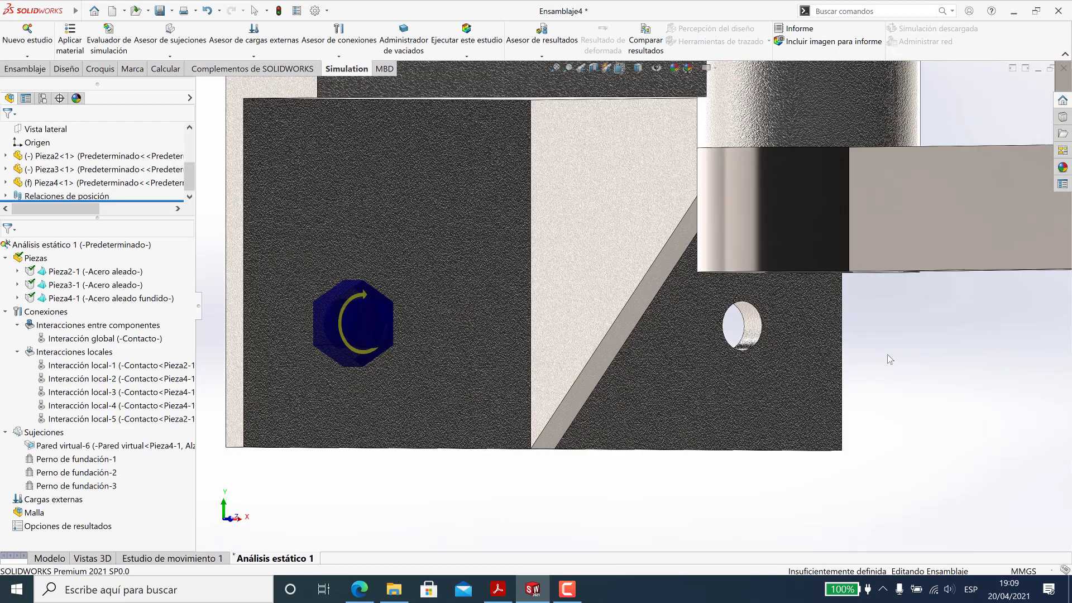
pyautogui.rightClick(41, 433)
pyautogui.click(80, 325)
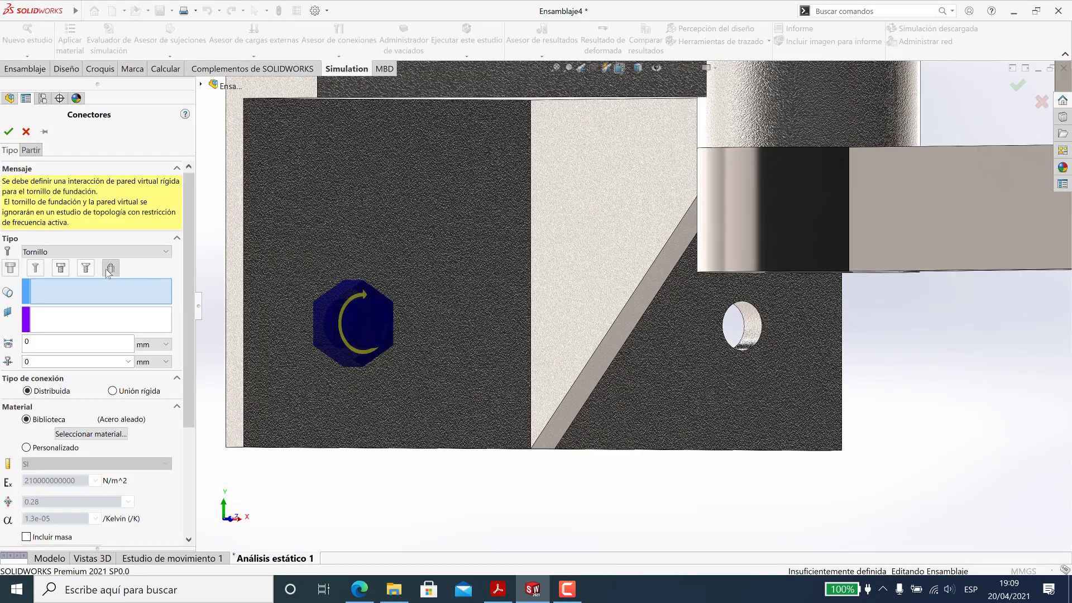
pyautogui.scroll(-2, 777, 334)
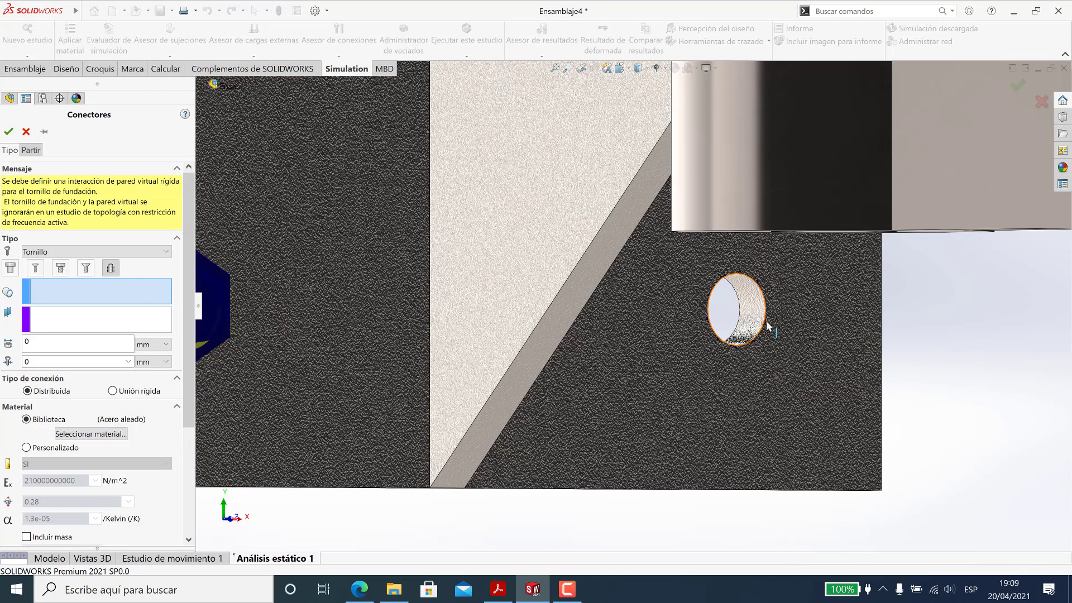
pyautogui.click(767, 325)
# - Target the lower-right foundation bolt to Pieza4's Alzado plane and create it with a 600 N·m torsion preload
pyautogui.click(212, 85)
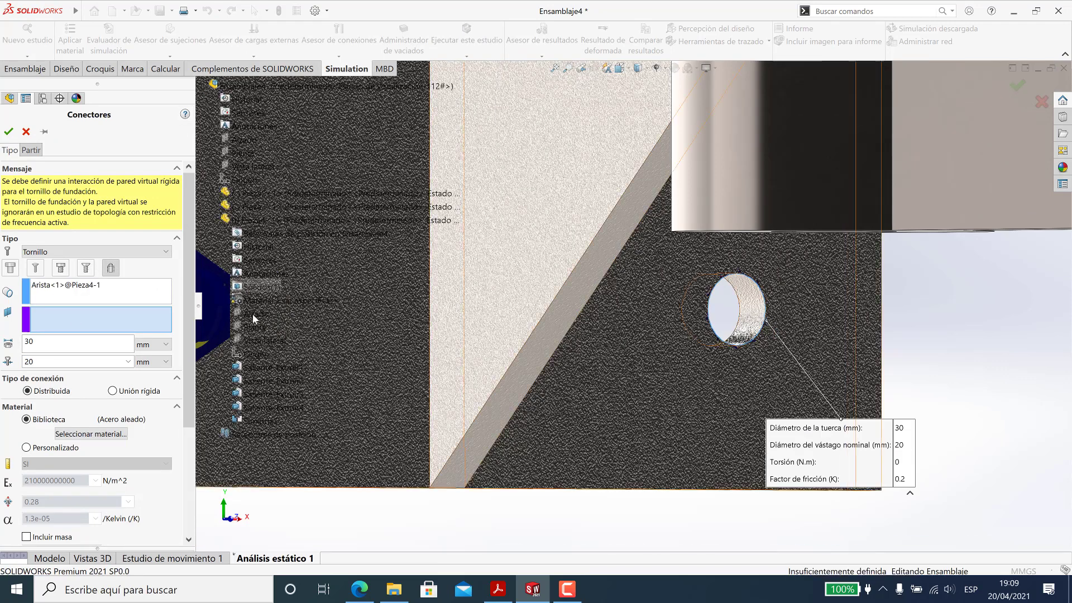
pyautogui.click(251, 314)
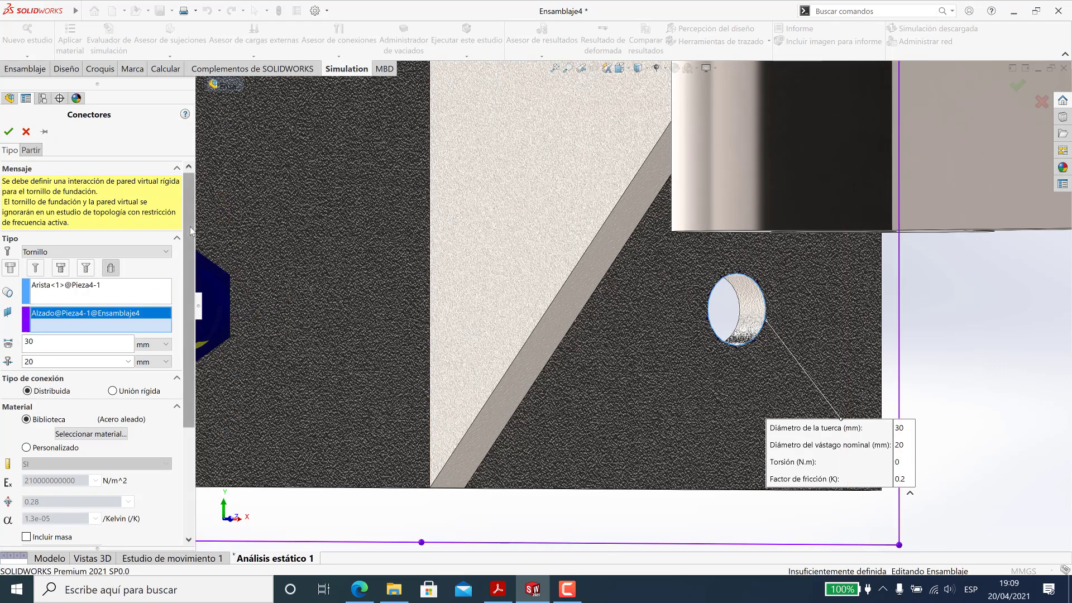
pyautogui.scroll(-3, 95, 335)
pyautogui.doubleClick(56, 485)
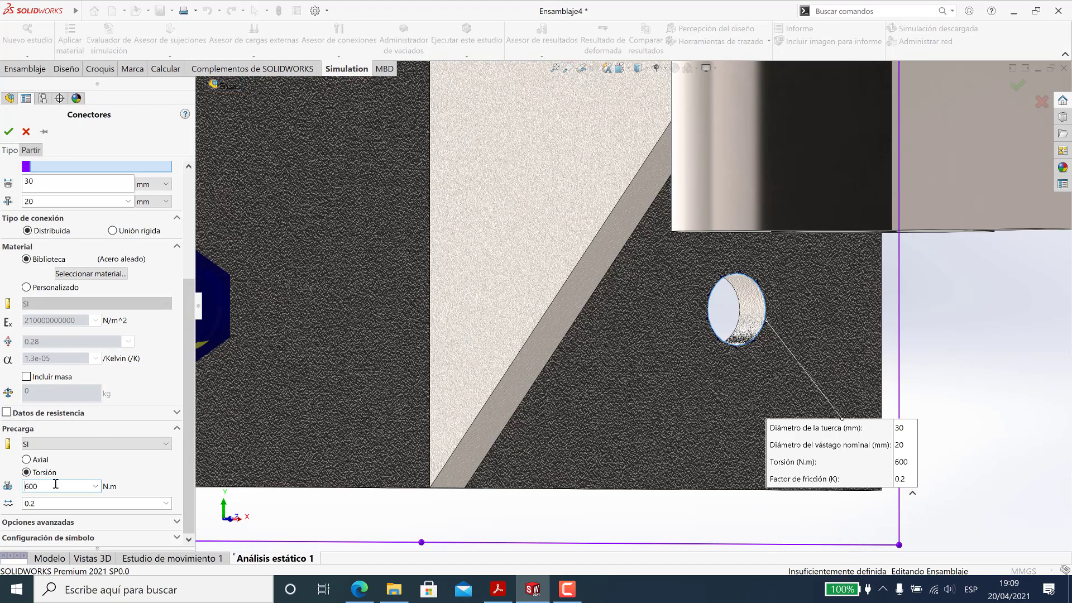
pyautogui.scroll(10, 626, 305)
pyautogui.moveTo(630, 278); pyautogui.dragTo(491, 270, button='middle')
pyautogui.scroll(6, 656, 353)
pyautogui.scroll(-8, 682, 335)
pyautogui.moveTo(683, 335); pyautogui.dragTo(633, 307, button='middle')
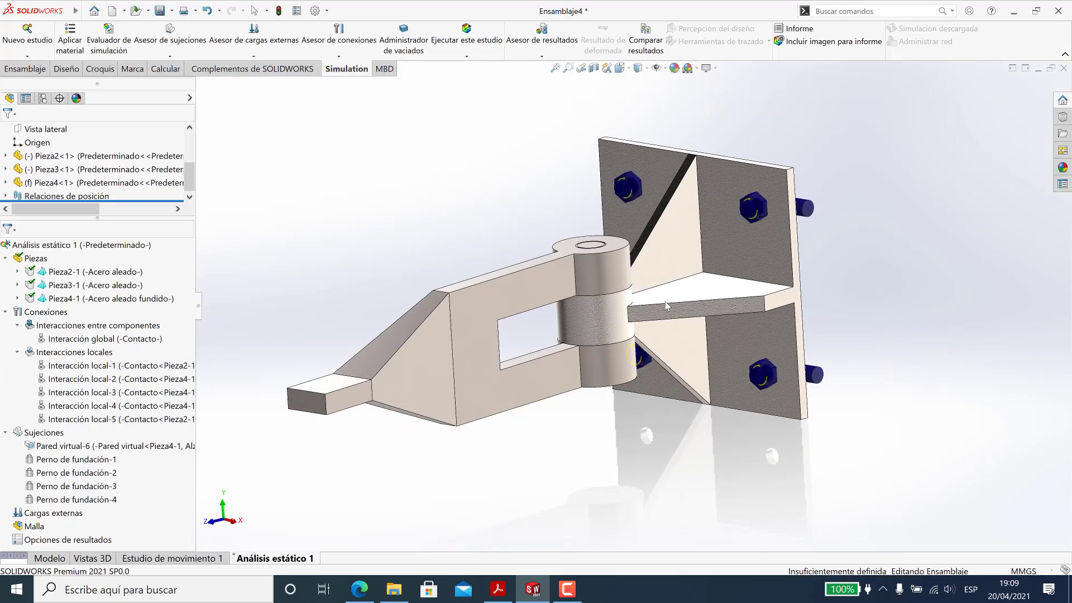
# - Mesh the assembly with the curvature-based option (Malla basada en curvatura) enabled in the meshing parameters
pyautogui.scroll(2, 634, 307)
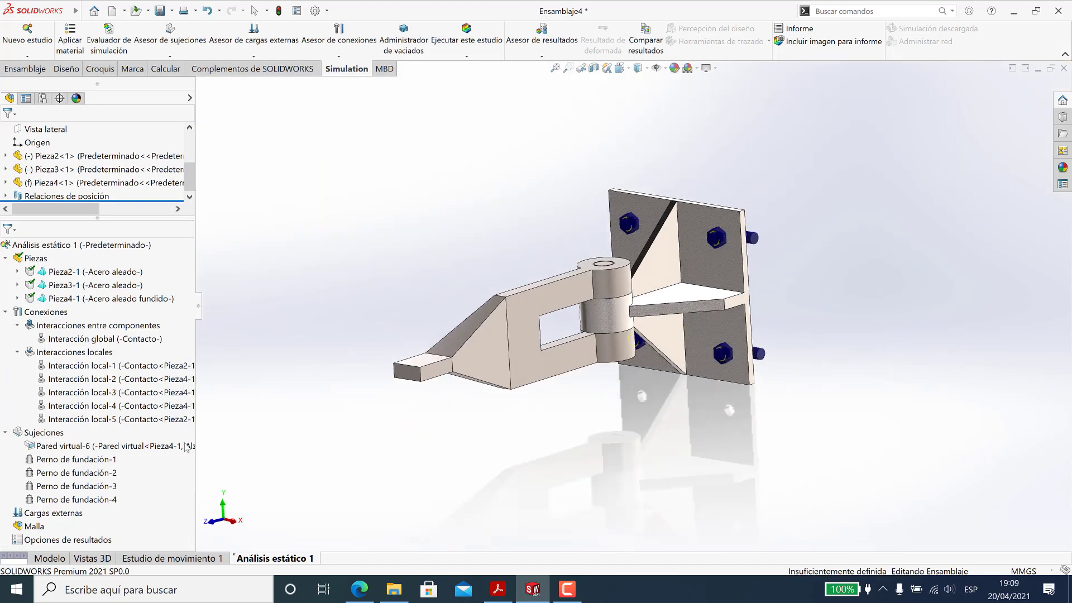
pyautogui.click(468, 57)
pyautogui.click(472, 85)
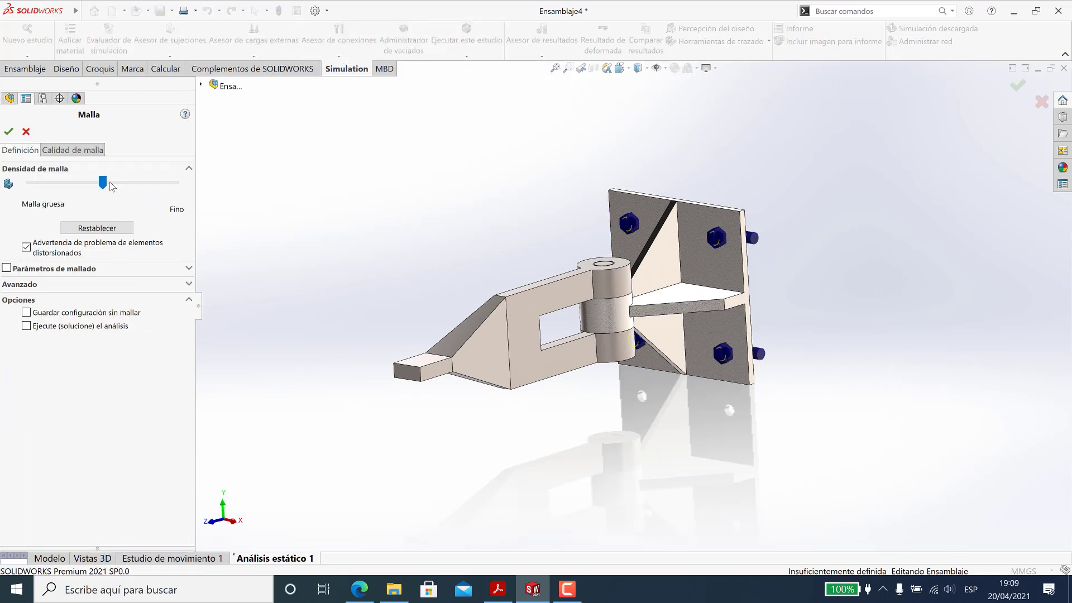
pyautogui.click(189, 269)
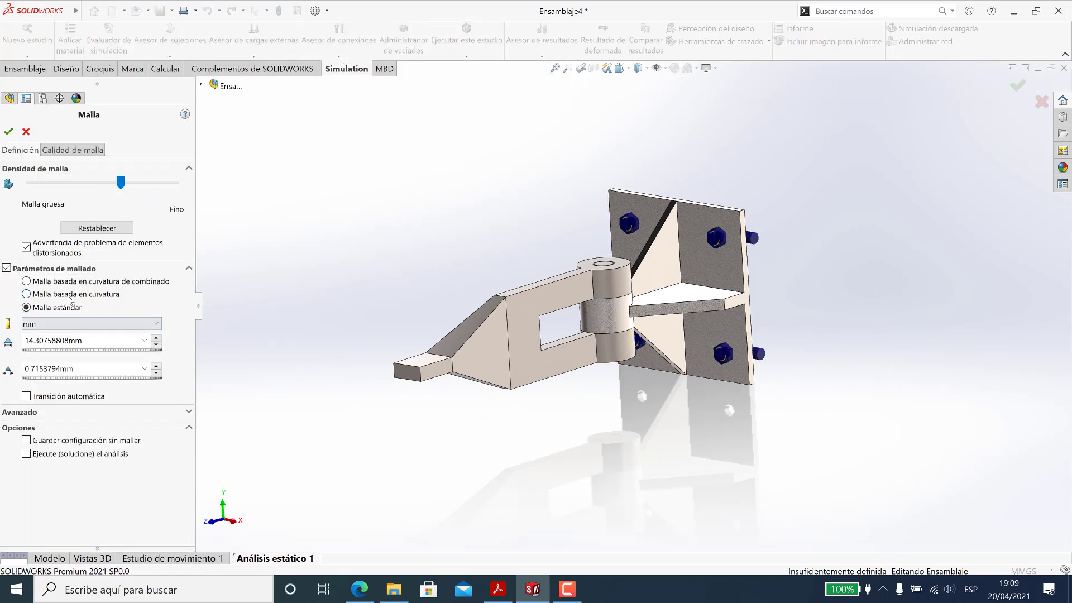
pyautogui.click(9, 131)
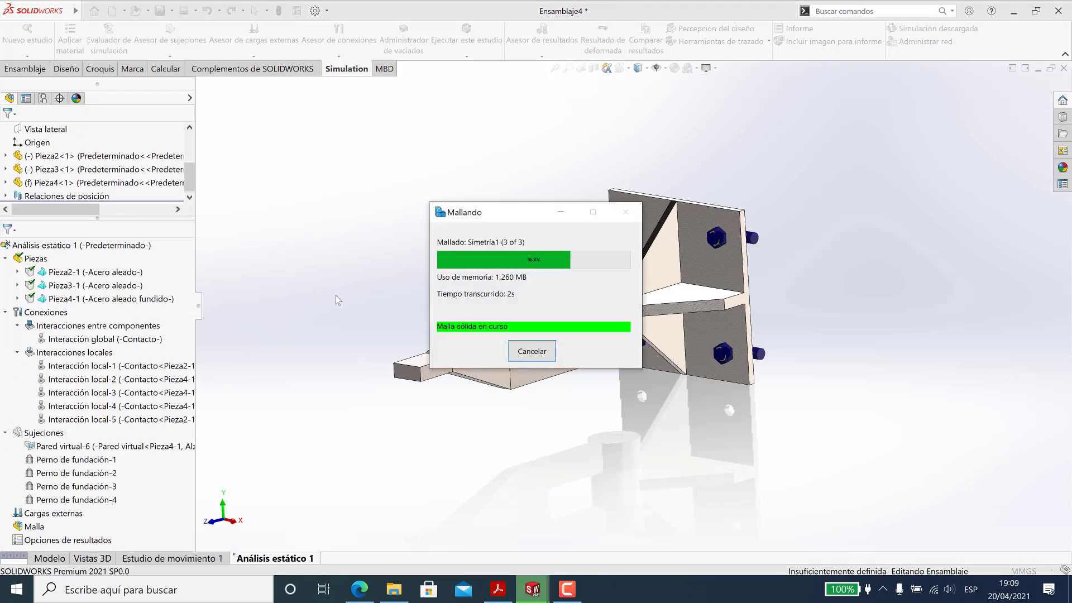
pyautogui.moveTo(705, 290); pyautogui.dragTo(663, 333, button='middle')
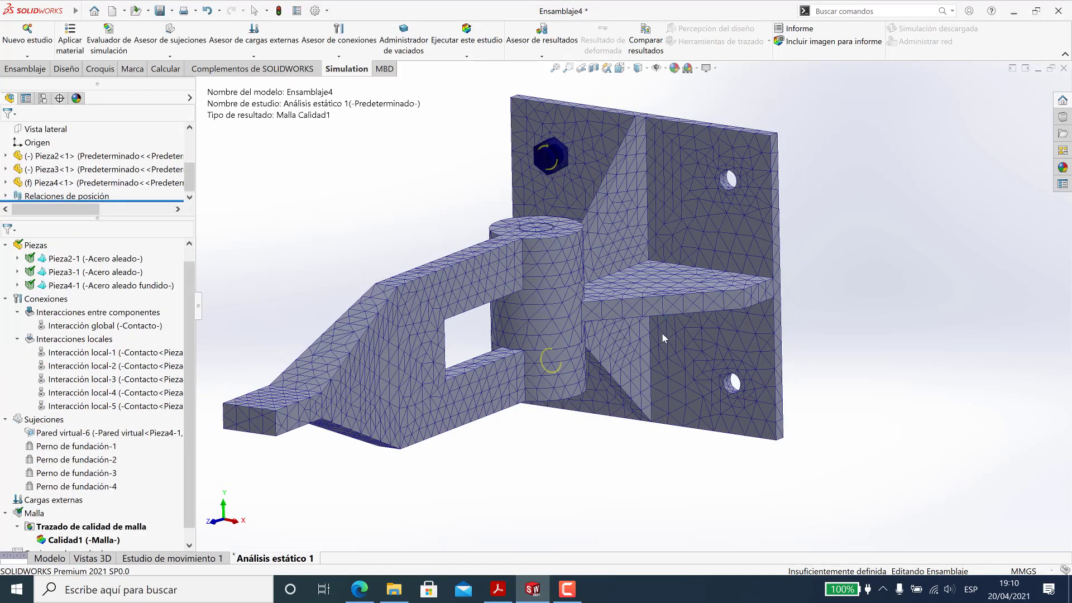
# - Apply a vertical 100 kgf force per item to the upper face of Pieza2's projecting end, using Metric (G) units
pyautogui.rightClick(49, 499)
pyautogui.click(69, 239)
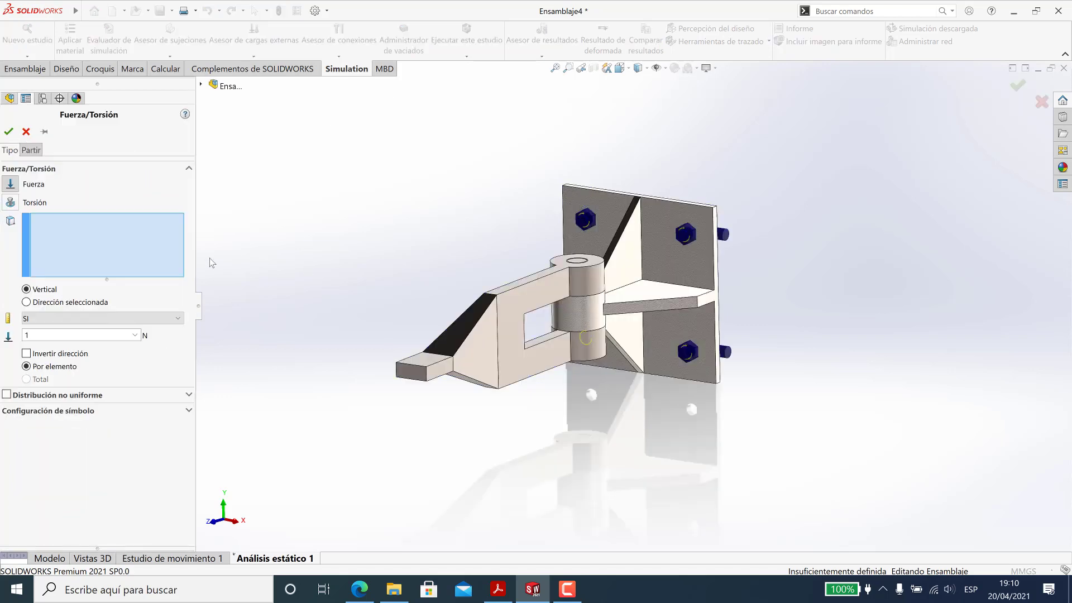
pyautogui.scroll(-2, 425, 363)
pyautogui.click(419, 359)
pyautogui.click(73, 319)
pyautogui.click(84, 335)
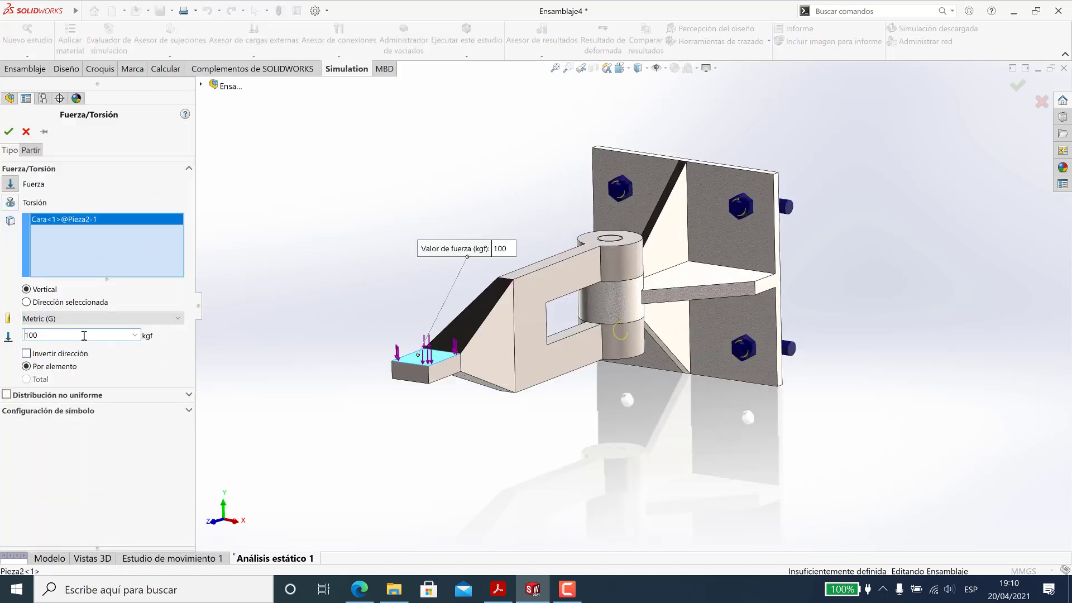
pyautogui.click(7, 130)
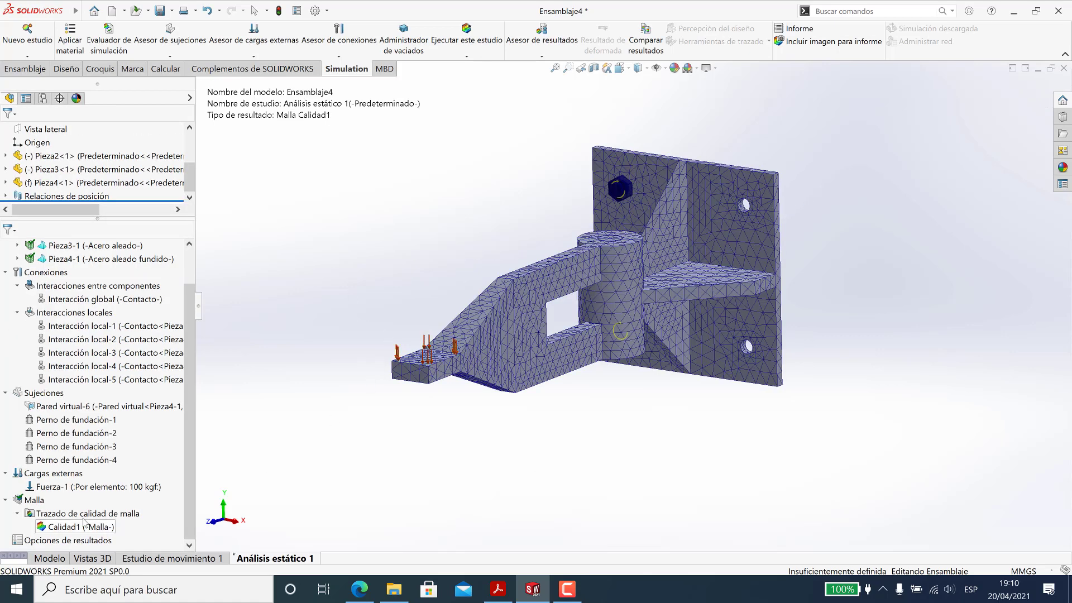
# - Regenerate the assembly's curvature-based mesh with the existing mesh parameters
pyautogui.click(468, 56)
pyautogui.click(505, 84)
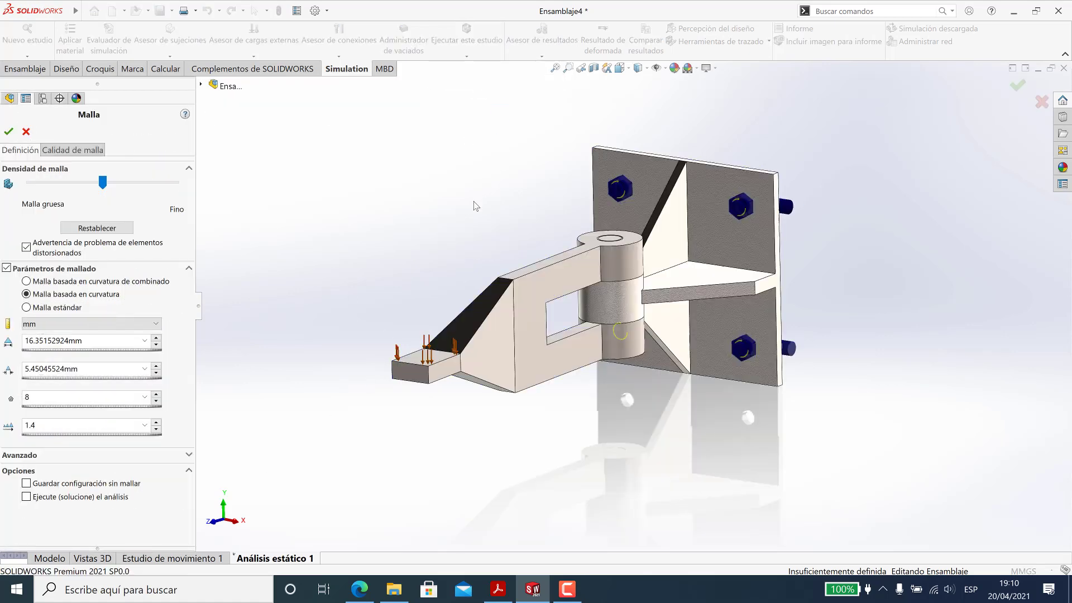
pyautogui.click(8, 133)
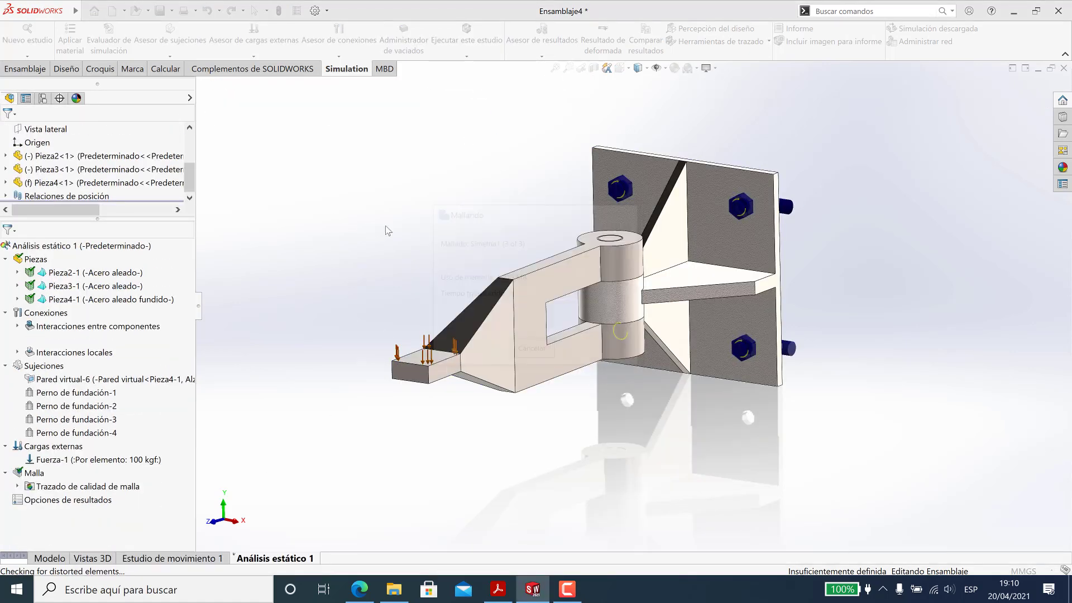
pyautogui.moveTo(734, 301); pyautogui.dragTo(548, 338, button='middle')
pyautogui.scroll(-1, 180, 426)
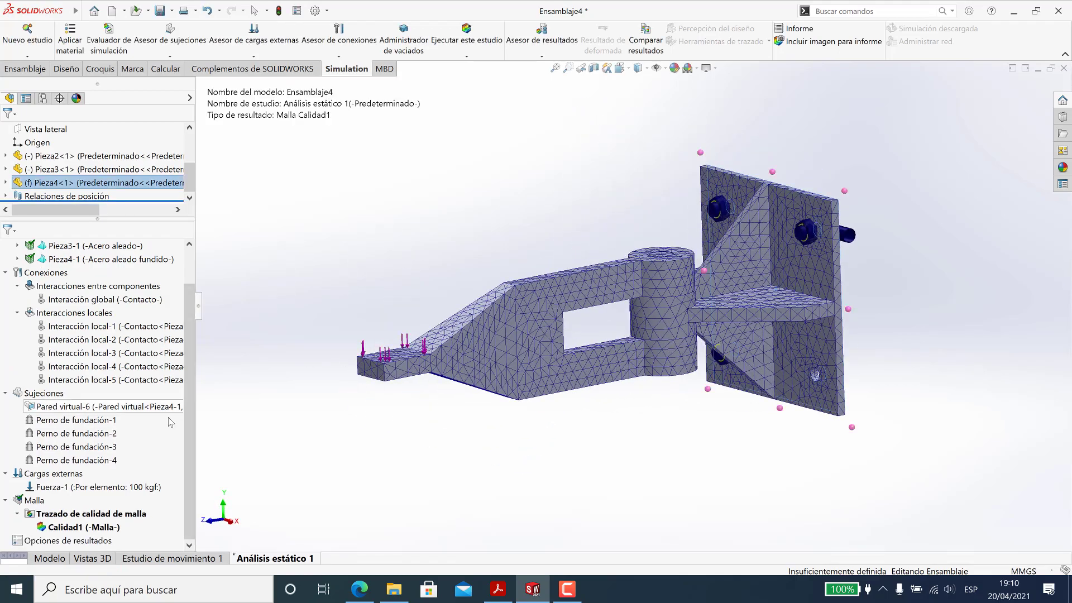
# - Collapse the Piezas, Conexiones and Sujeciones groups in the study tree
pyautogui.click(16, 313)
pyautogui.click(5, 313)
pyautogui.click(5, 259)
pyautogui.click(6, 286)
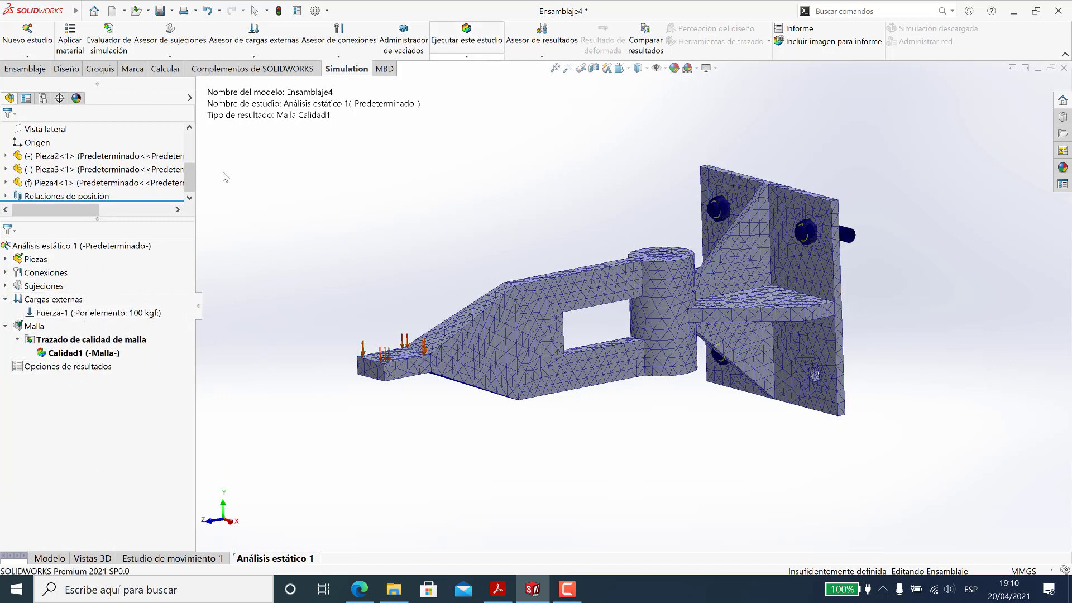
pyautogui.rightClick(64, 246)
pyautogui.click(83, 256)
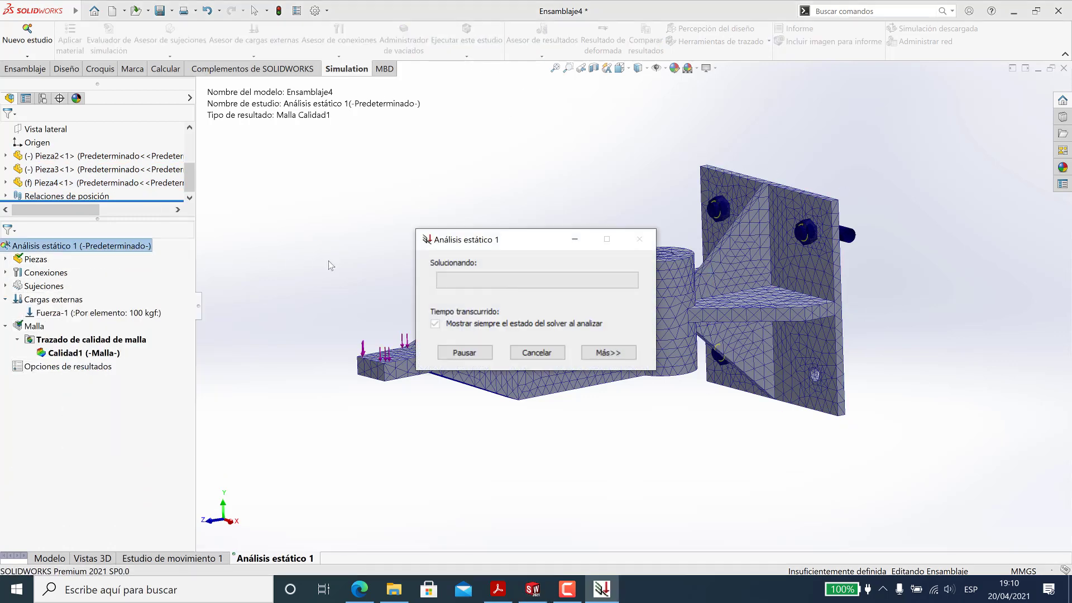
pyautogui.click(522, 352)
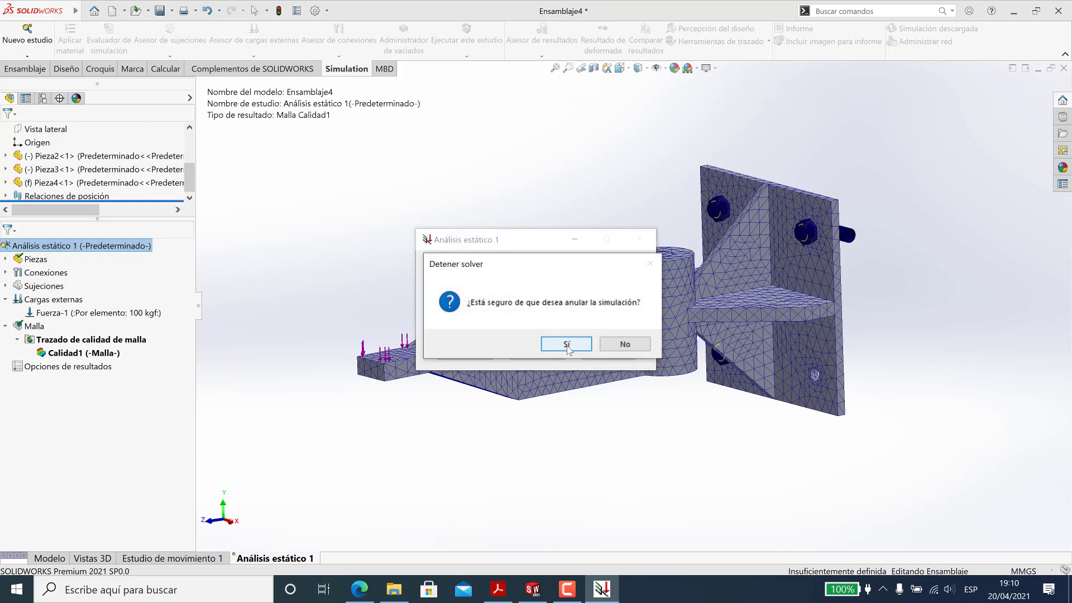
pyautogui.click(566, 344)
pyautogui.click(592, 319)
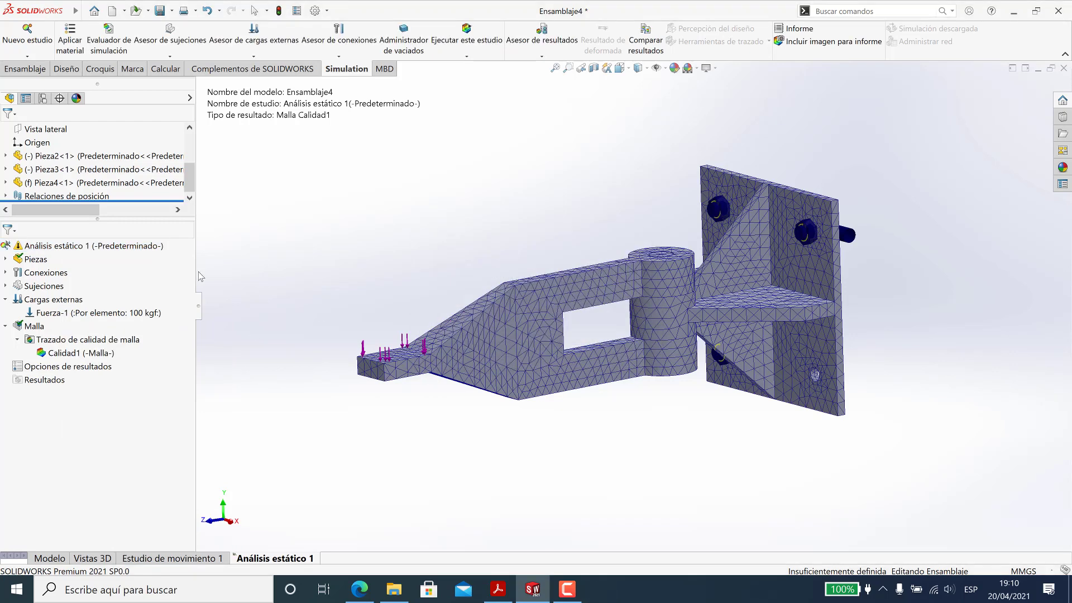
# - Switch the static study's solver selection to Manual in its properties and run the study
pyautogui.rightClick(62, 247)
pyautogui.click(116, 397)
pyautogui.click(315, 183)
pyautogui.click(390, 198)
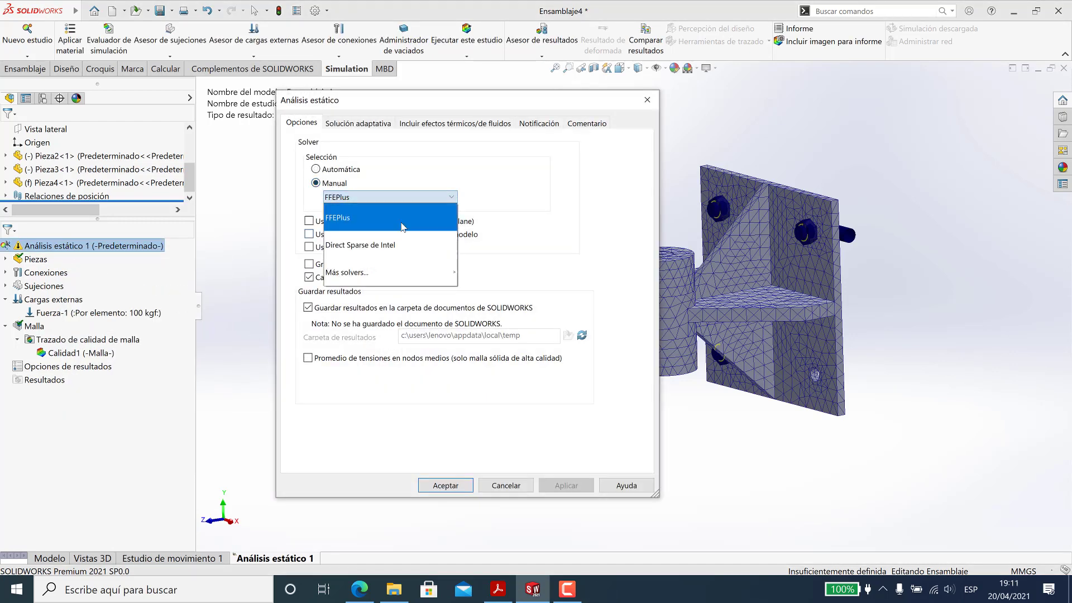
pyautogui.click(397, 274)
pyautogui.click(445, 485)
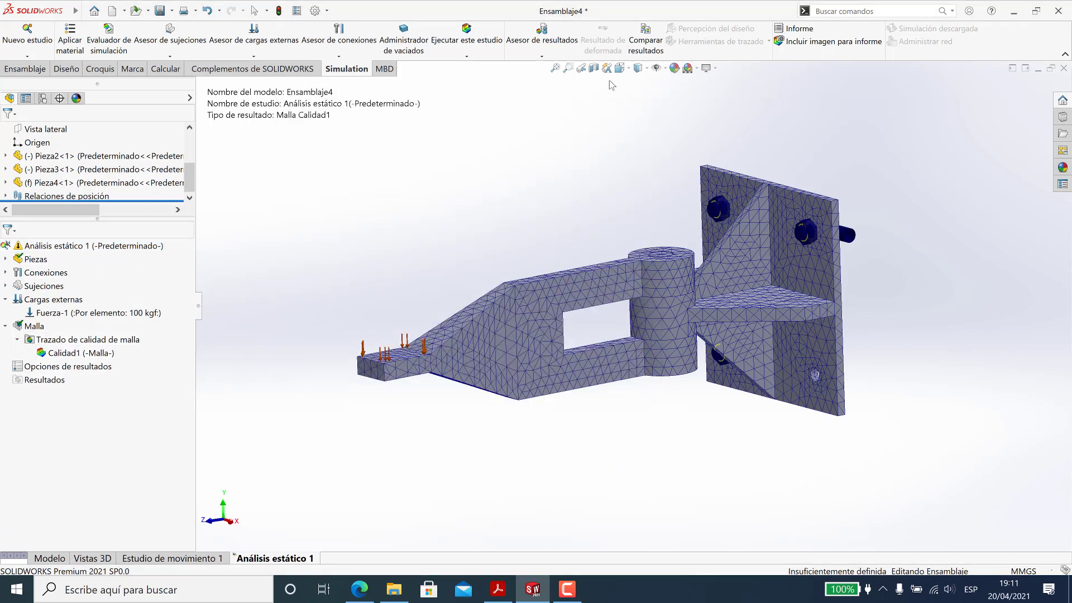
pyautogui.click(462, 58)
pyautogui.click(468, 68)
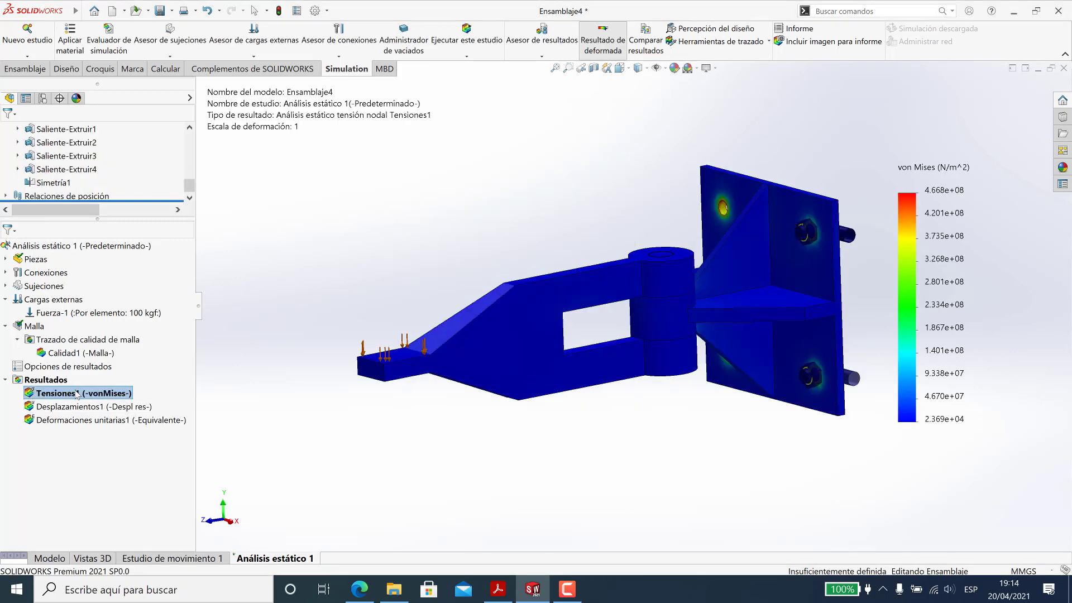
# - Animate the von Mises stress plot with the playback speed lowered to 27
pyautogui.keyDown('ctrl'); pyautogui.moveTo(769, 336); pyautogui.dragTo(661, 342, button='middle'); pyautogui.keyUp('ctrl')
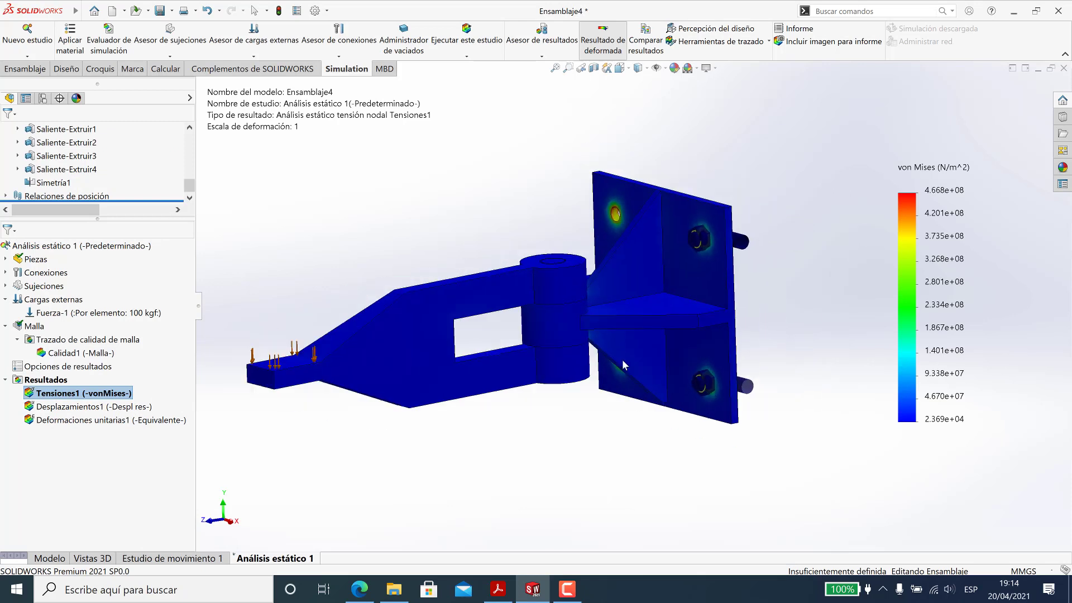
pyautogui.rightClick(940, 279)
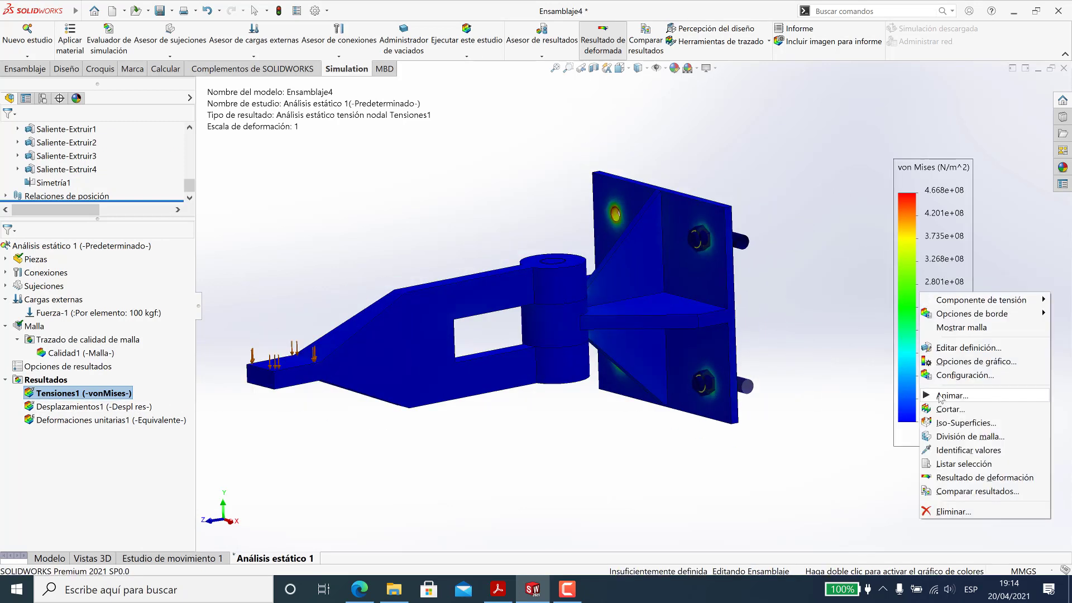
pyautogui.click(966, 470)
pyautogui.moveTo(94, 241); pyautogui.dragTo(43, 242)
pyautogui.click(8, 131)
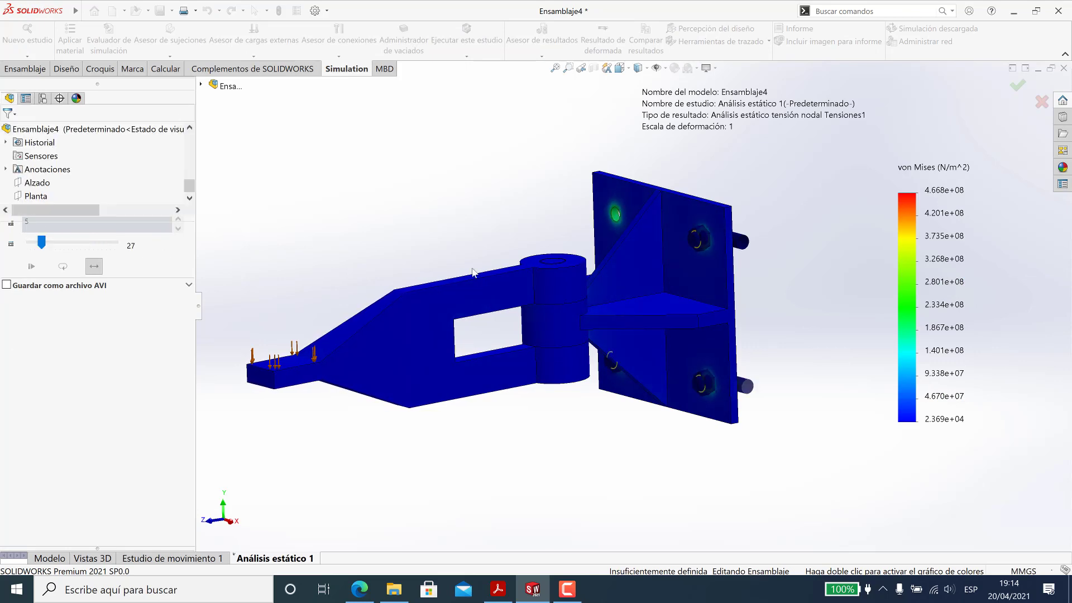
# - Set the von Mises stress plot's deformed shape to the automatic scale
pyautogui.rightClick(931, 309)
pyautogui.click(980, 362)
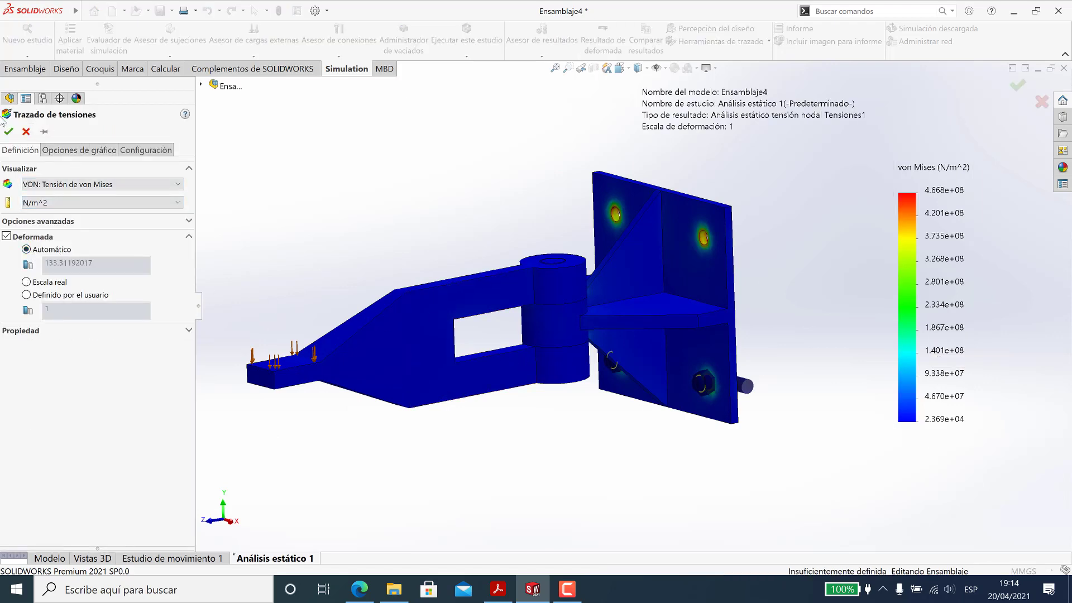
pyautogui.click(8, 131)
# - Play the von Mises stress animation at the automatic deformation scale to examine how the hinge deforms
pyautogui.rightClick(931, 308)
pyautogui.click(958, 408)
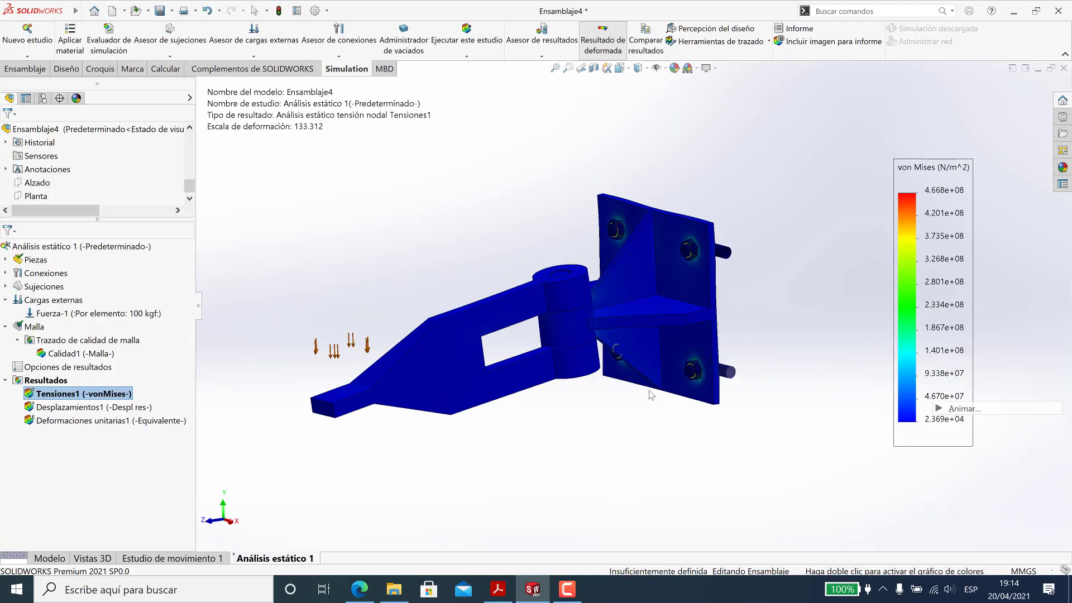
pyautogui.scroll(-2, 527, 329)
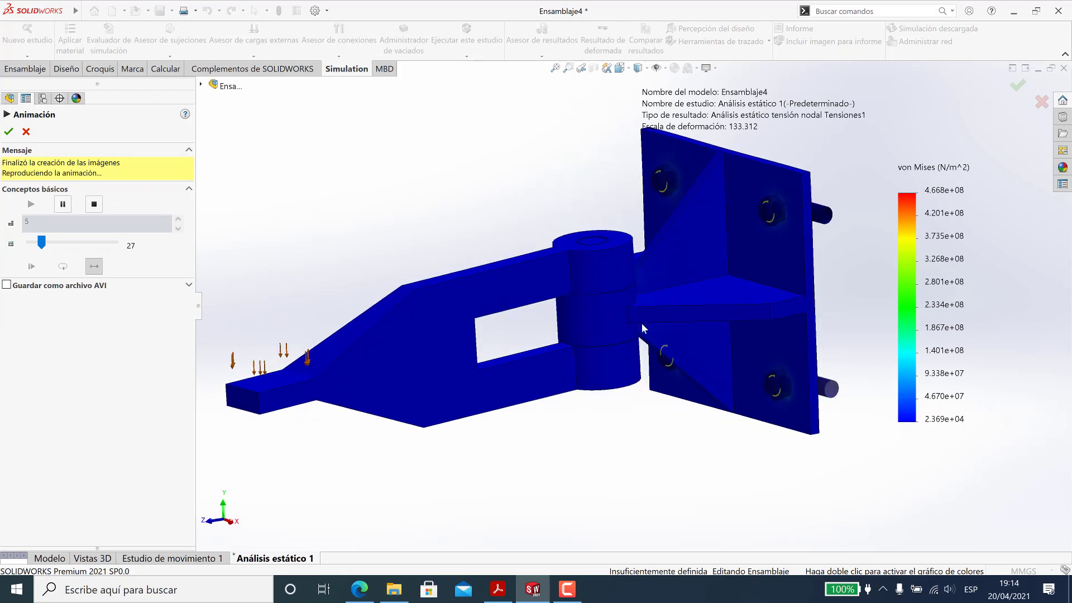
pyautogui.scroll(1, 727, 339)
pyautogui.press('Escape')
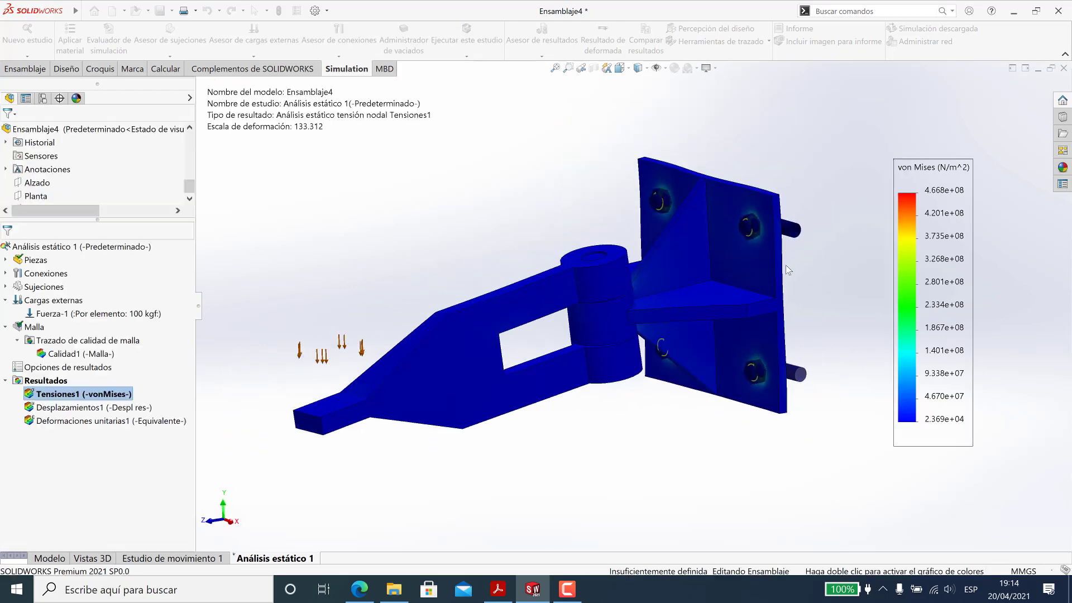
# - Show the resultant displacement plot and set its deformed shape to the automatic scale
pyautogui.doubleClick(95, 407)
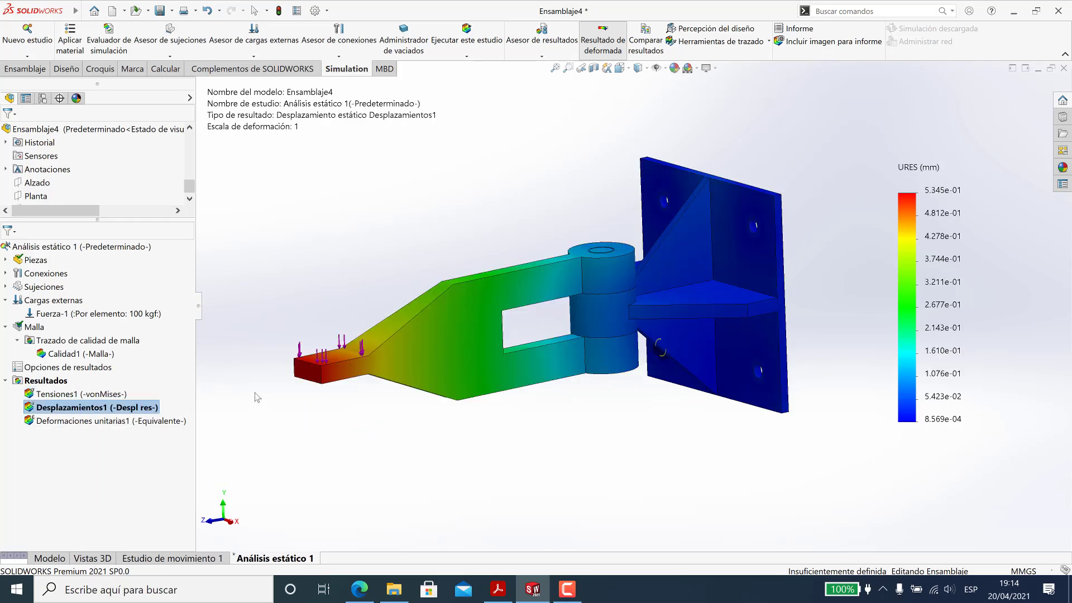
pyautogui.rightClick(952, 265)
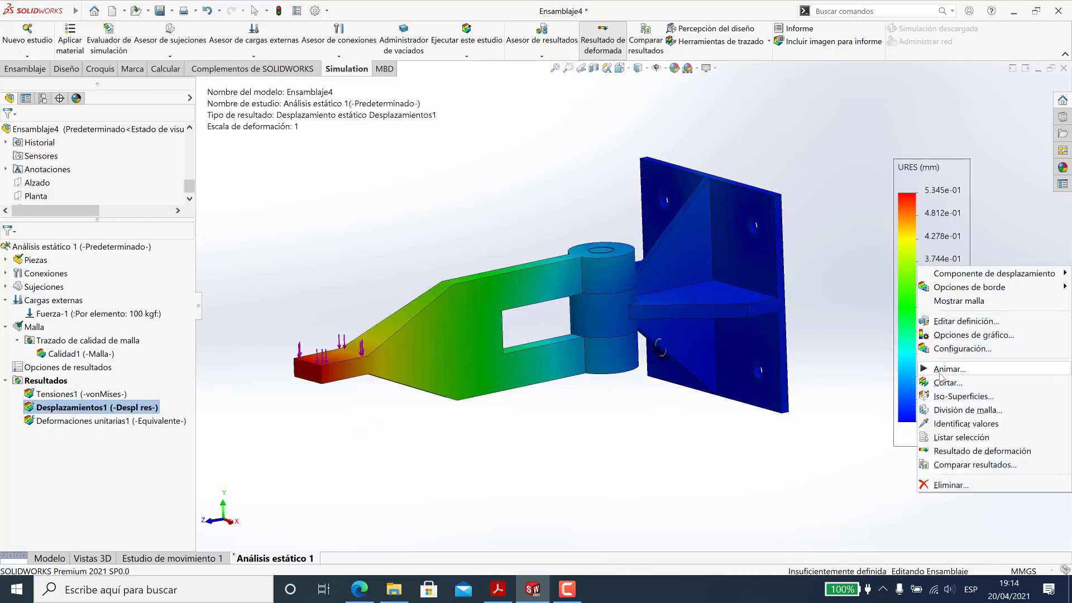
pyautogui.click(966, 321)
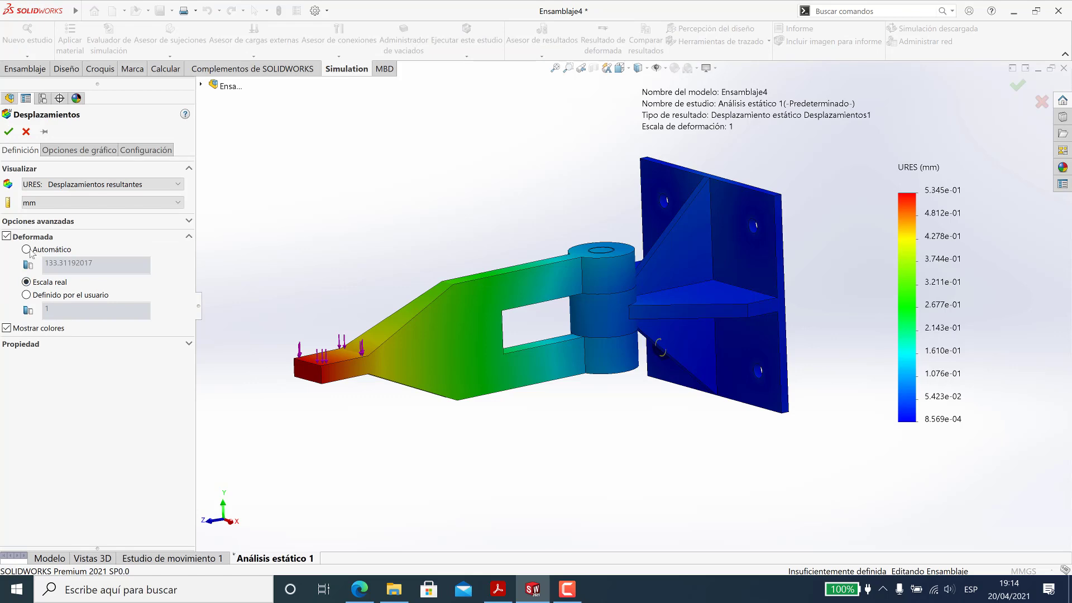
pyautogui.click(8, 132)
# - Play the displacement plot animation and examine how the plate's upper edge, the hinge pin area and the loaded arm deform, then close the animation
pyautogui.rightClick(918, 296)
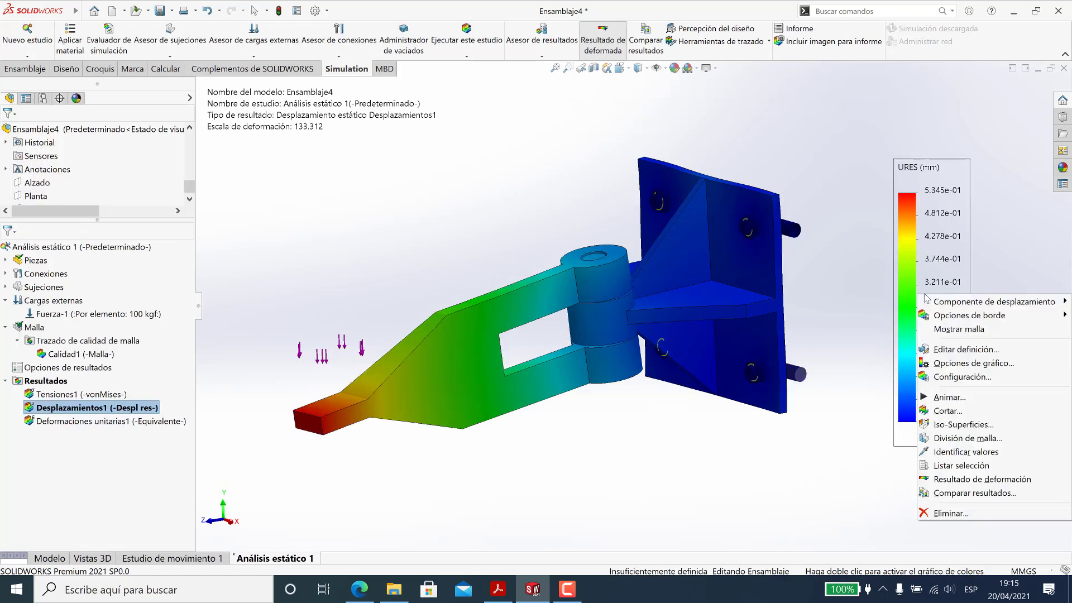
pyautogui.click(949, 397)
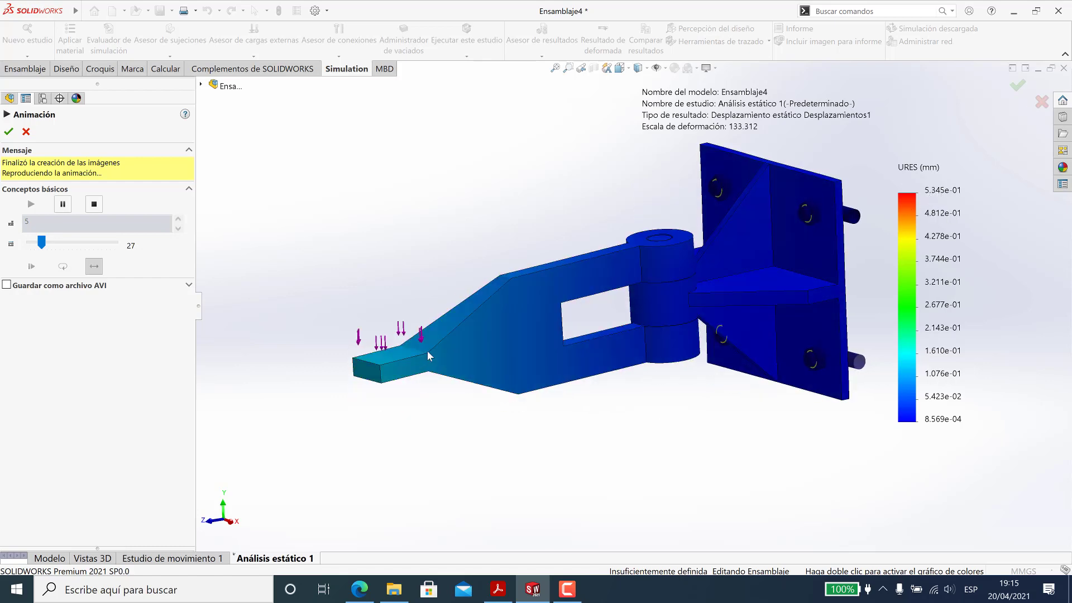
pyautogui.scroll(-1, 826, 335)
pyautogui.moveTo(753, 327); pyautogui.dragTo(738, 315, button='middle')
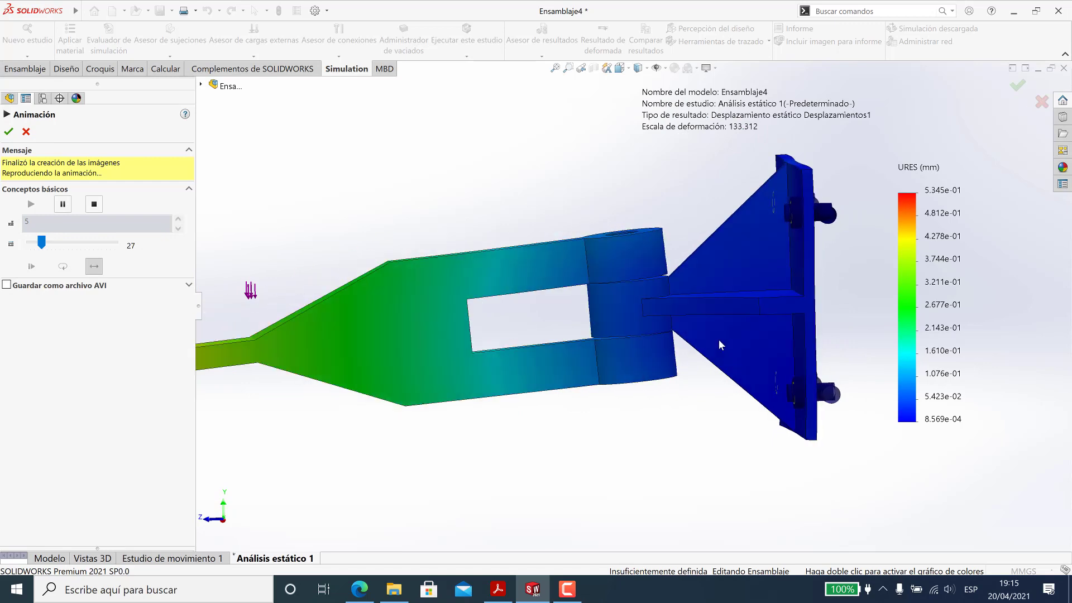
pyautogui.scroll(-6, 729, 236)
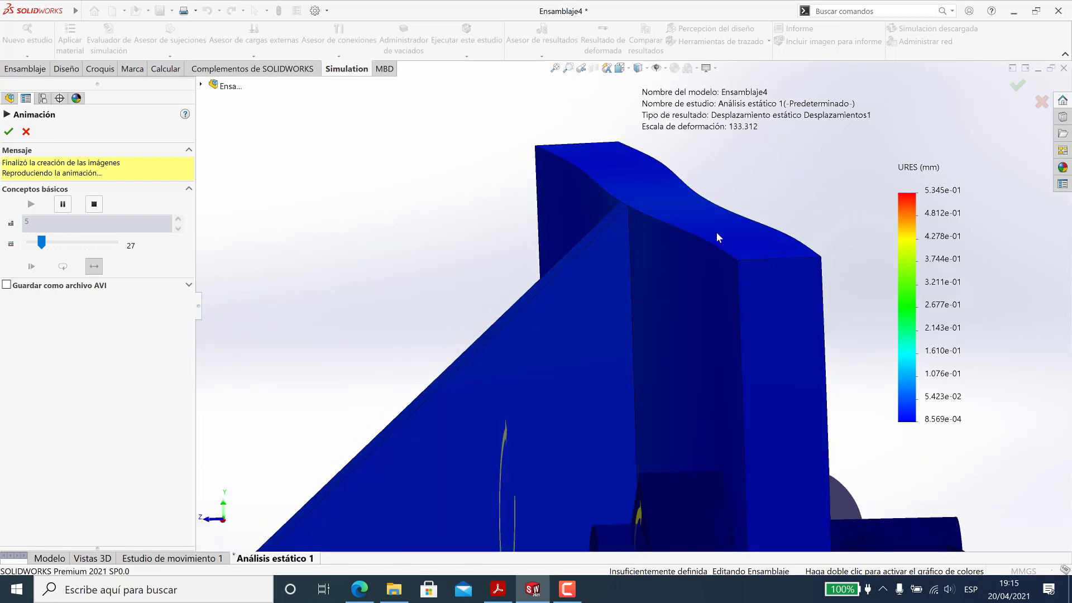
pyautogui.scroll(5, 717, 408)
pyautogui.scroll(-8, 592, 318)
pyautogui.scroll(-2, 614, 316)
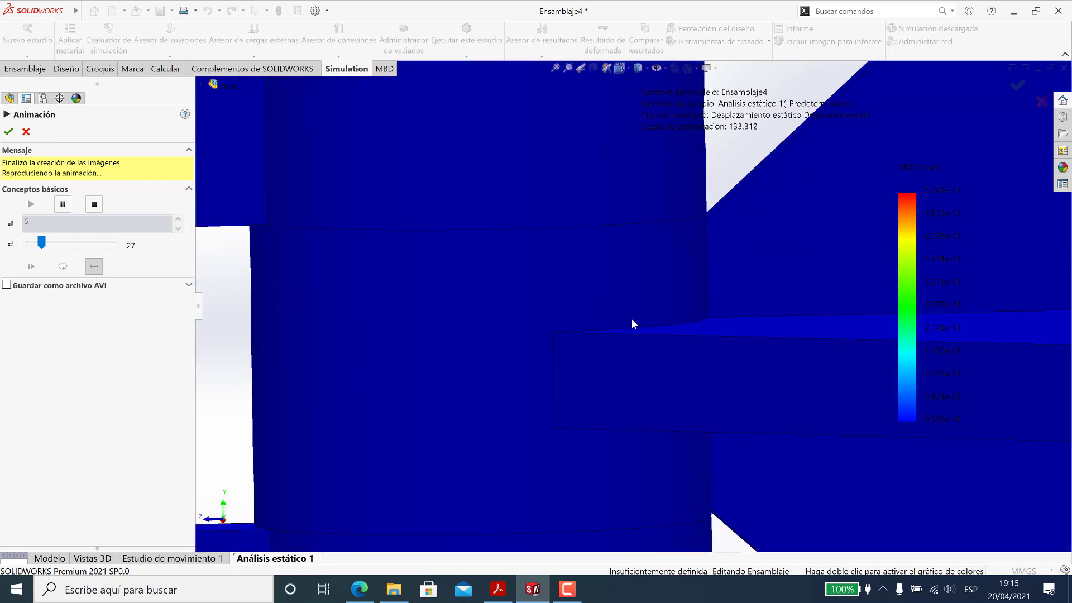
pyautogui.scroll(8, 637, 330)
pyautogui.scroll(-4, 519, 355)
pyautogui.scroll(5, 519, 355)
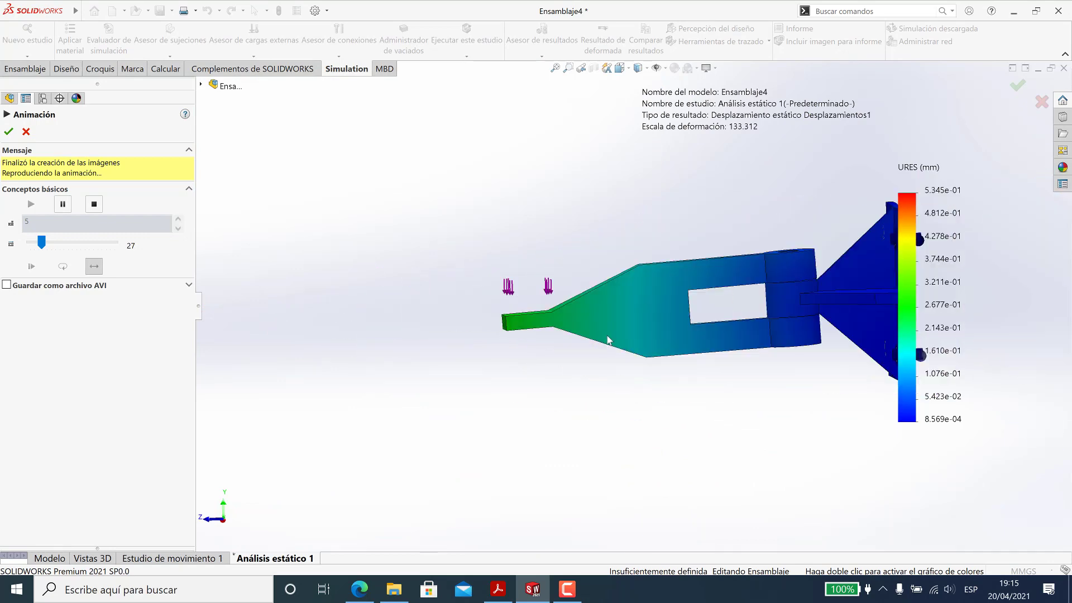
pyautogui.moveTo(606, 340); pyautogui.dragTo(672, 360, button='middle')
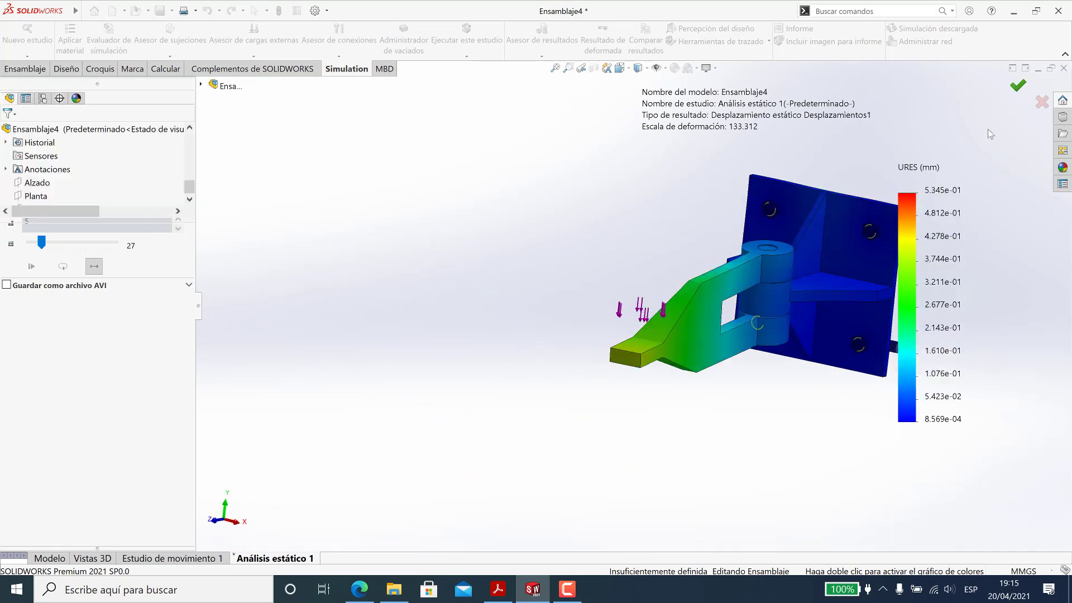
pyautogui.scroll(2, 726, 340)
pyautogui.scroll(-5, 639, 330)
pyautogui.scroll(1, 639, 331)
pyautogui.moveTo(575, 282)
pyautogui.mouseDown(button='middle')
pyautogui.moveTo(548, 268)
pyautogui.moveTo(582, 264)
pyautogui.mouseUp(button='middle')
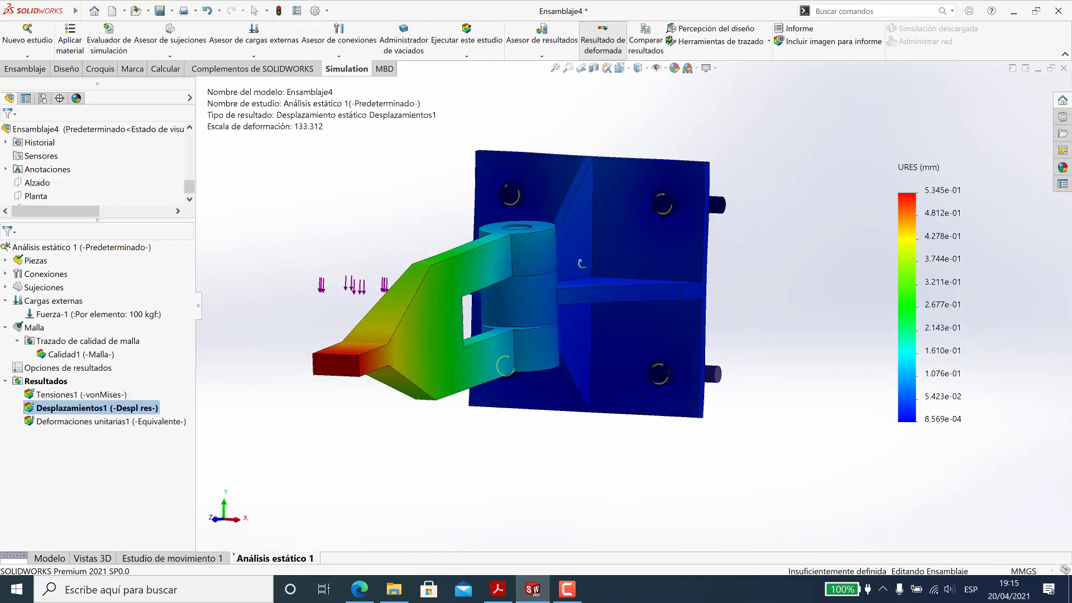